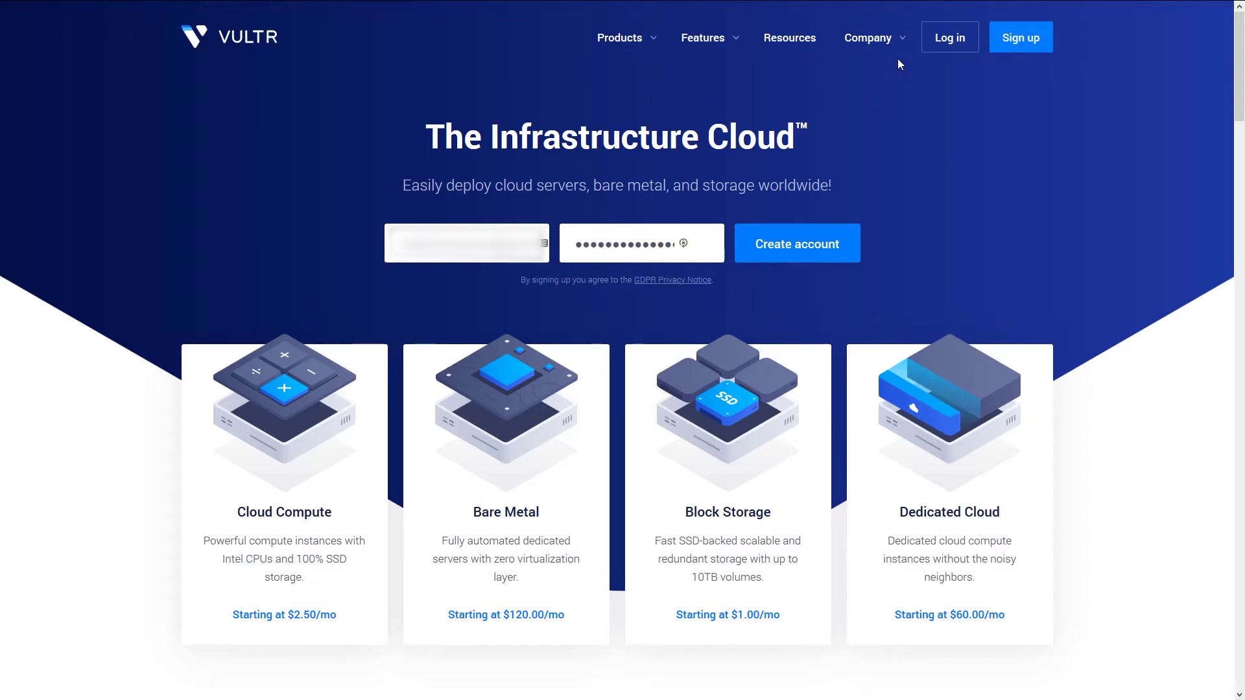
- Sign in to Vultr and view the Account API page with token and allowed subnets
left_click(941, 37)
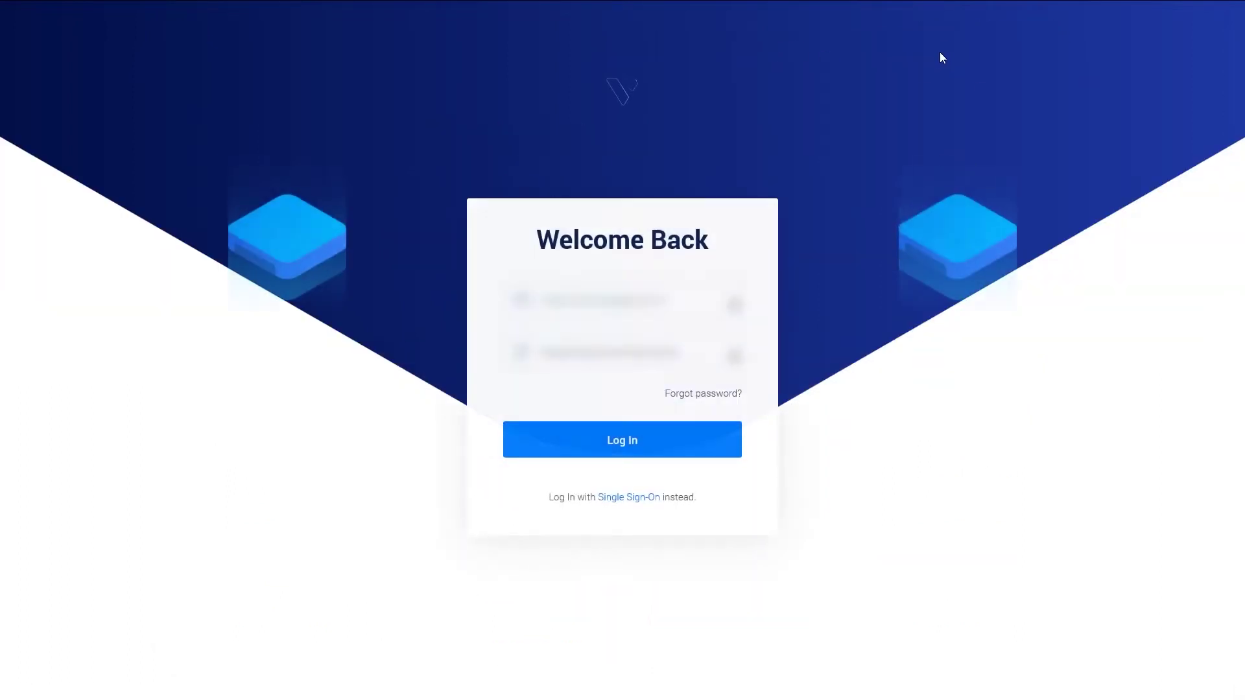
left_click(609, 431)
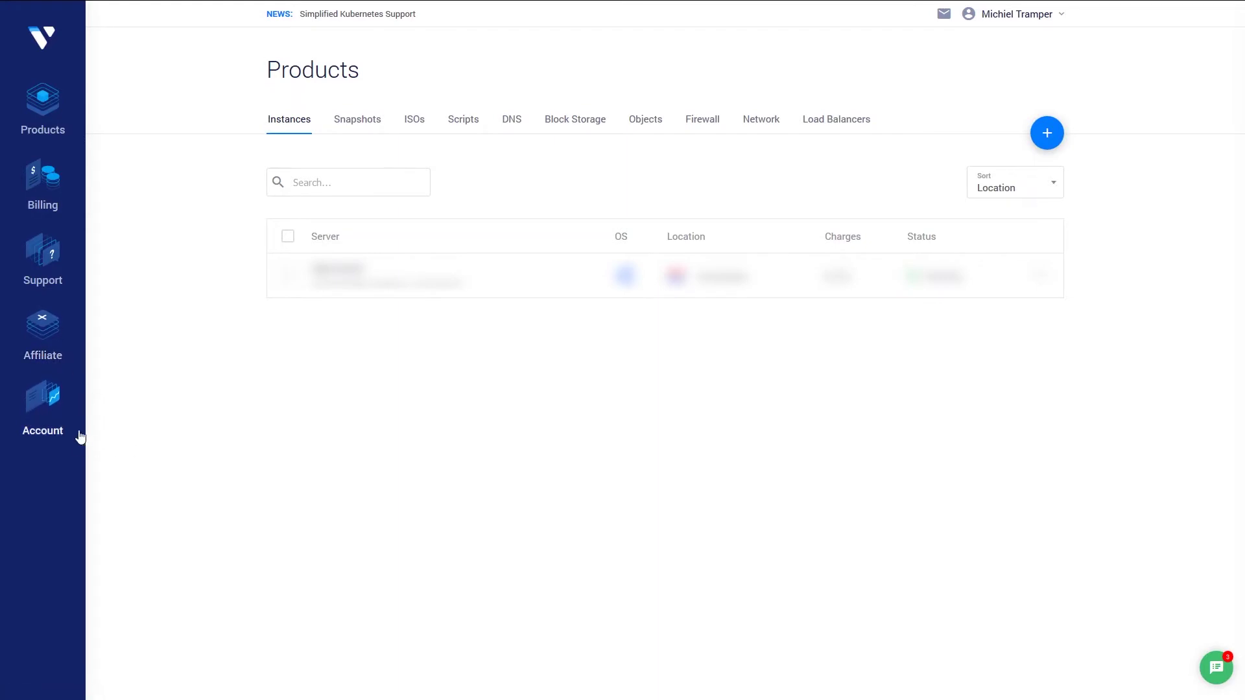
left_click(46, 415)
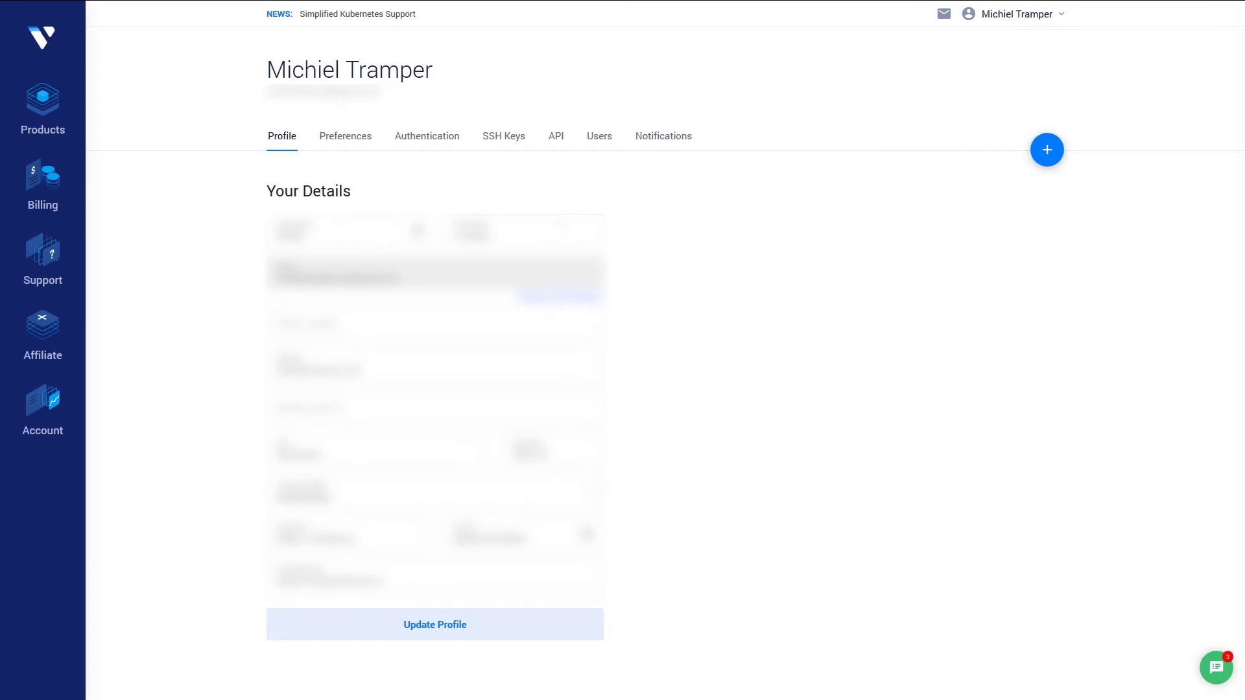
left_click(558, 142)
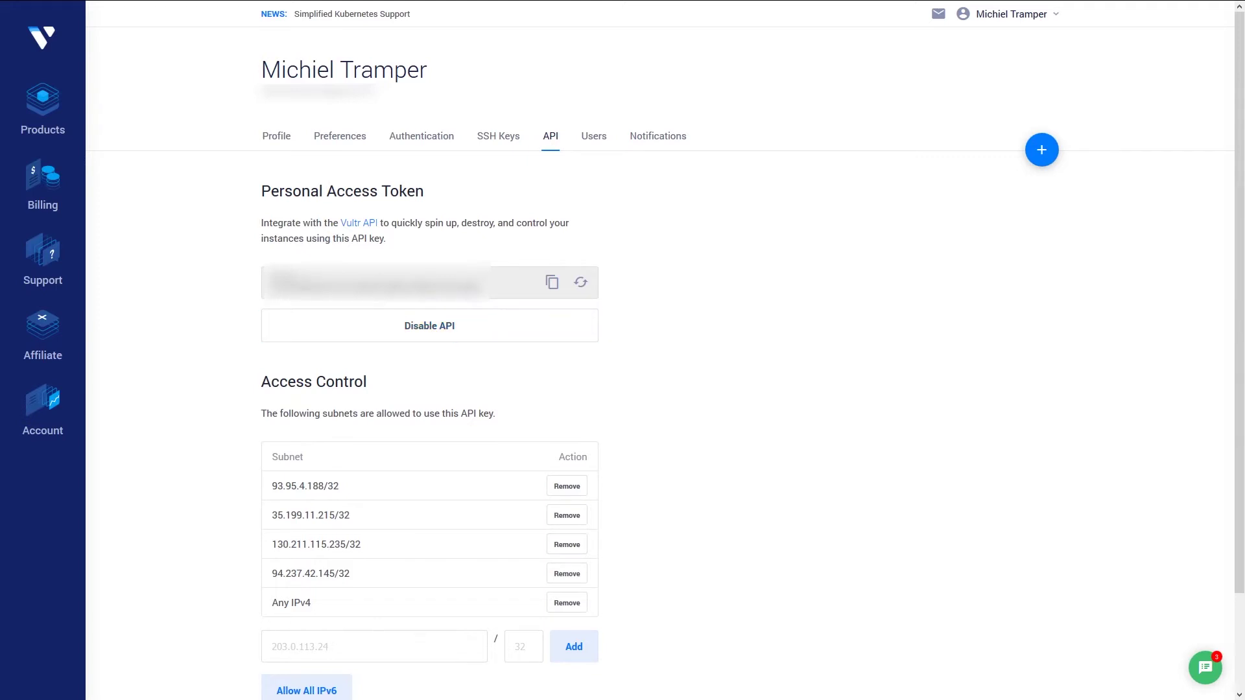
- Remove the Any IPv4 subnet entry and allow Vultr API access from all IPv4 addresses
scroll(225, 286, "down", 2)
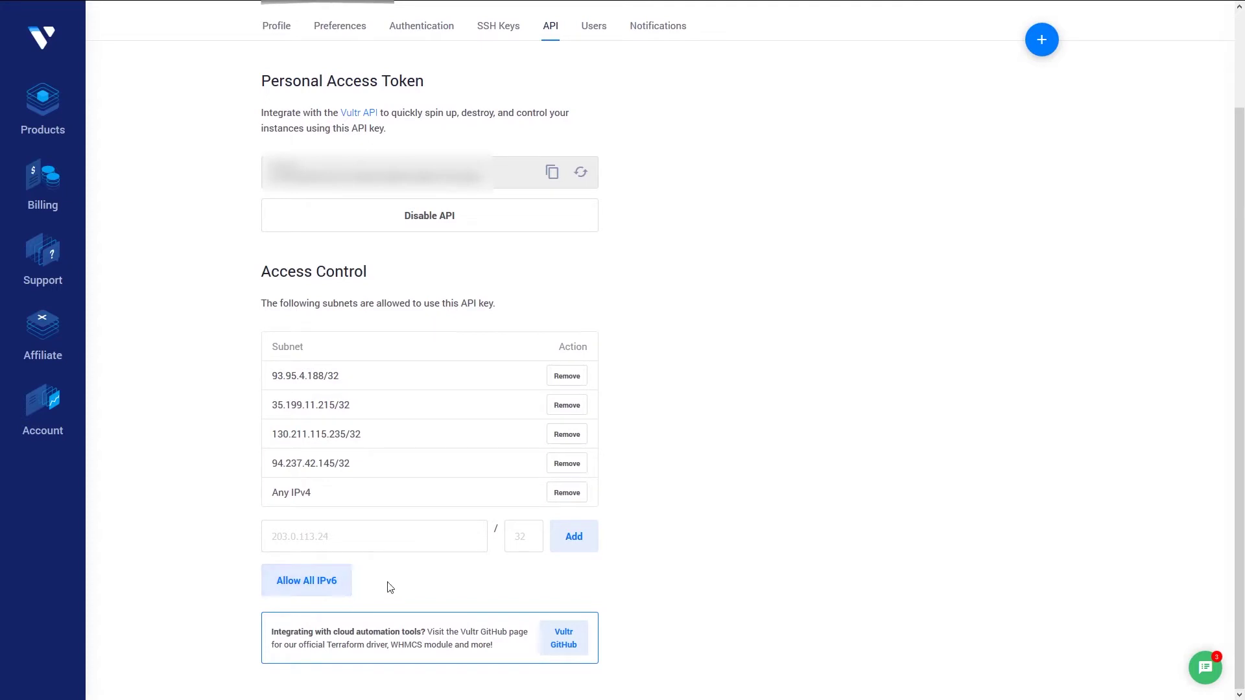
left_click(568, 496)
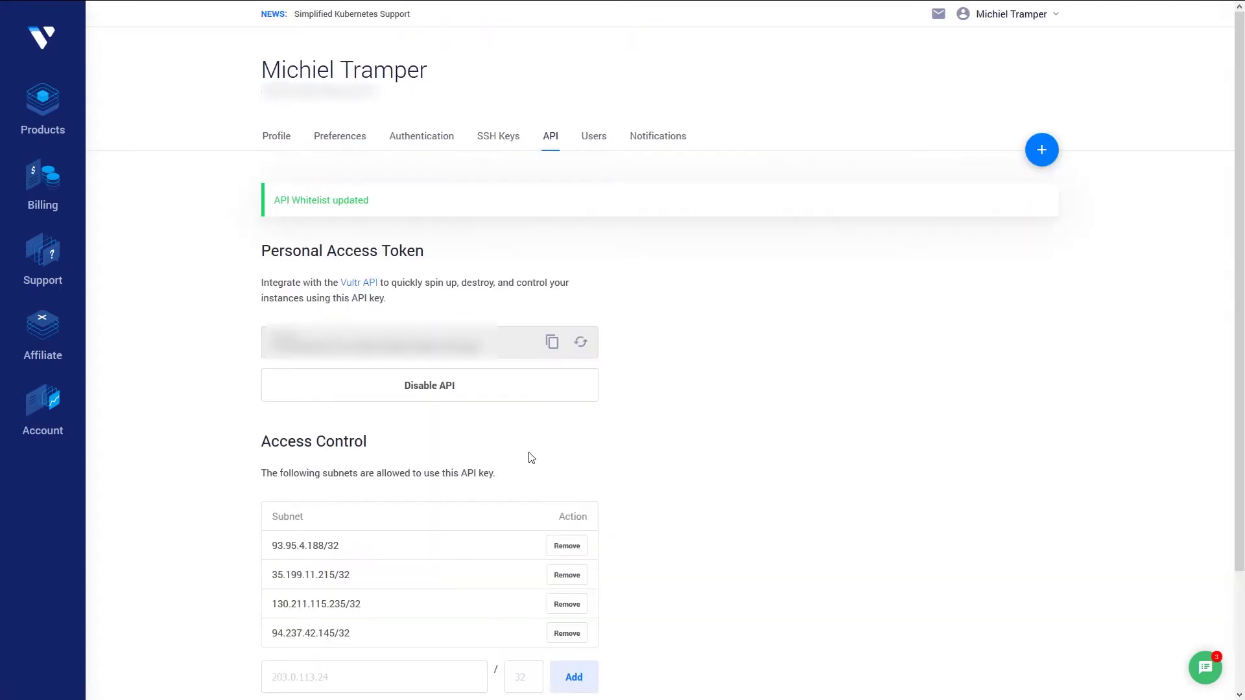
scroll(655, 500, "down", 2)
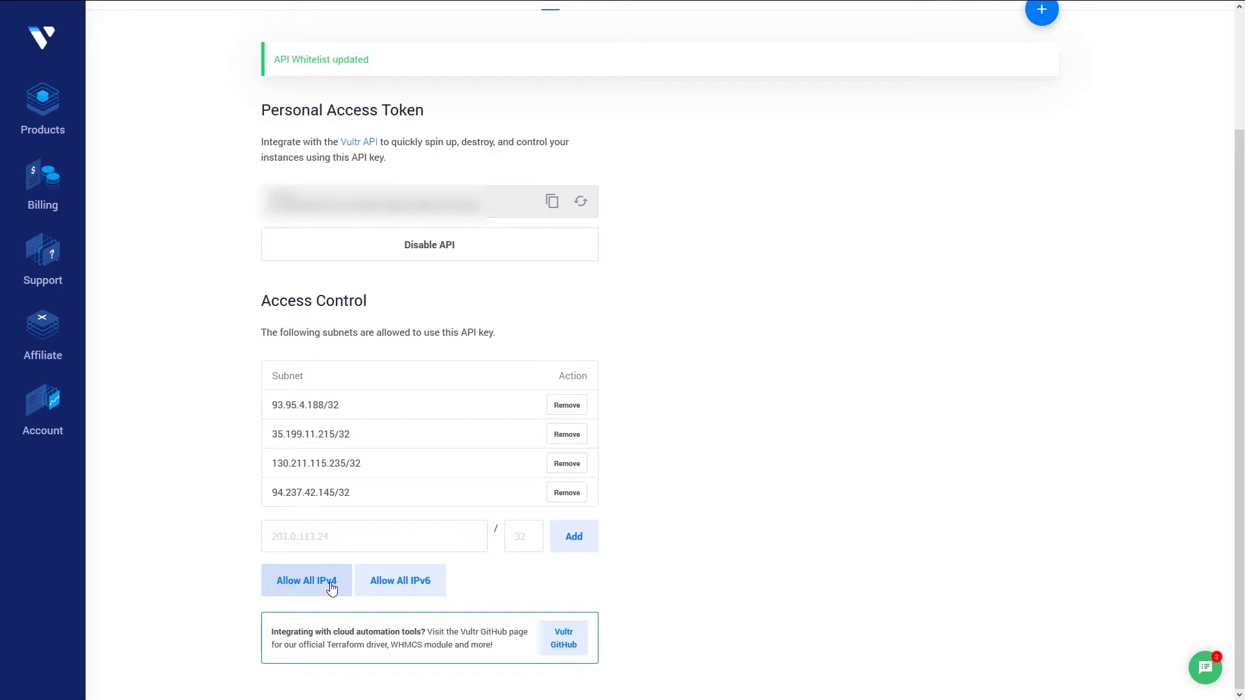
left_click(328, 587)
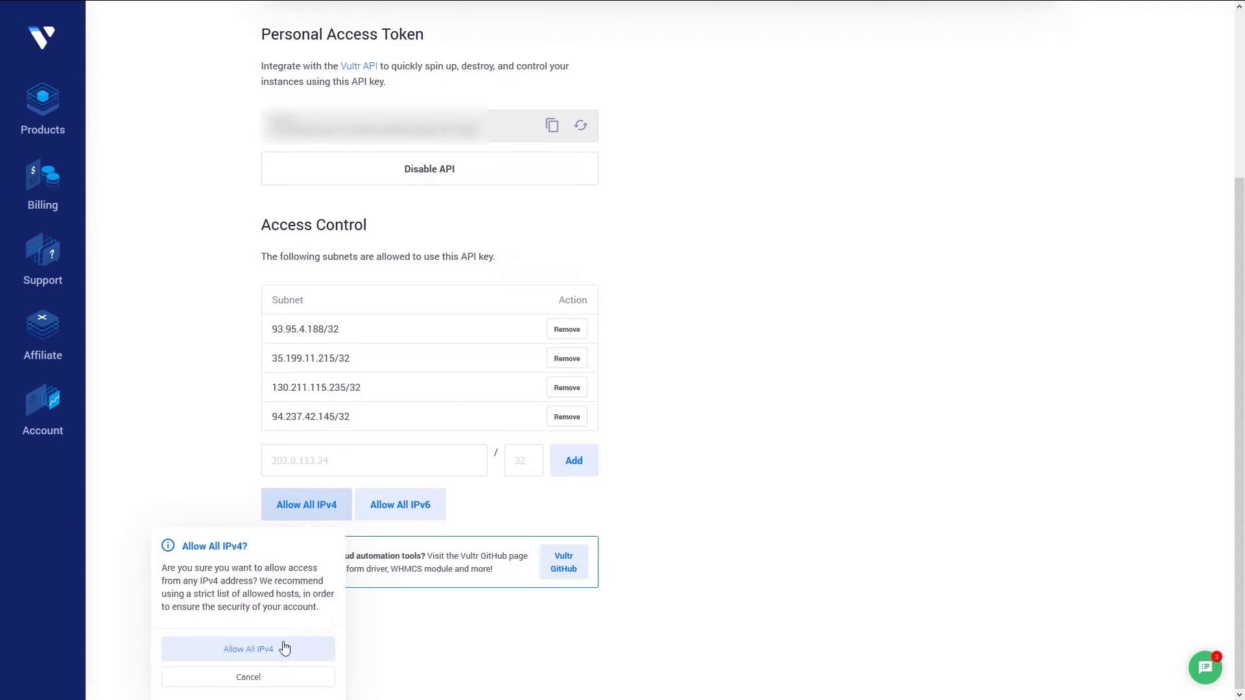
left_click(247, 659)
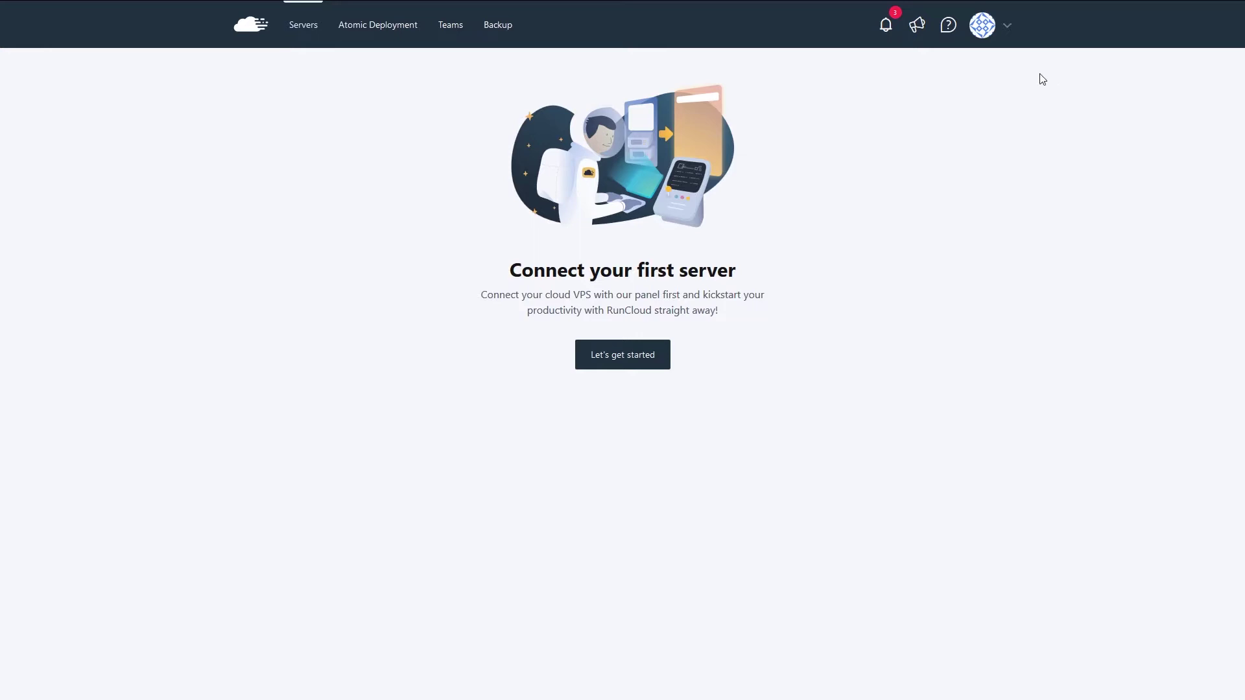
- Go to RunCloud's 3rd Party API Key settings and start a new key
left_click(1008, 27)
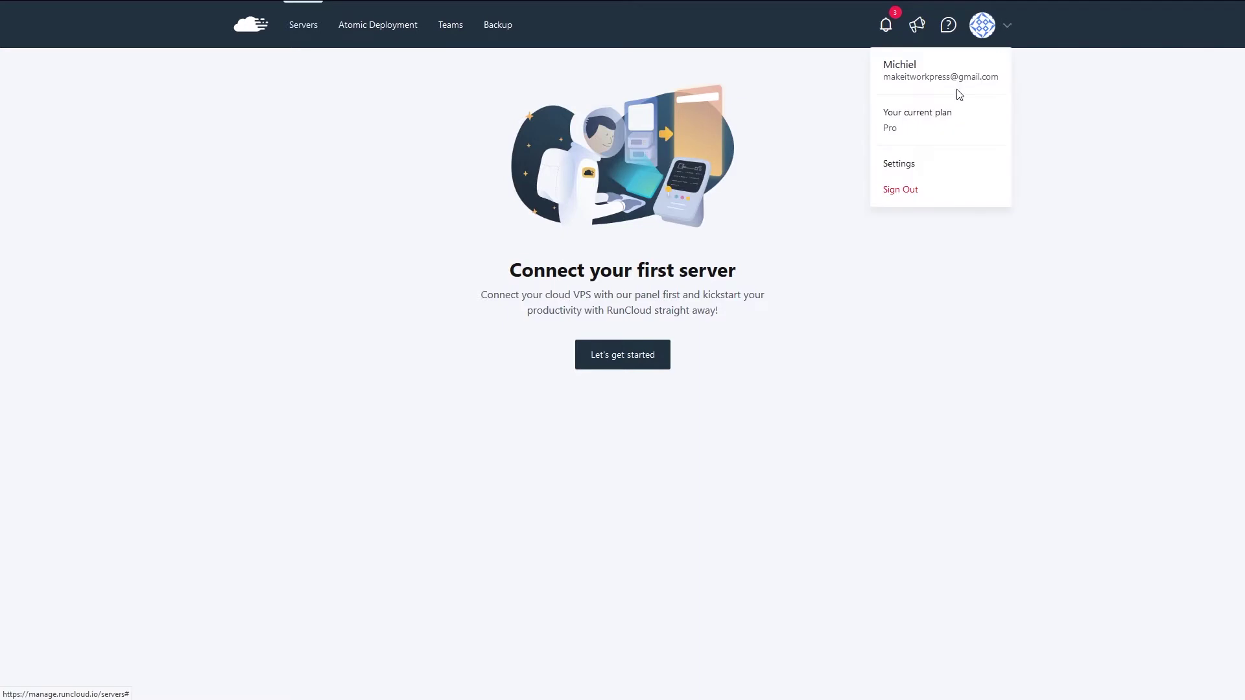
left_click(903, 163)
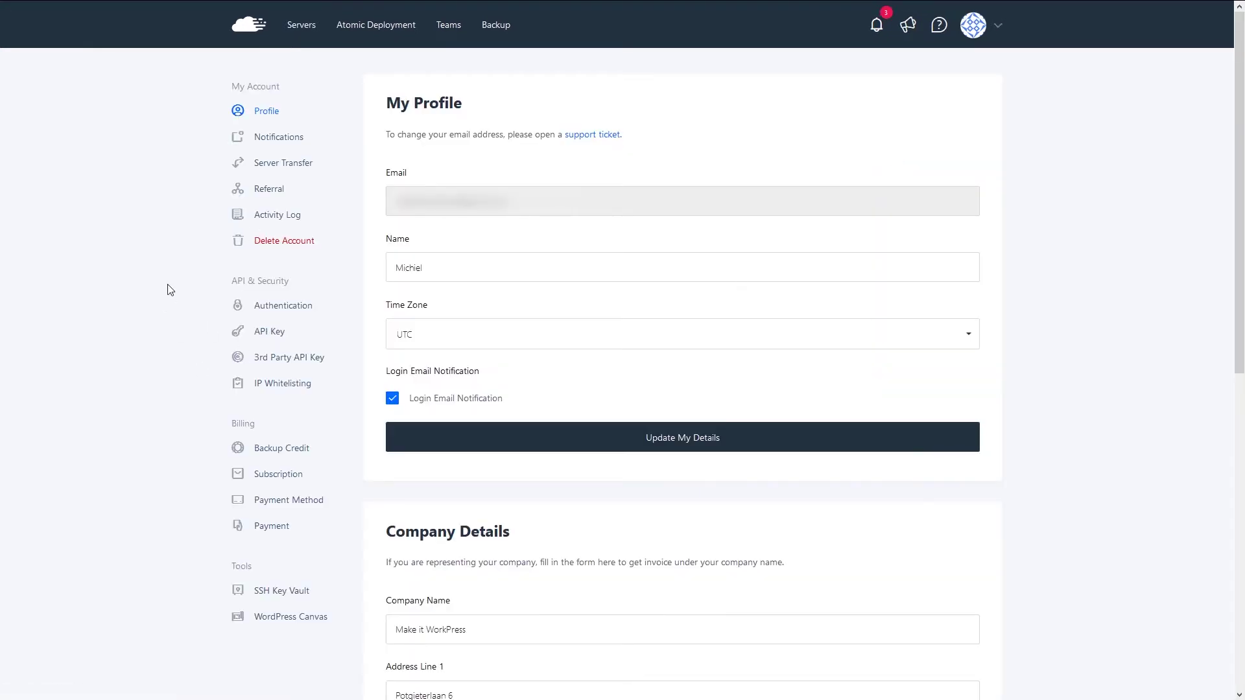
left_click(278, 366)
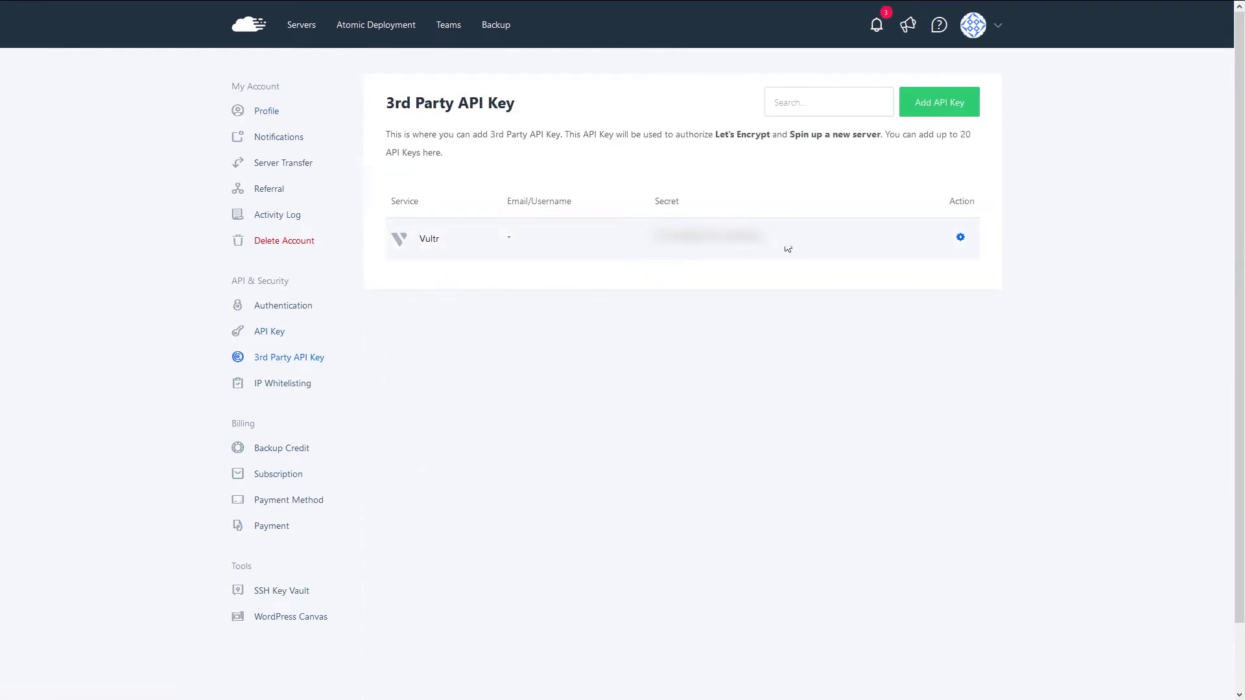
left_click(938, 105)
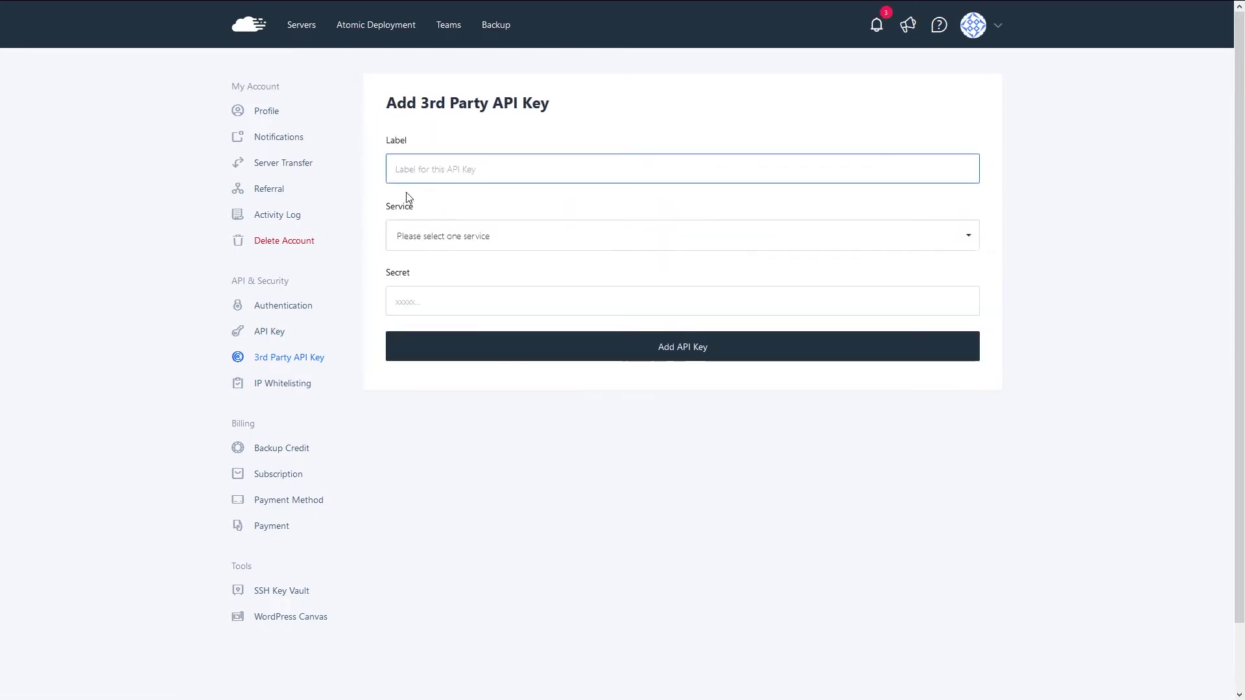
- Save a key labelled Vultr for the Vultr service with the pasted API secret
type("Vultr")
left_click(428, 236)
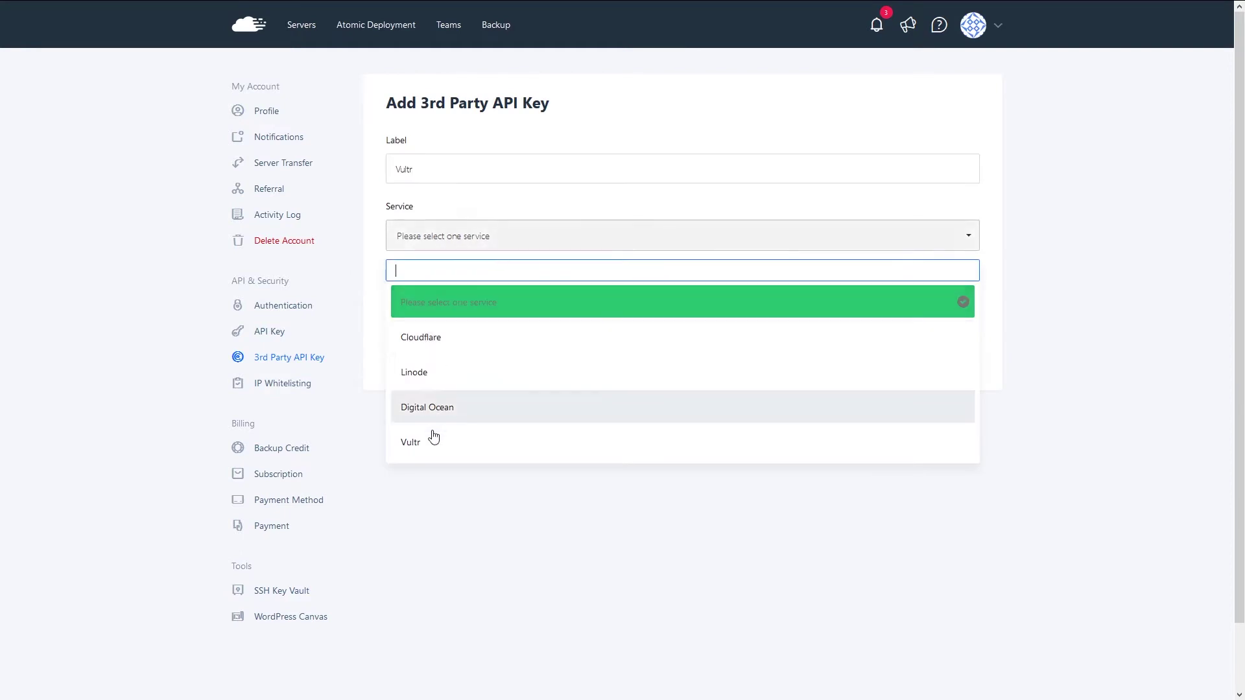
left_click(430, 437)
left_click(415, 315)
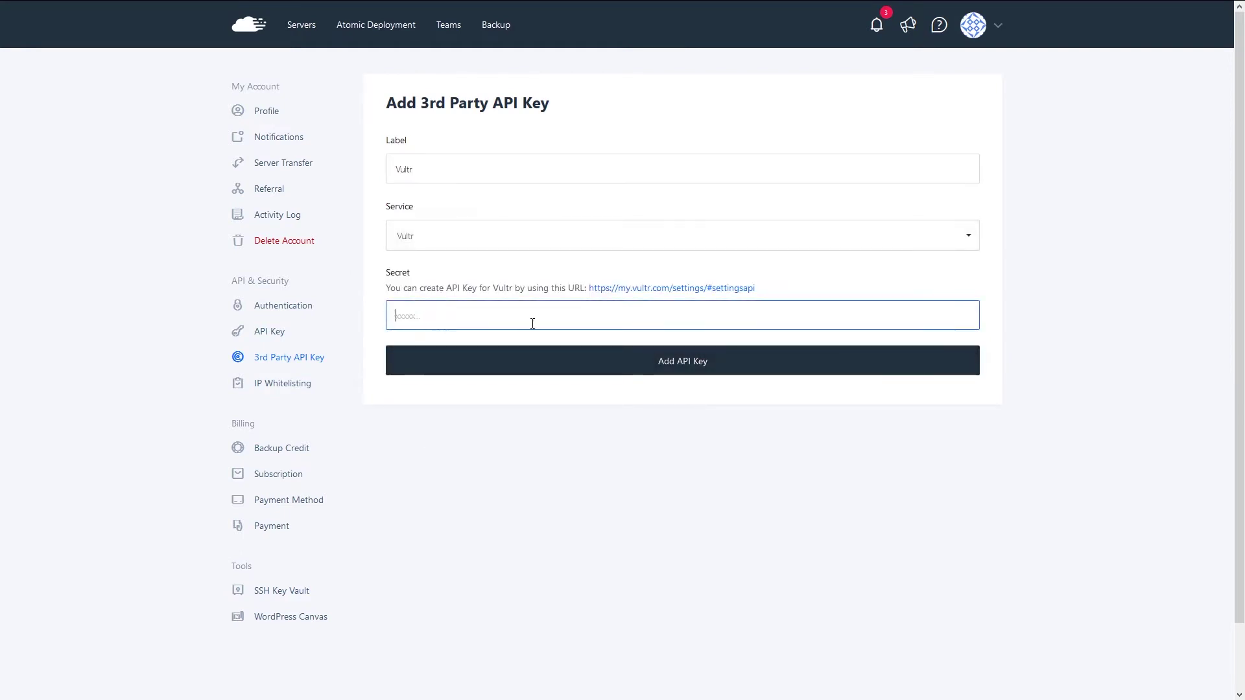
key("ctrl+v")
key("Return")
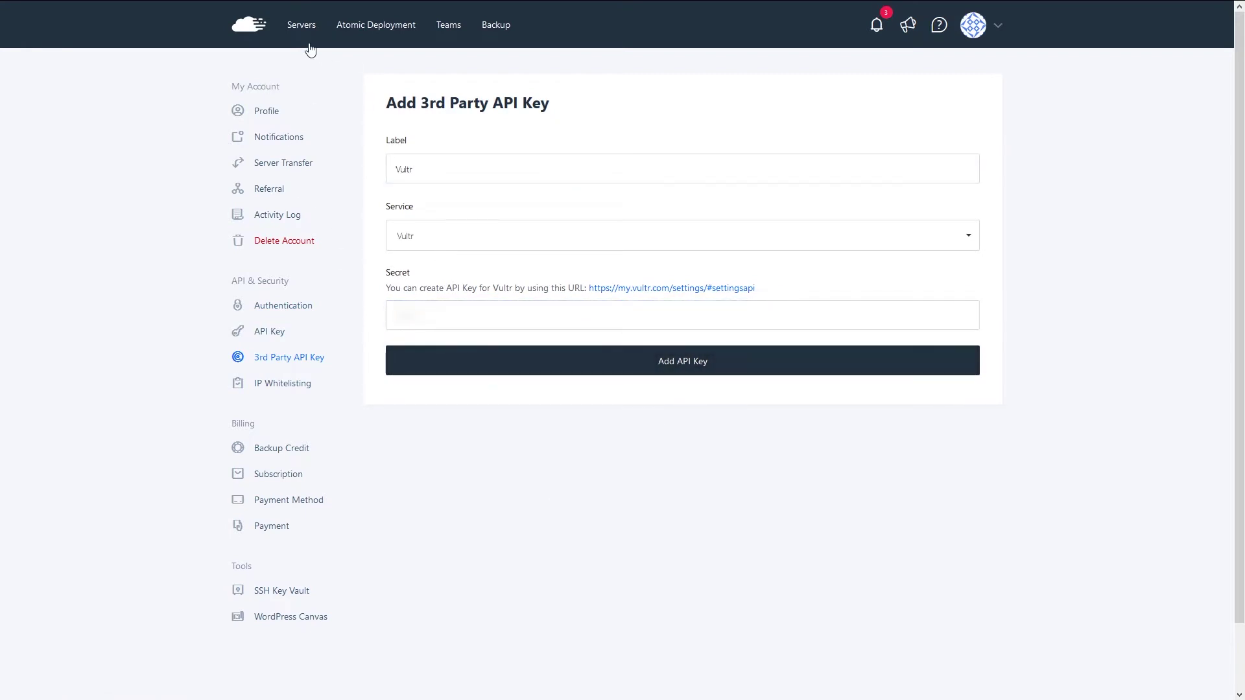
left_click(304, 24)
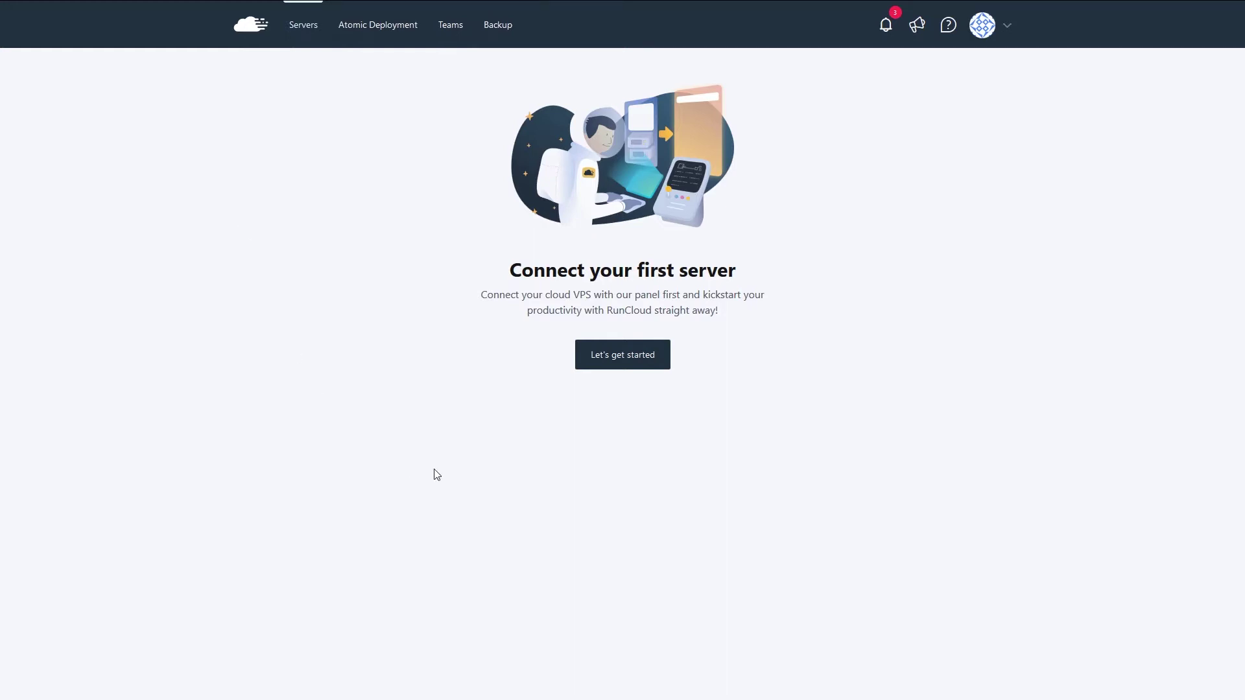
- Choose Vultr as provider, build a new server, and select the stored Vultr key
left_click(618, 367)
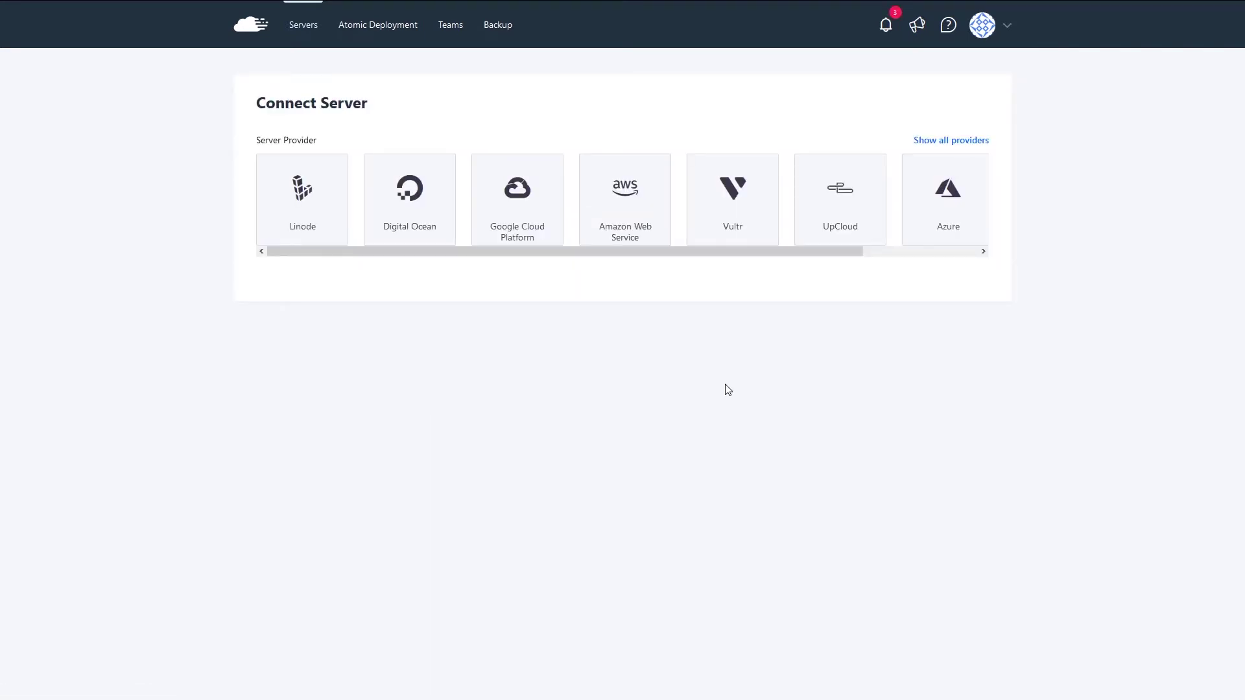
left_click_drag(508, 253, 722, 278)
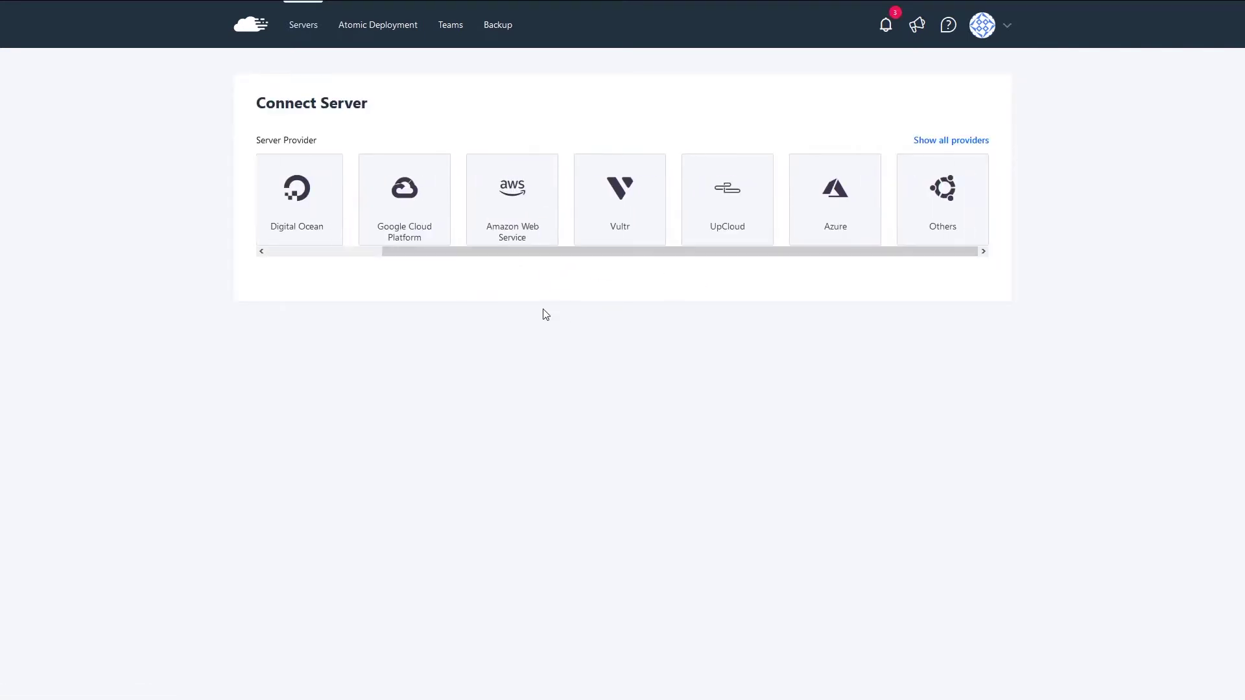
left_click_drag(559, 260, 798, 264)
left_click(628, 198)
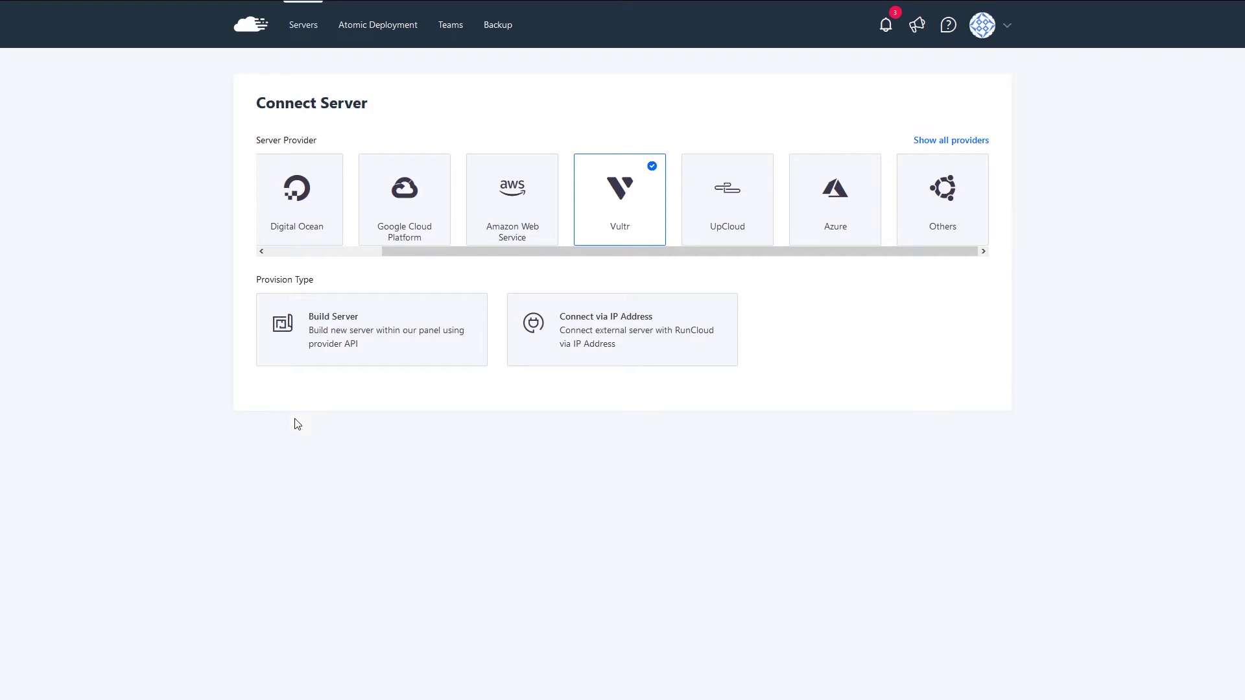
left_click(364, 329)
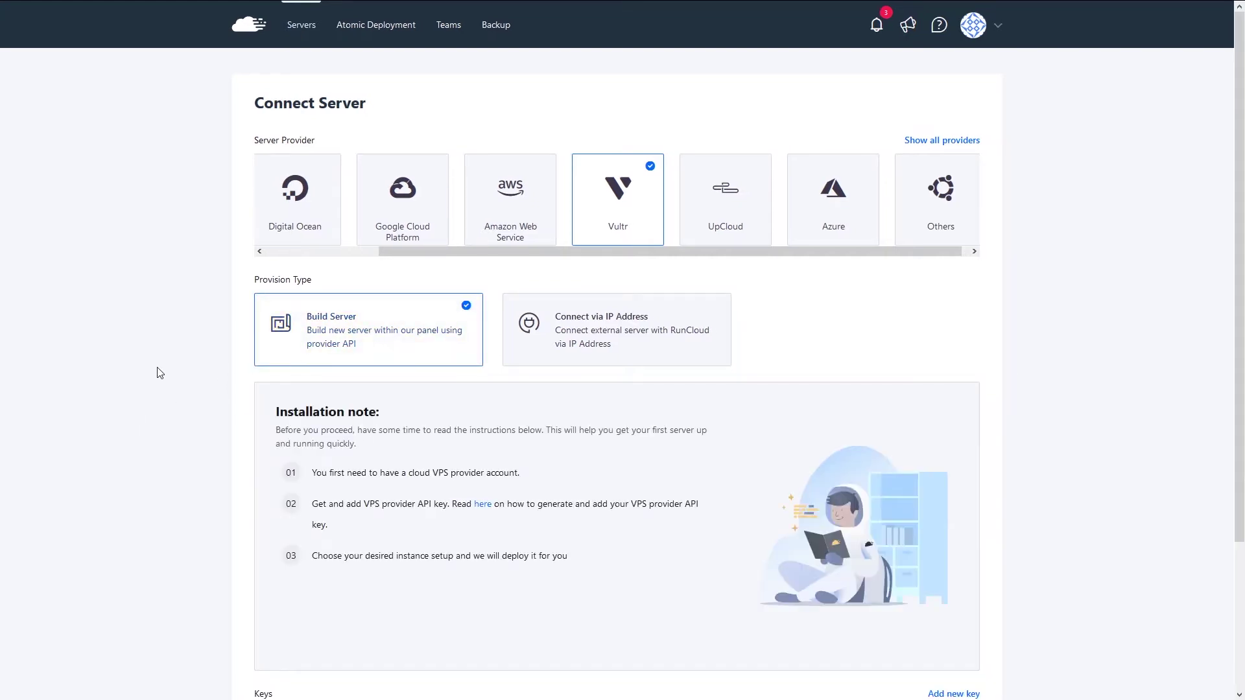
scroll(159, 375, "down", 3)
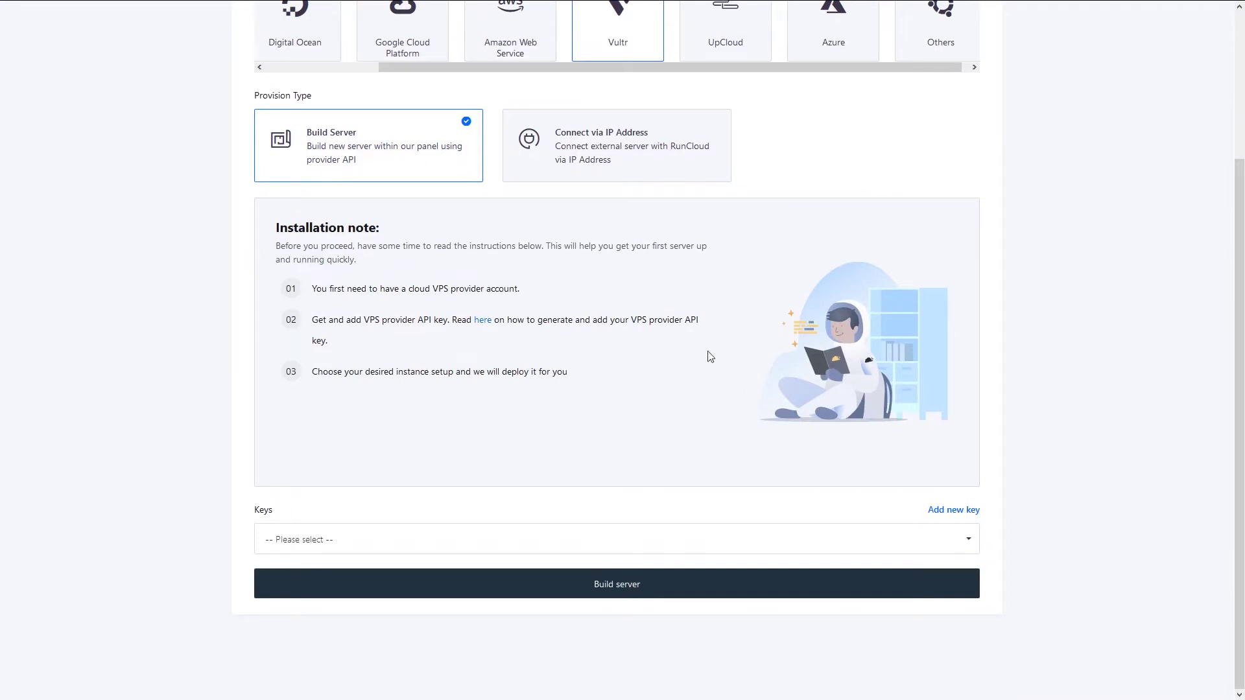
left_click(400, 544)
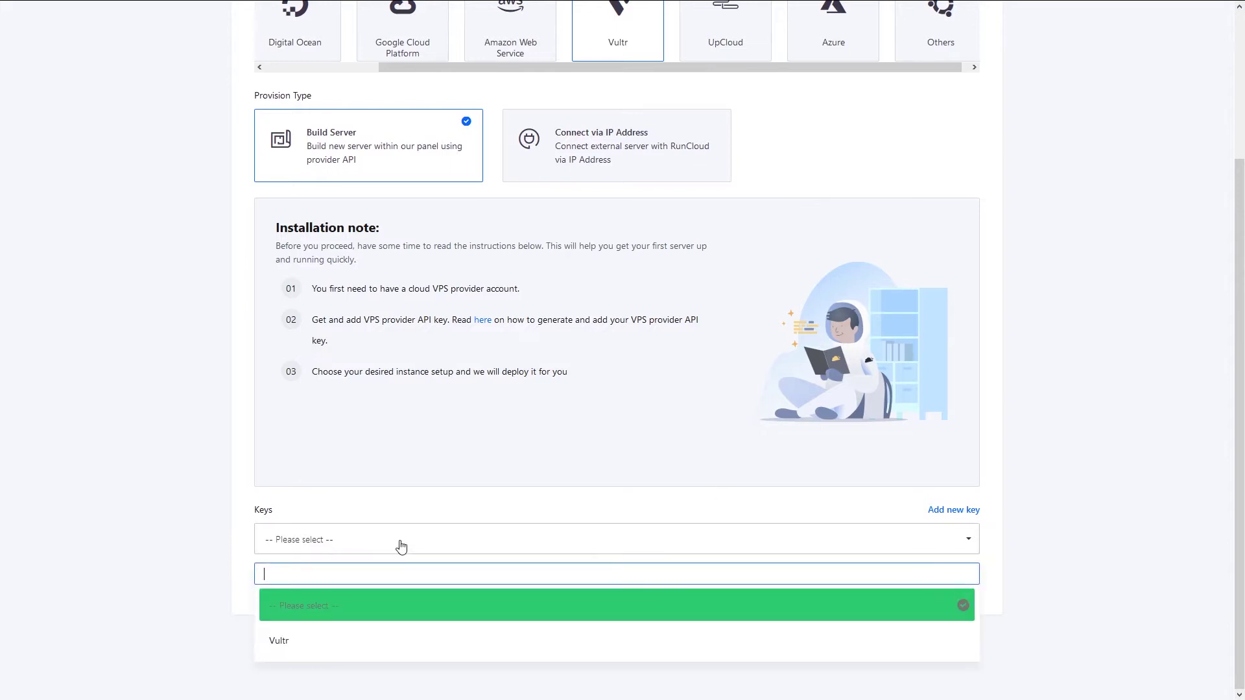
left_click(397, 651)
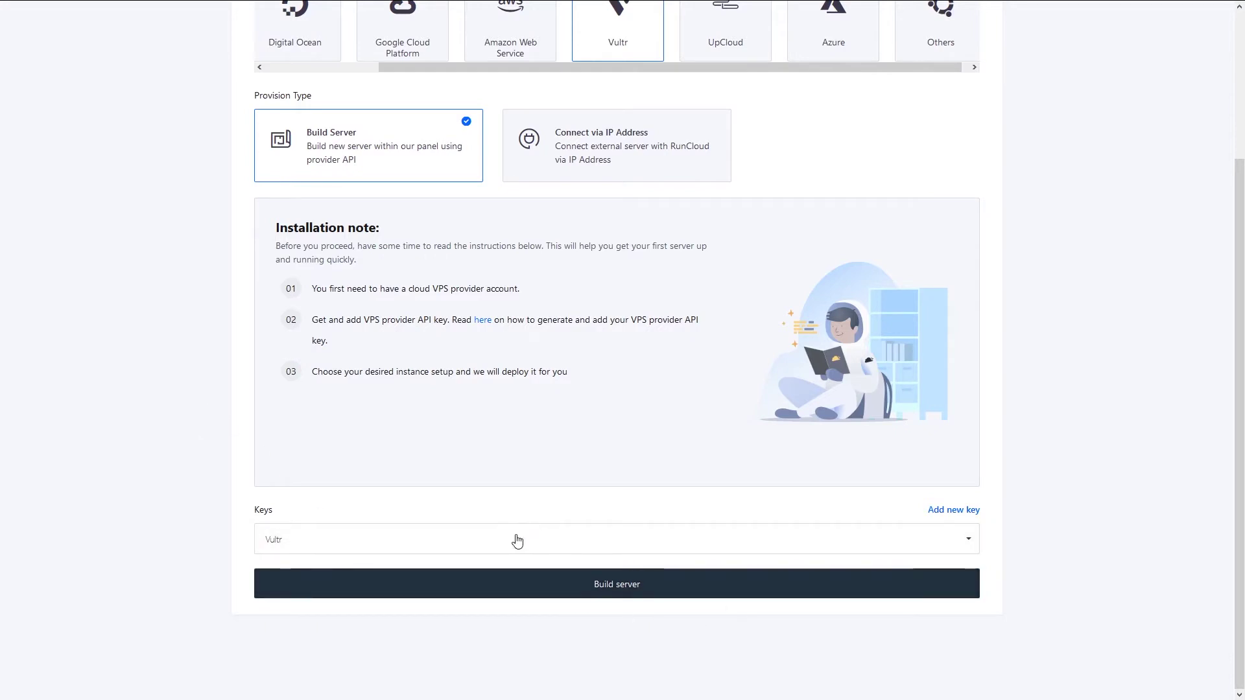
left_click(620, 599)
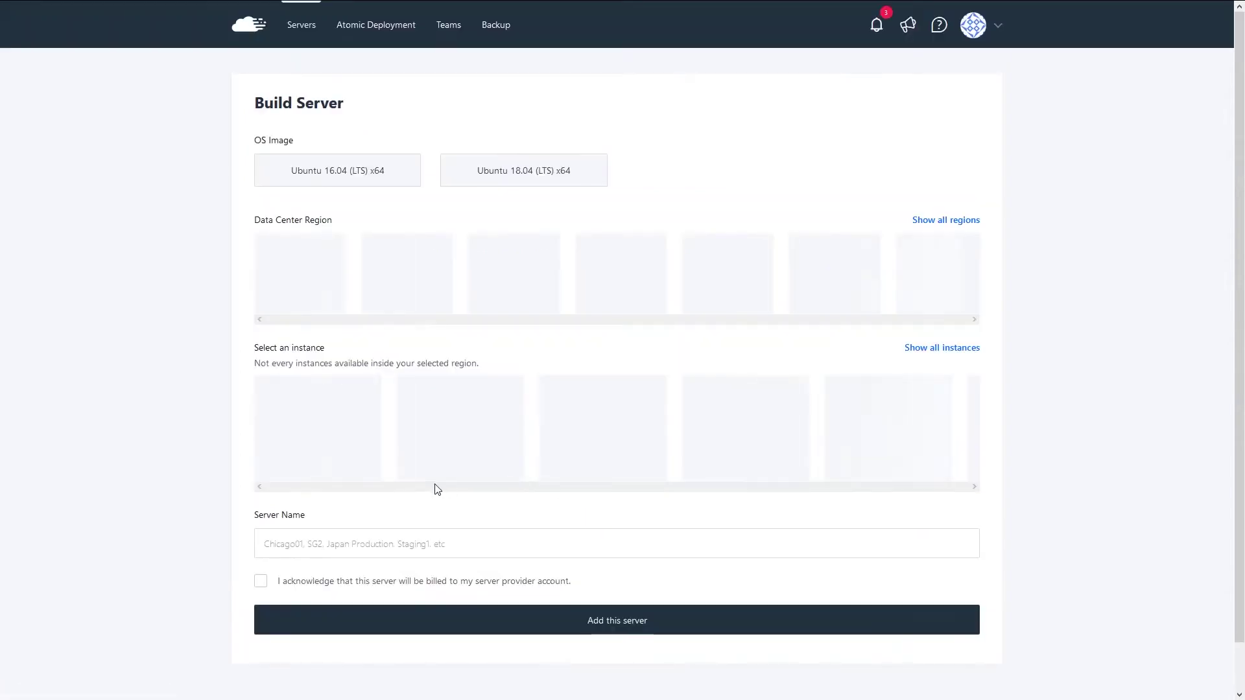
- Pick the Ubuntu 18.04 (LTS) x64 image, Frankfurt region and $5/month instance
left_click(532, 175)
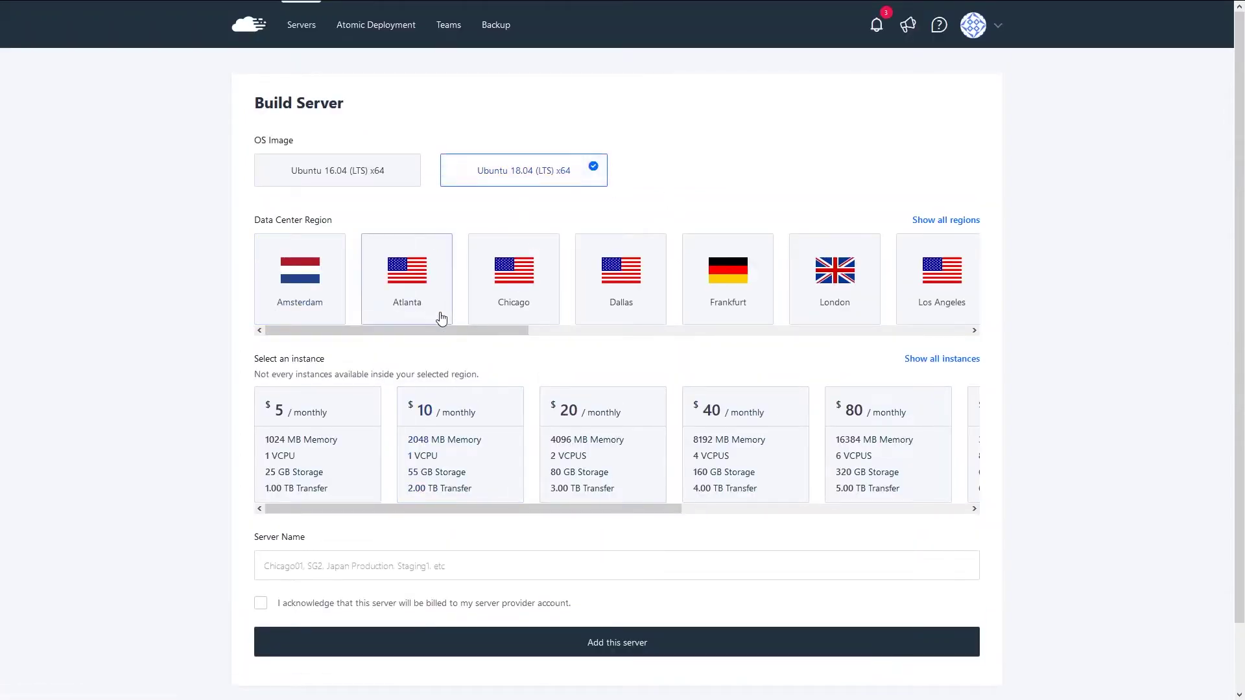
left_click_drag(504, 338, 422, 350)
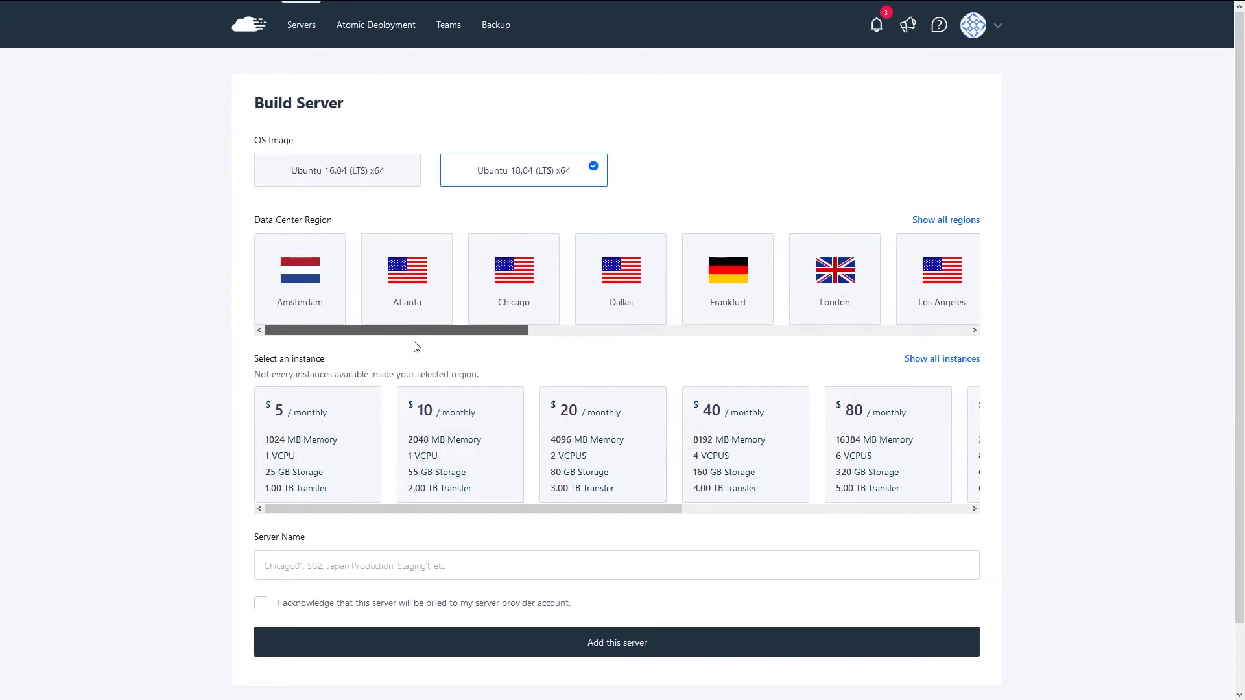
left_click_drag(492, 332, 529, 336)
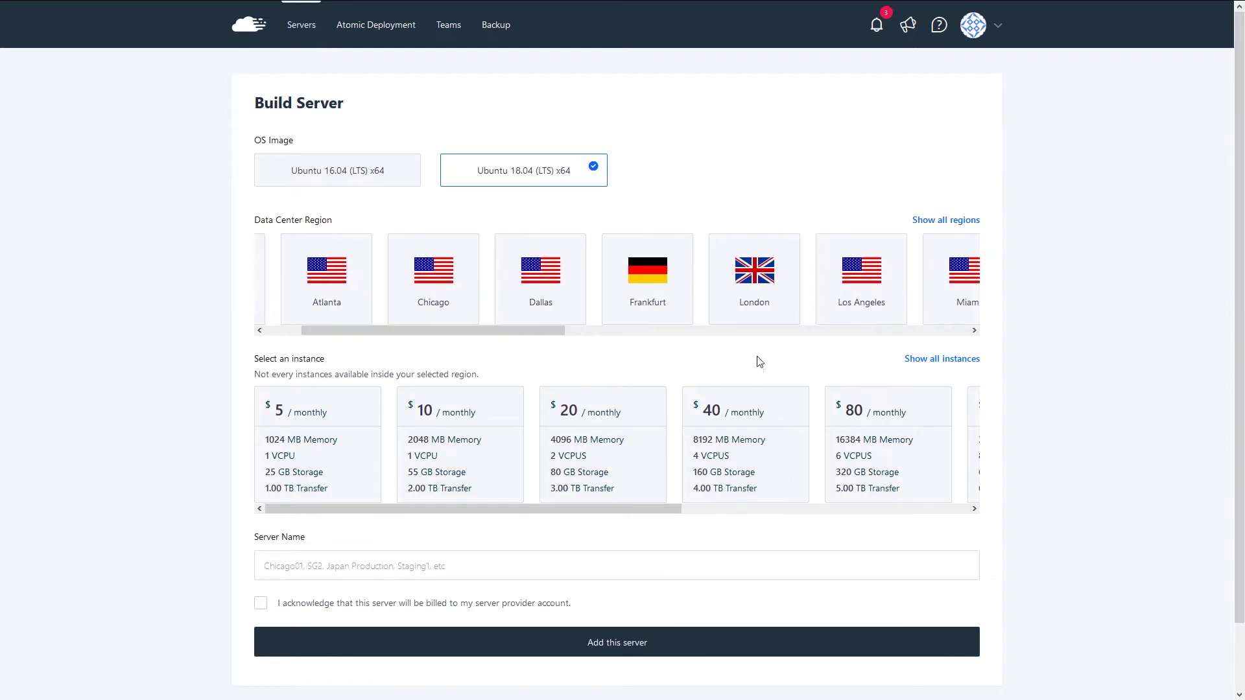
left_click(634, 267)
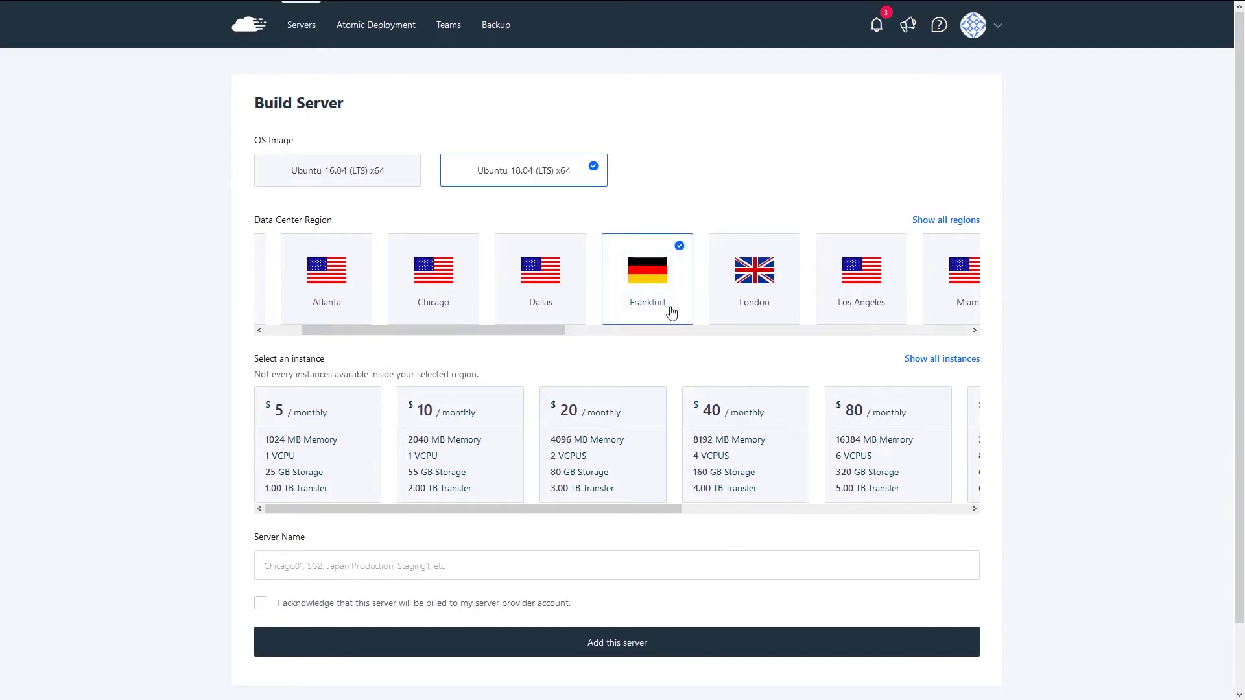
scroll(278, 415, "down", 2)
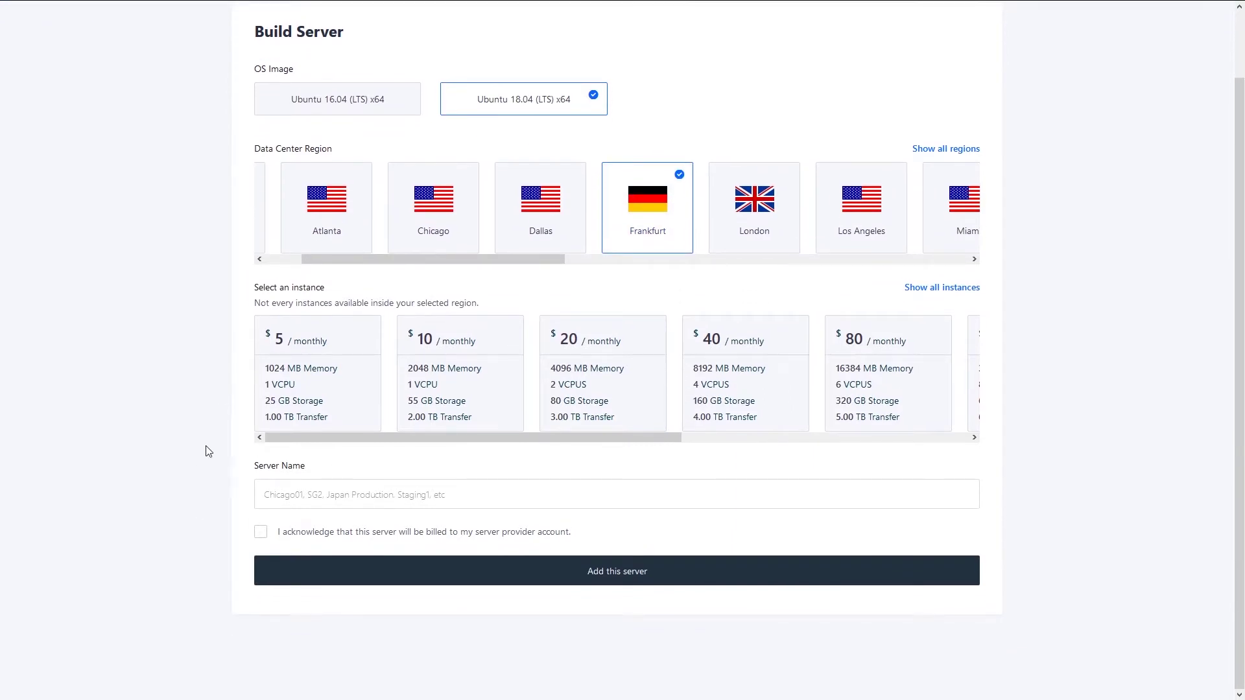
left_click(297, 345)
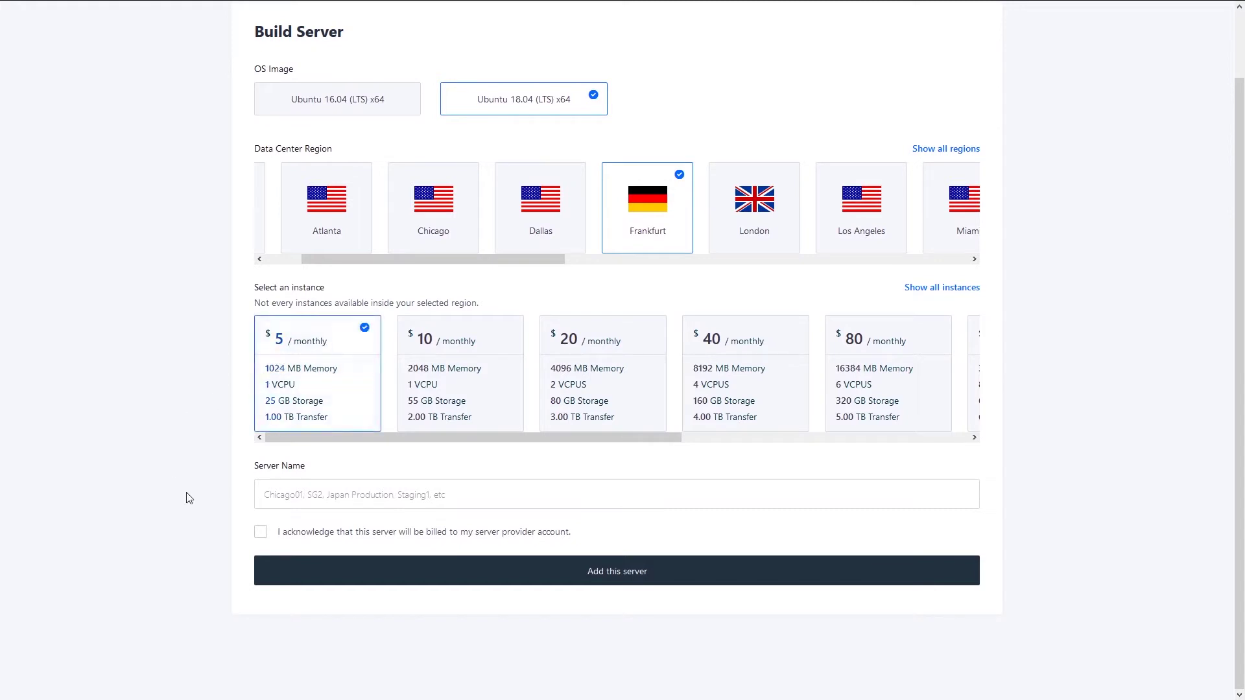
- Name the server 'test' and acknowledge it will be billed to the provider
left_click(275, 495)
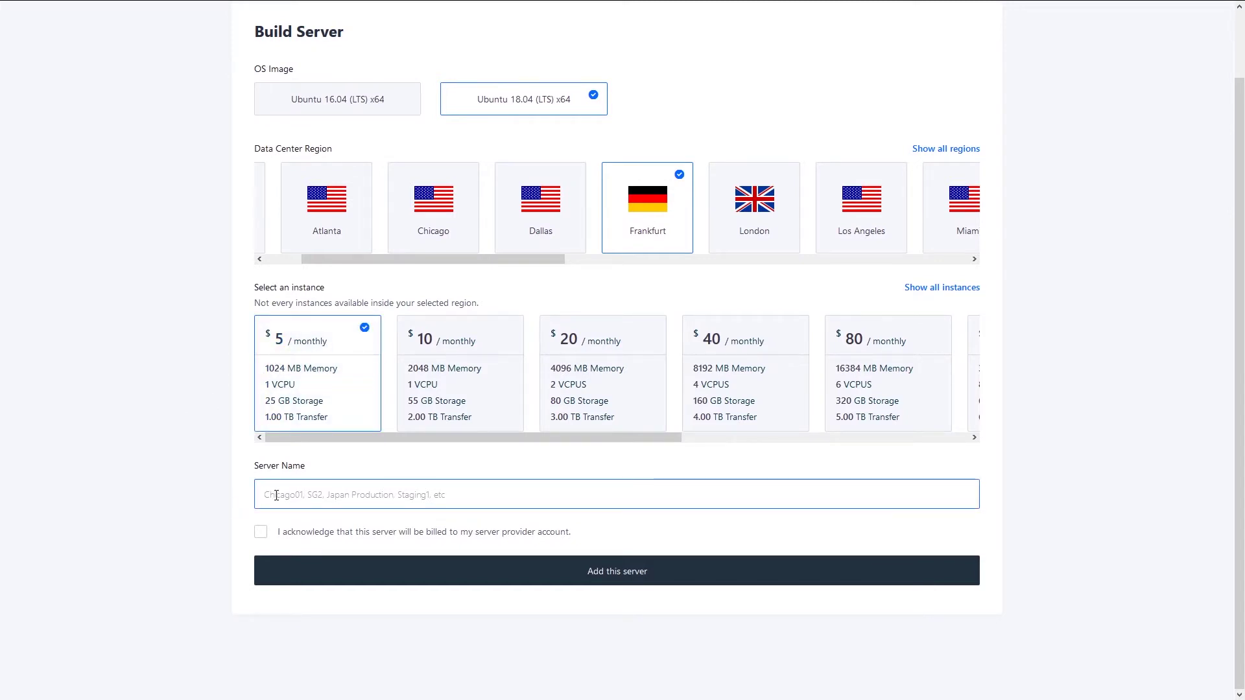
type("test")
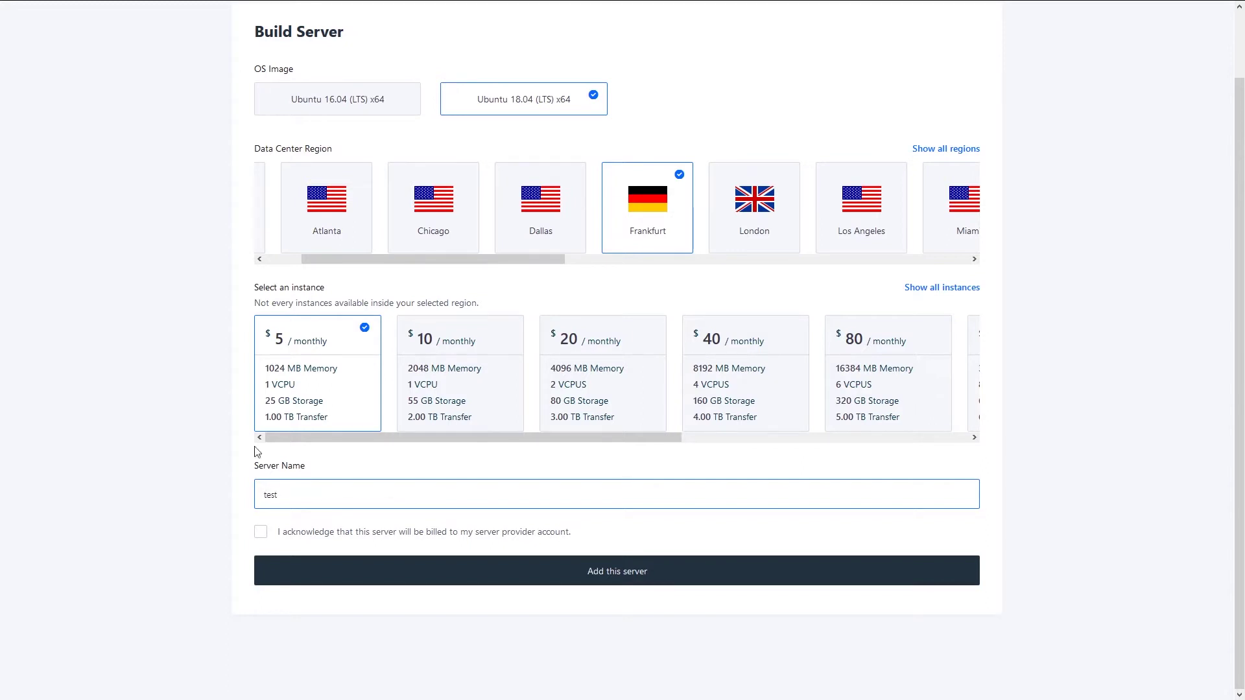
left_click(124, 470)
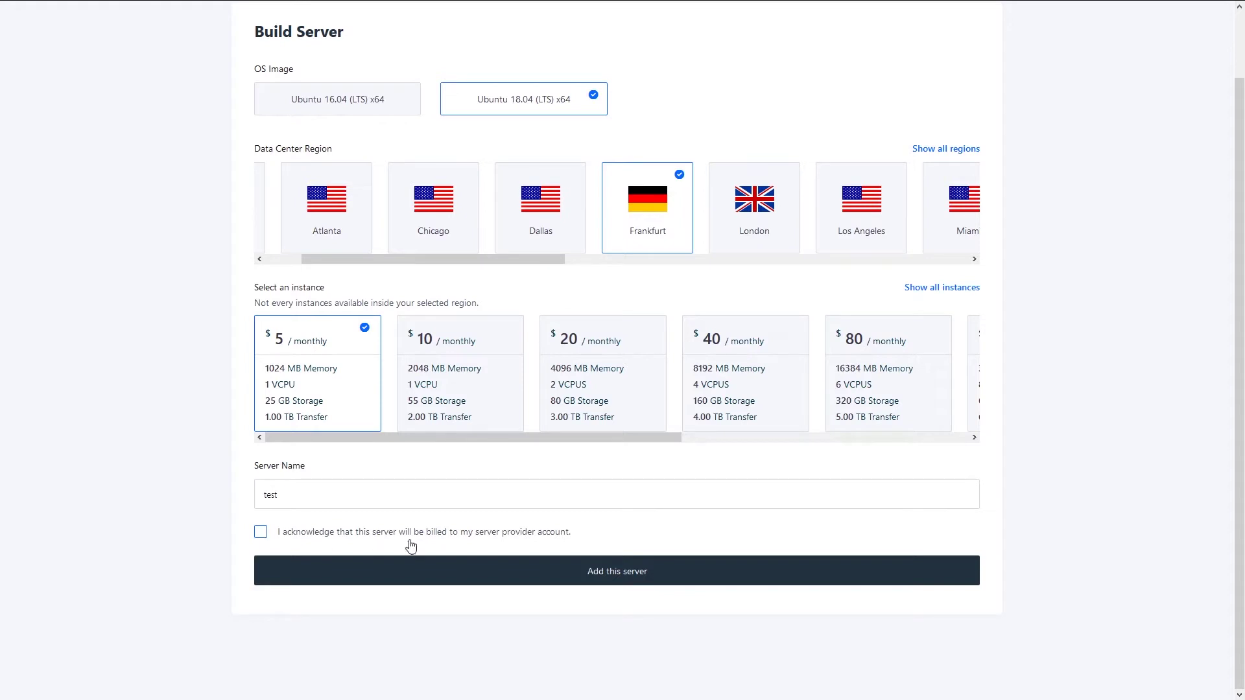
left_click(374, 536)
- Add the test server so it shows as connected in All servers
left_click(626, 579)
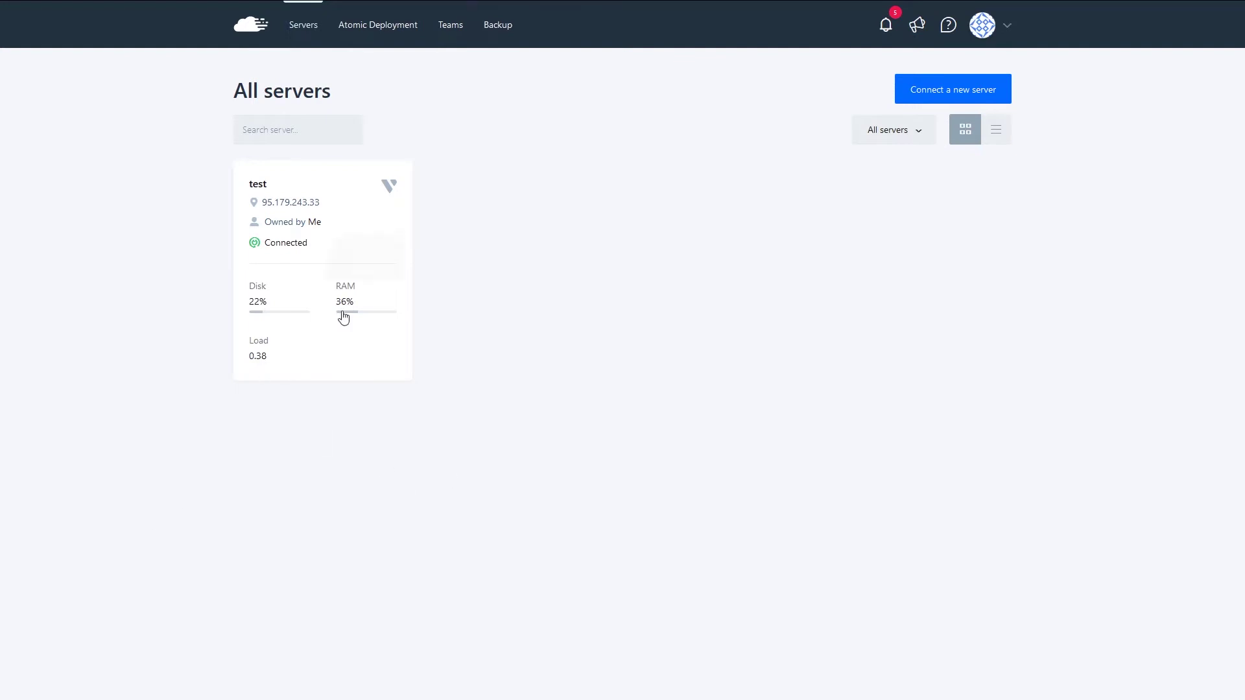
- Open the test server and review its load, memory and disk health charts
left_click(359, 250)
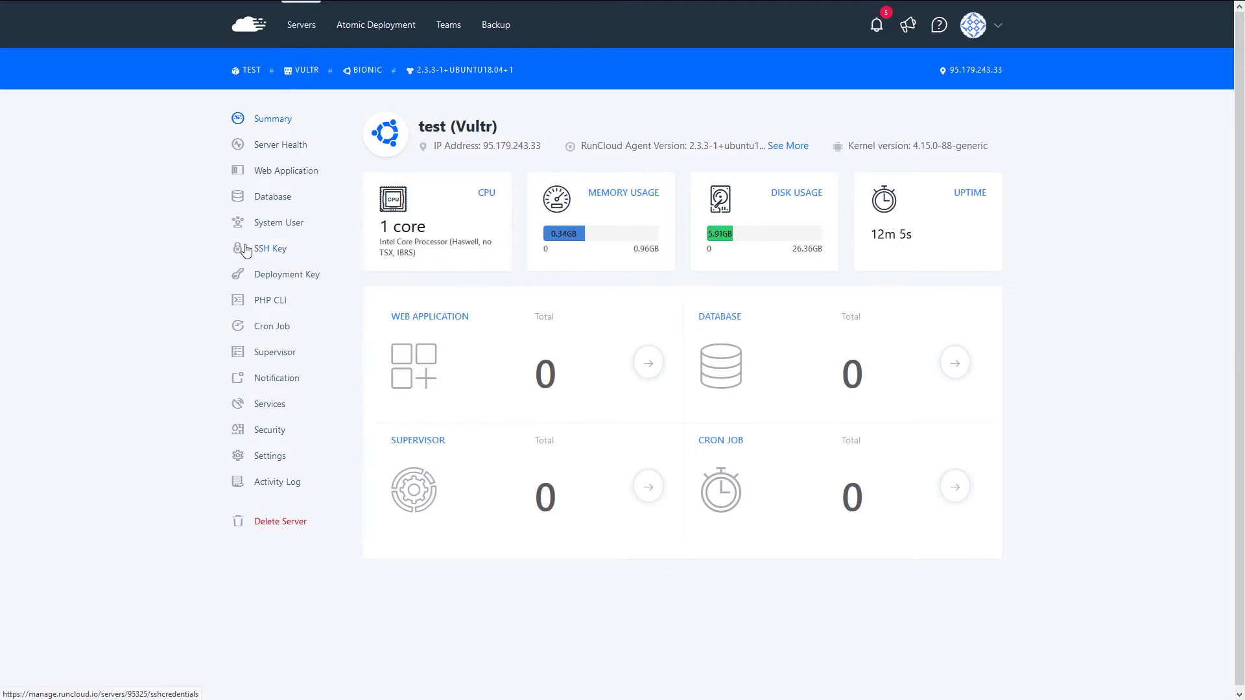
left_click(265, 146)
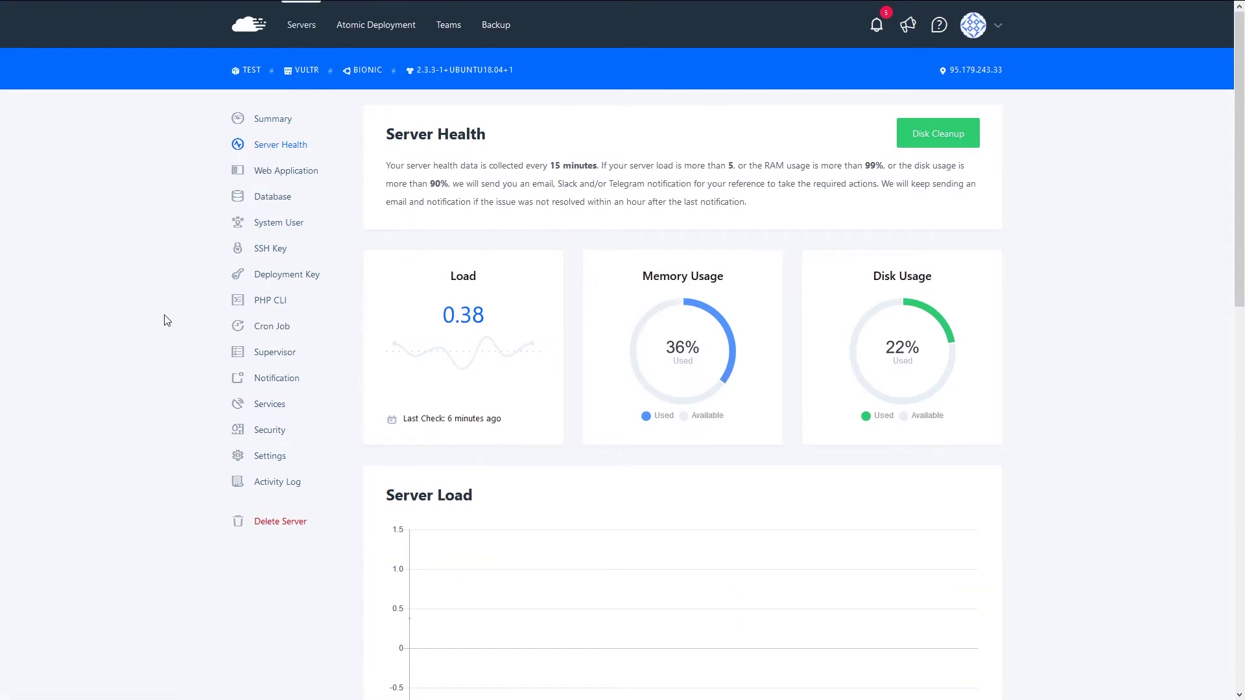
scroll(306, 351, "down", 4)
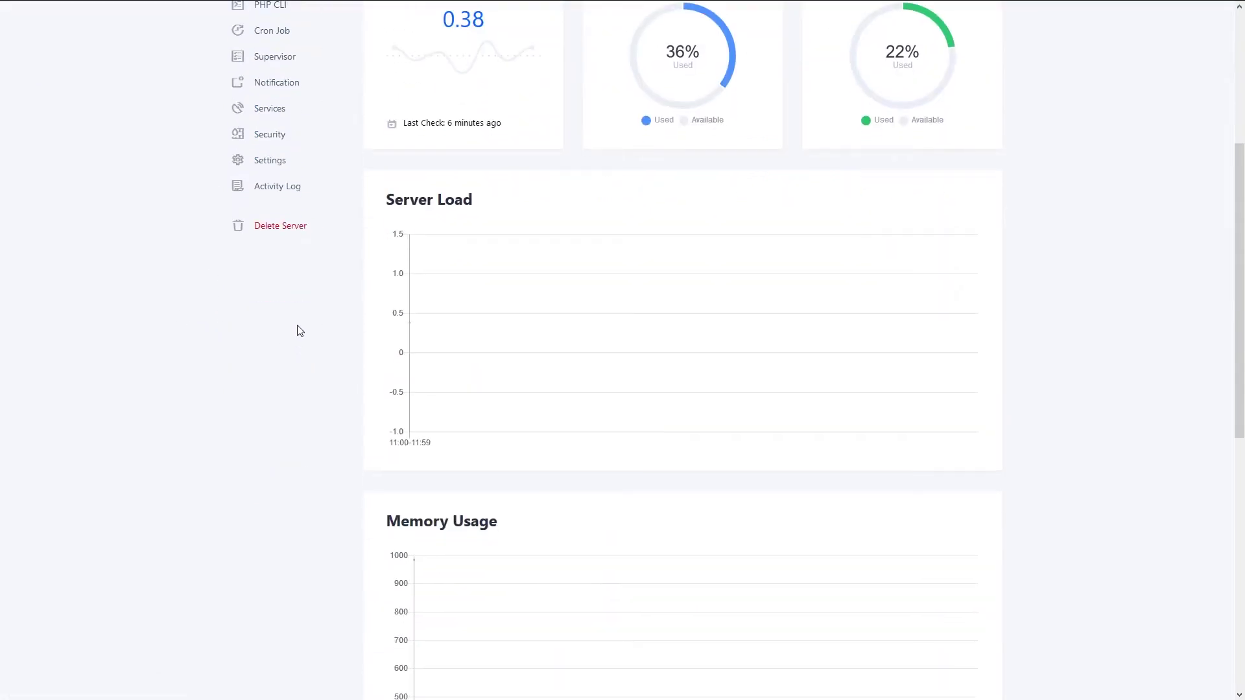
scroll(297, 334, "down", 6)
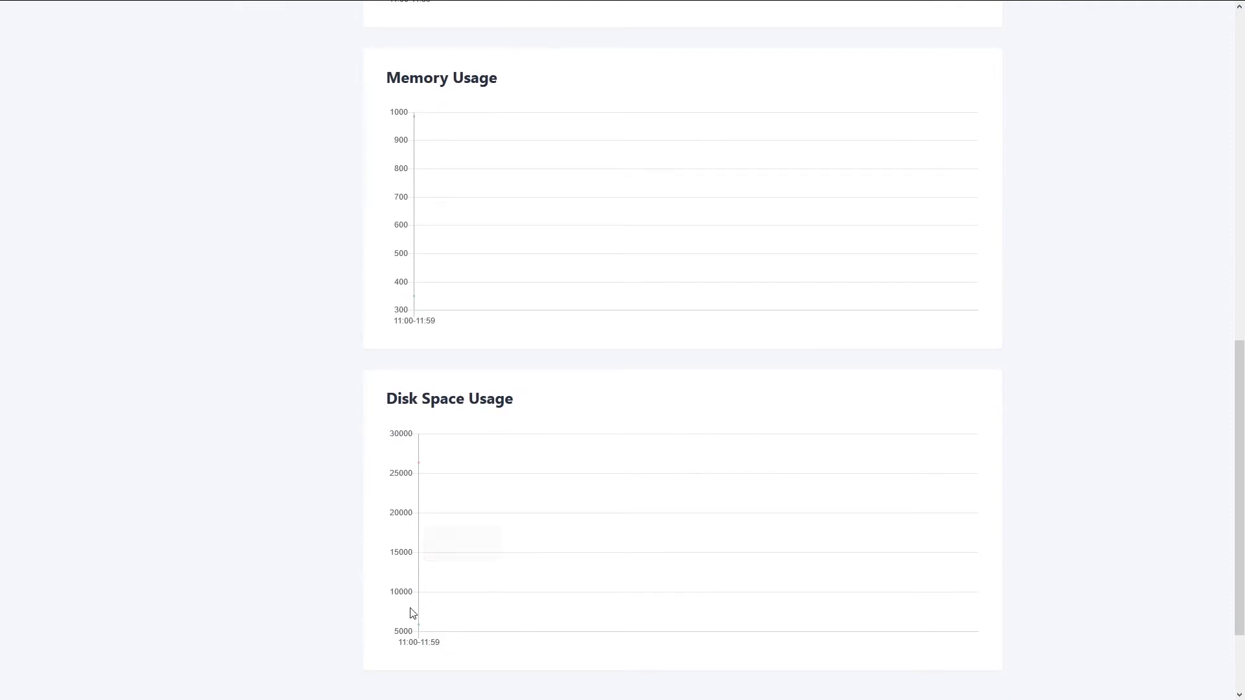
scroll(451, 441, "up", 8)
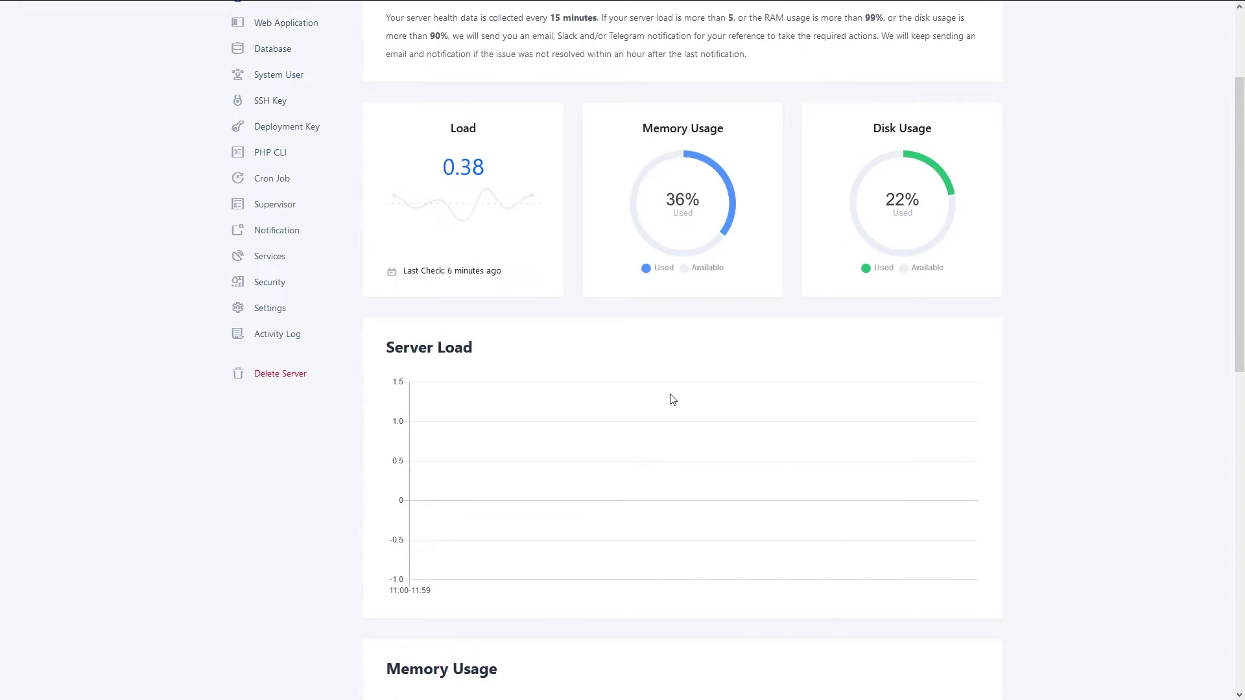
scroll(655, 454, "up", 2)
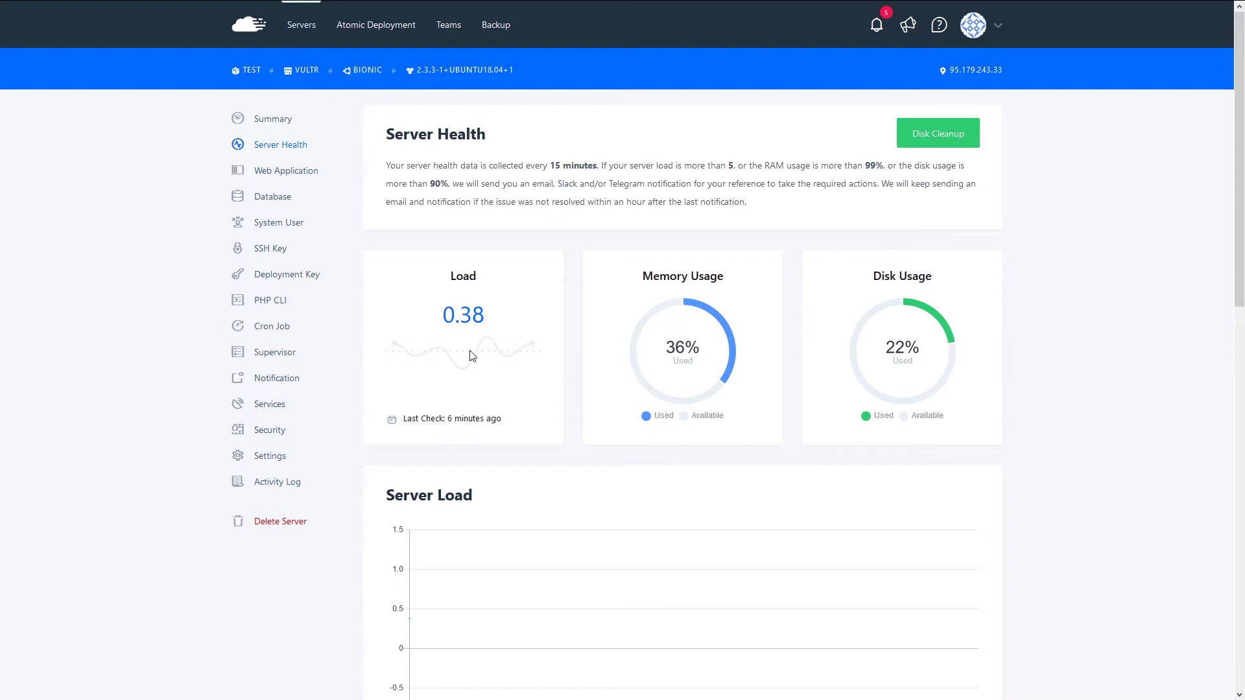
left_click(265, 174)
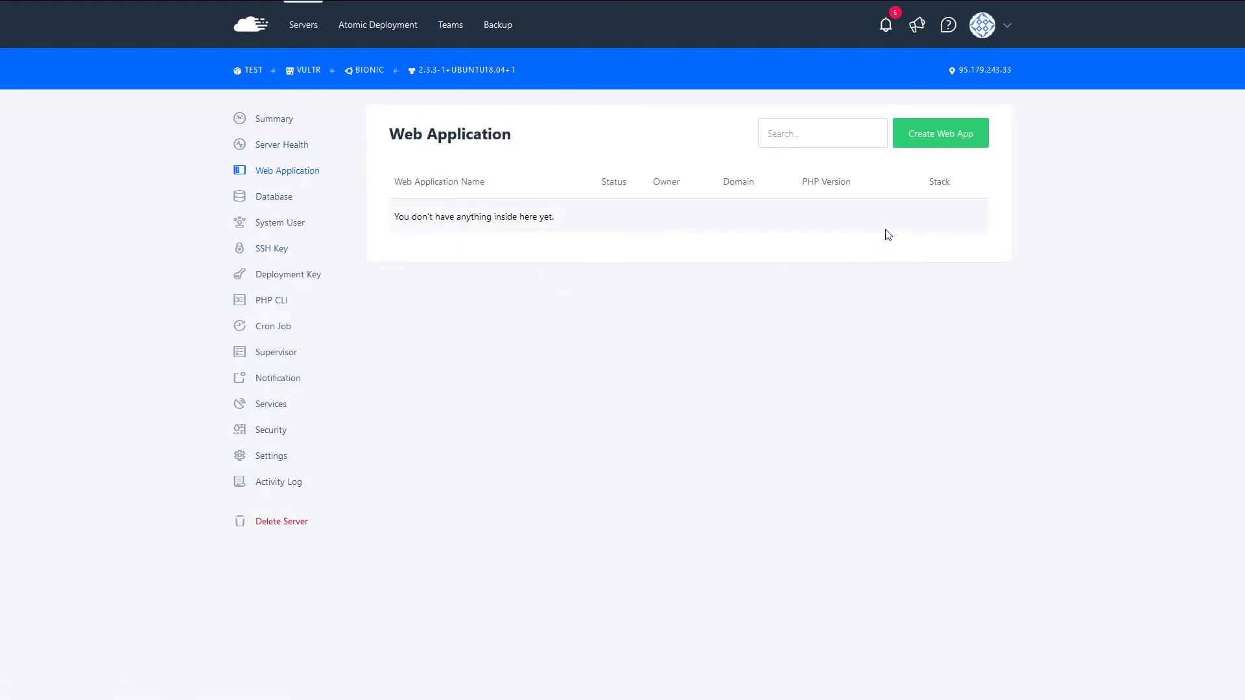
- Browse the test server's Database, System User, SSH Key, Deployment Key and PHP CLI pages
left_click(270, 202)
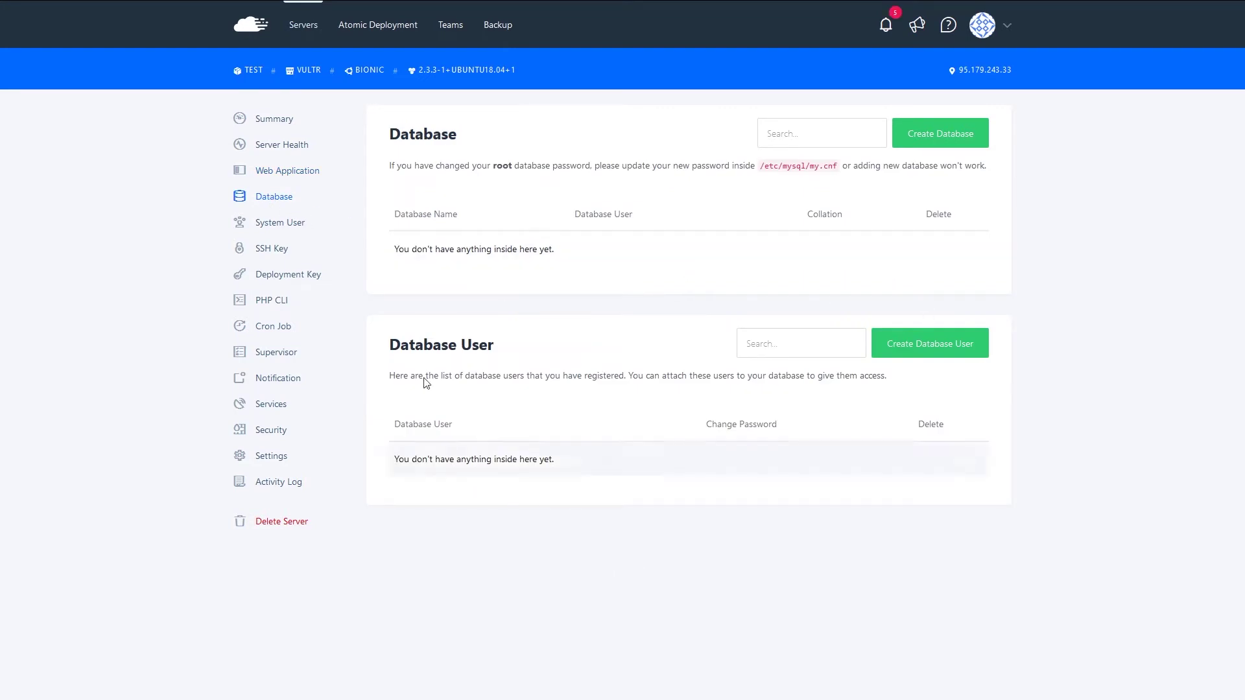
left_click(273, 222)
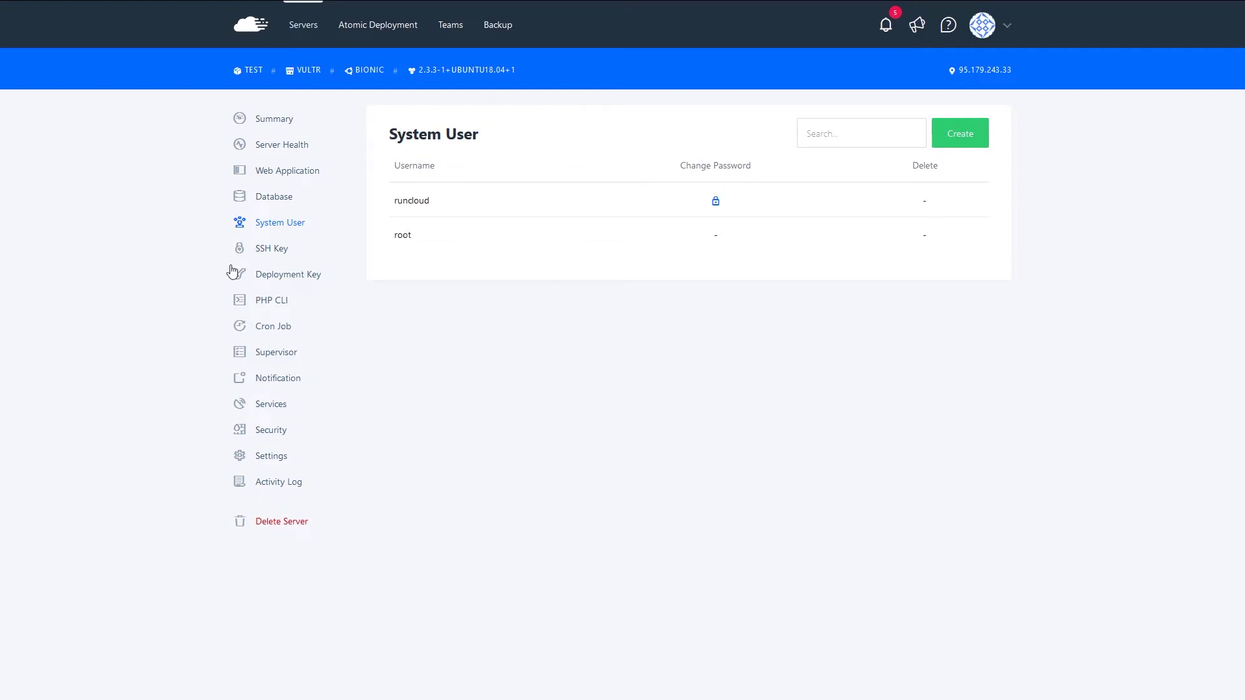
left_click(273, 256)
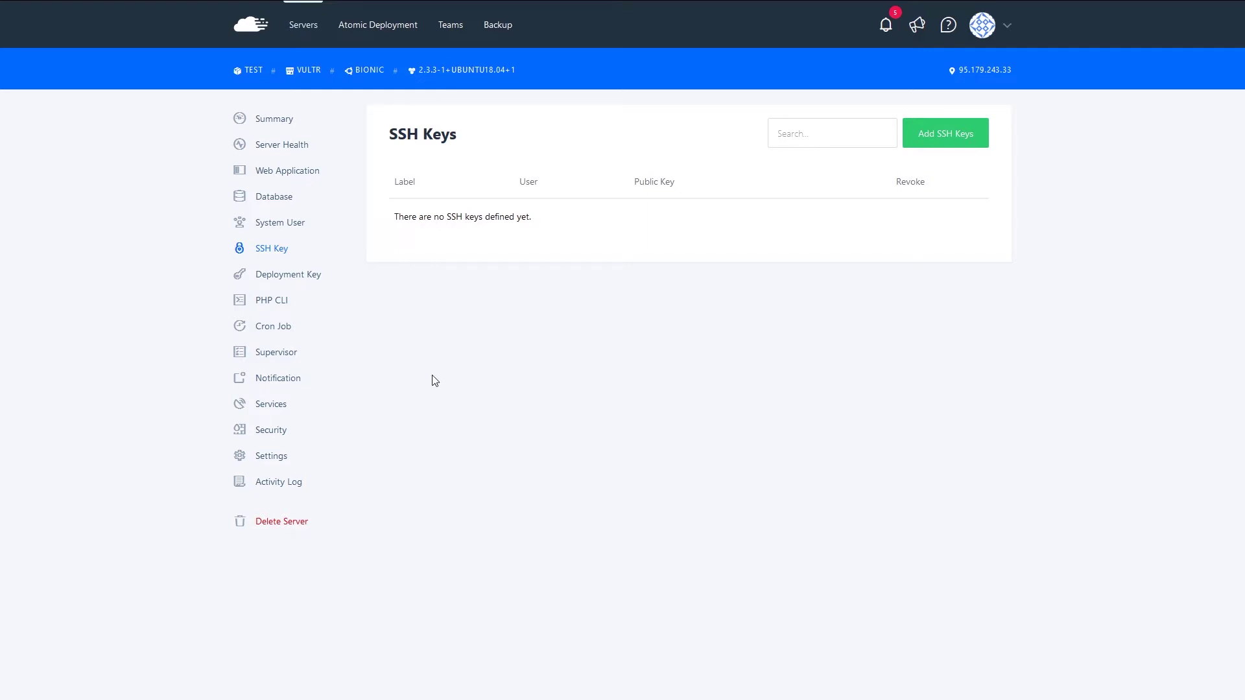
left_click(293, 278)
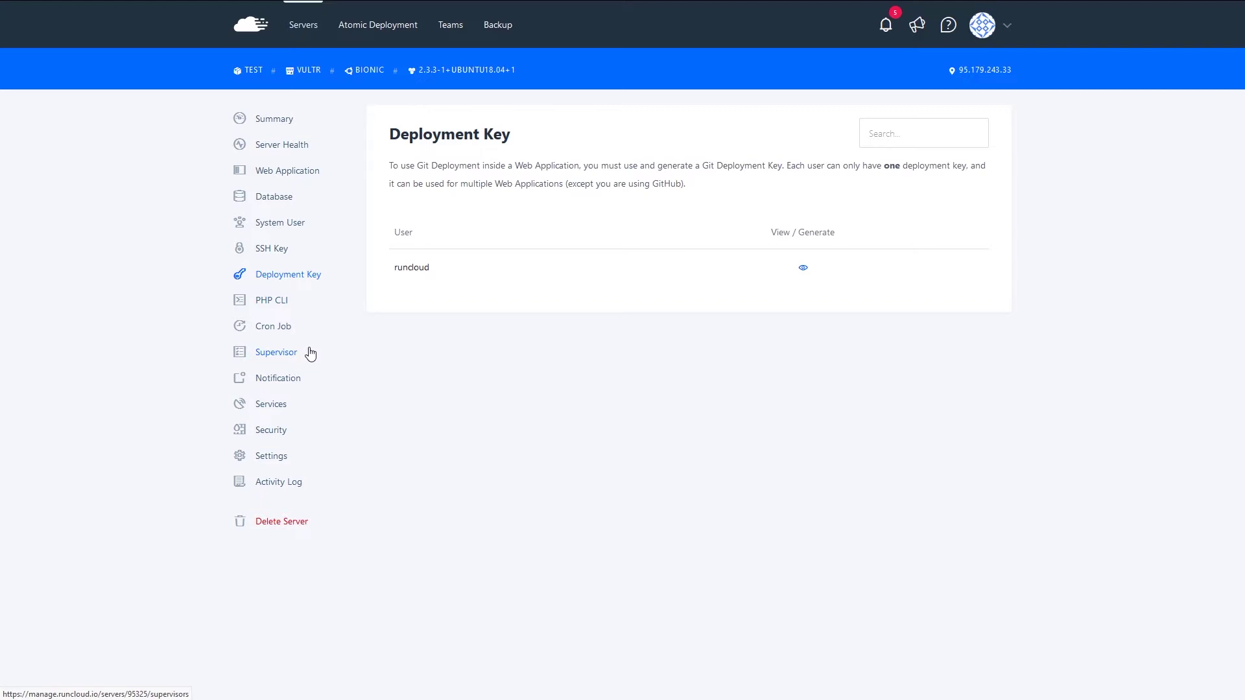
left_click(263, 304)
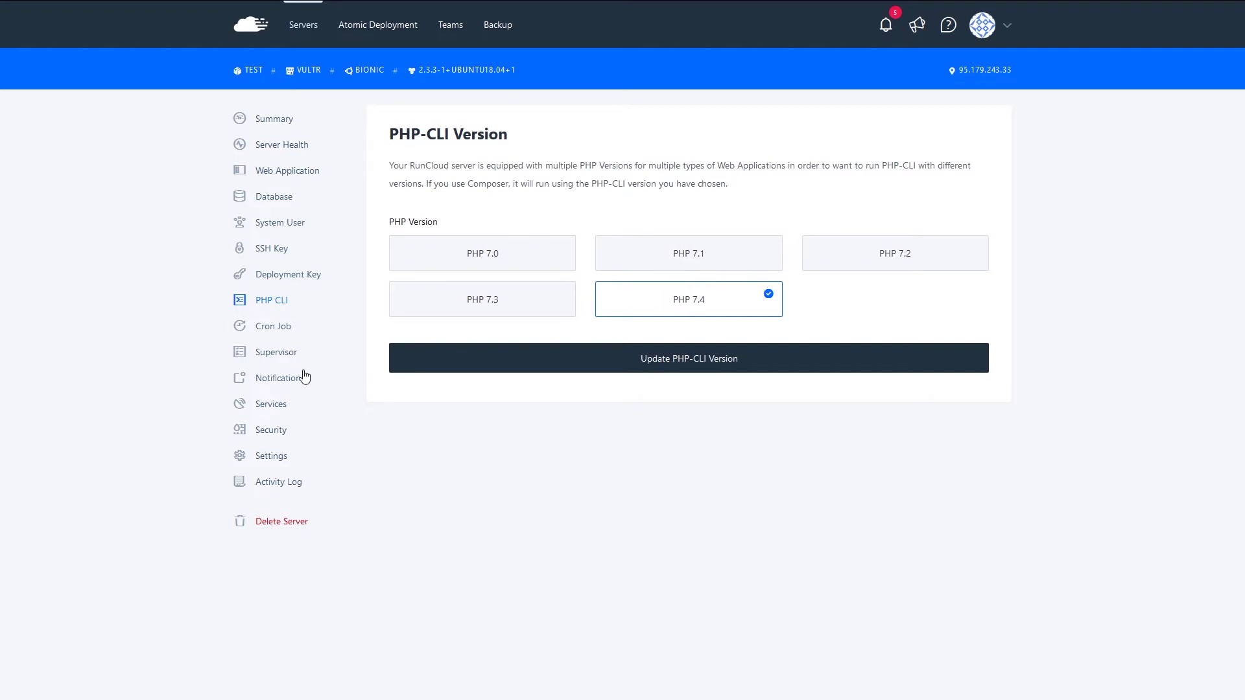
- Check the test server's cron and supervisor jobs, then review its notification settings
left_click(268, 329)
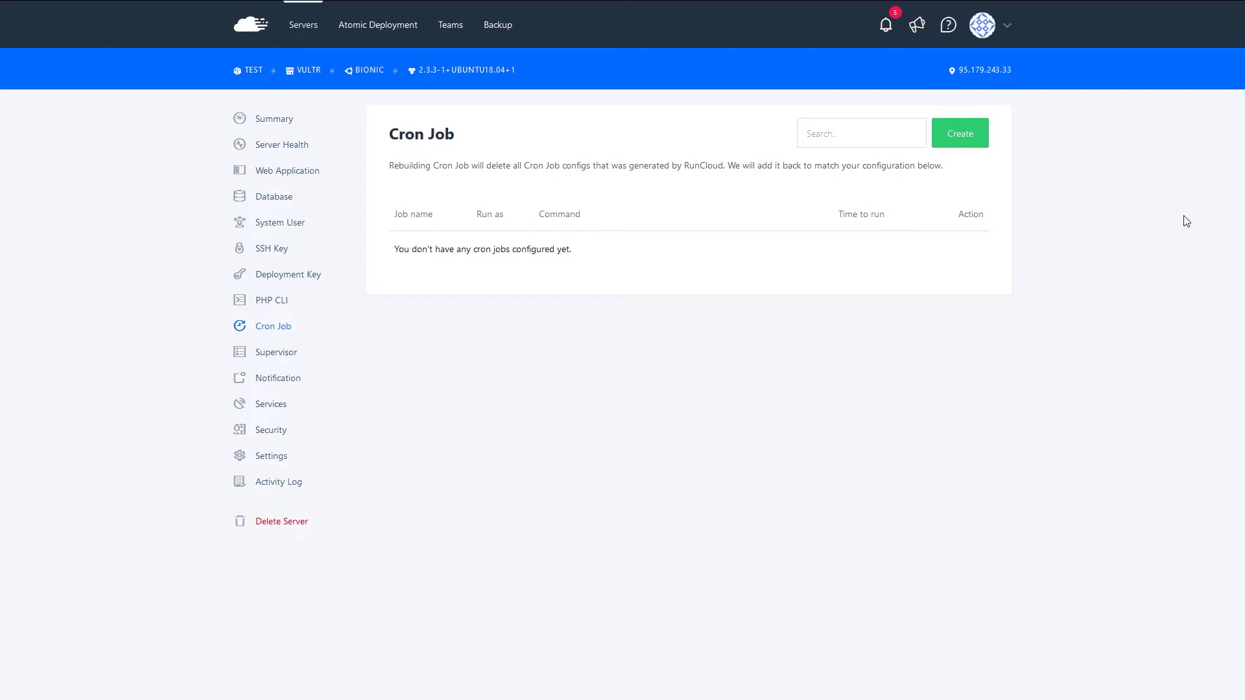
left_click(271, 359)
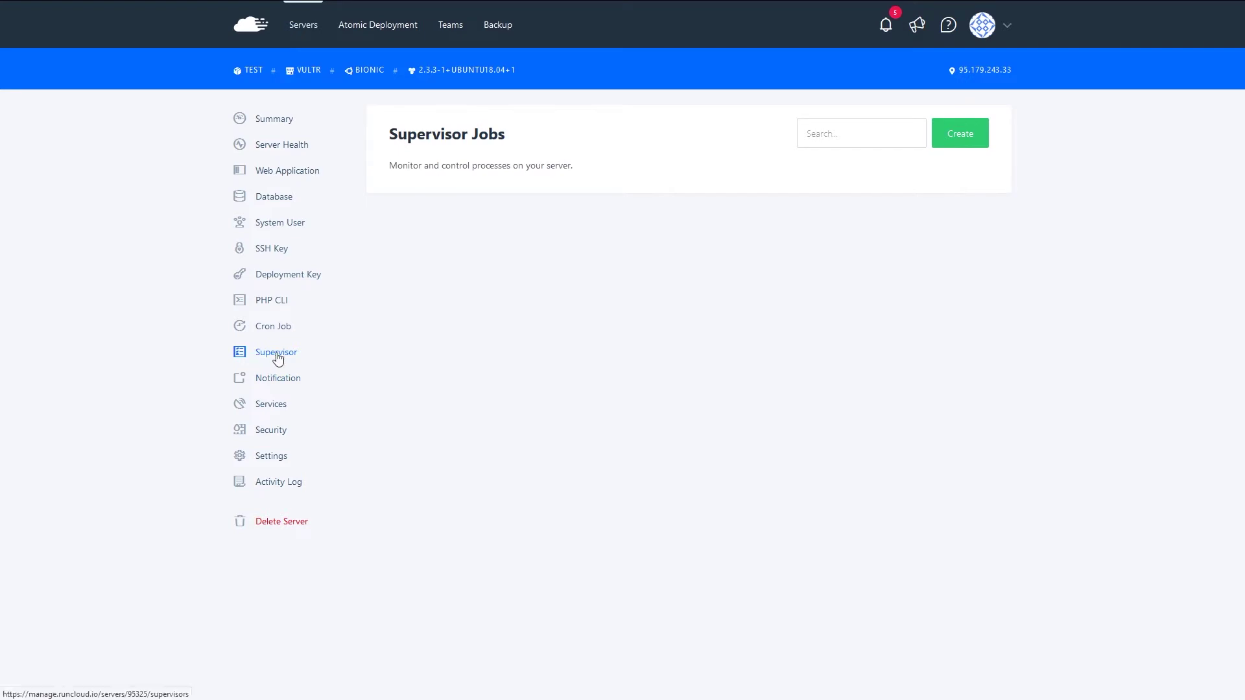
left_click(263, 384)
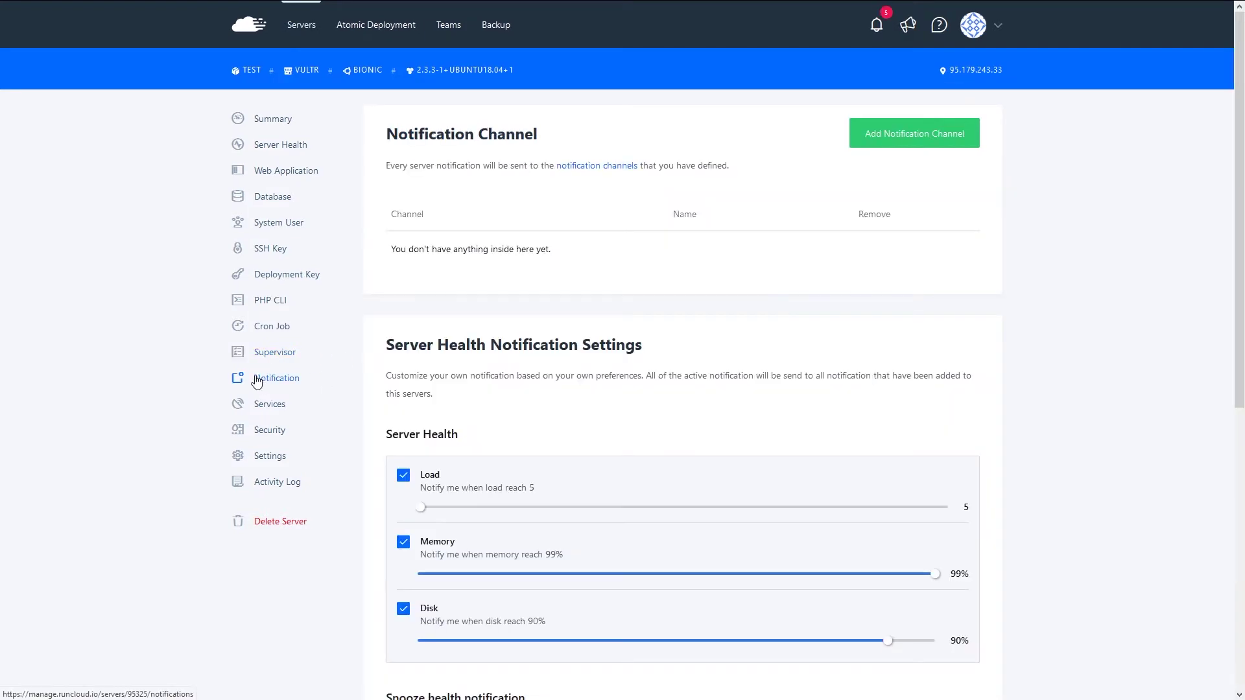
scroll(664, 508, "down", 2)
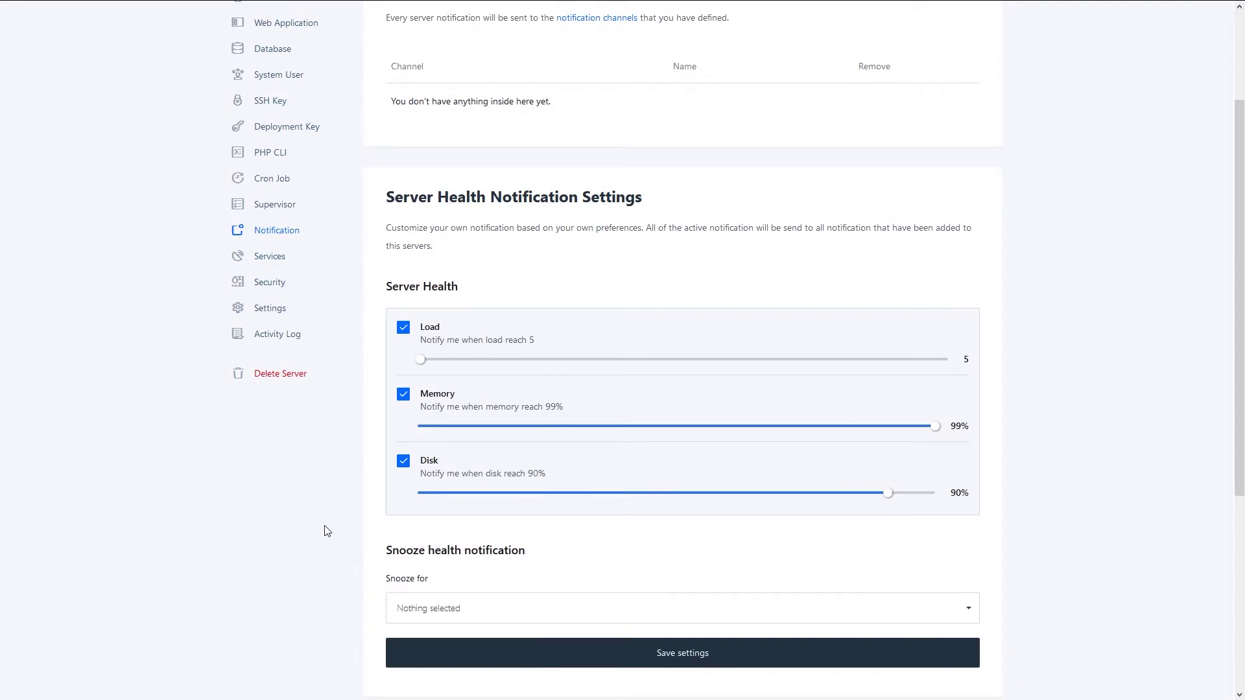
scroll(338, 519, "up", 2)
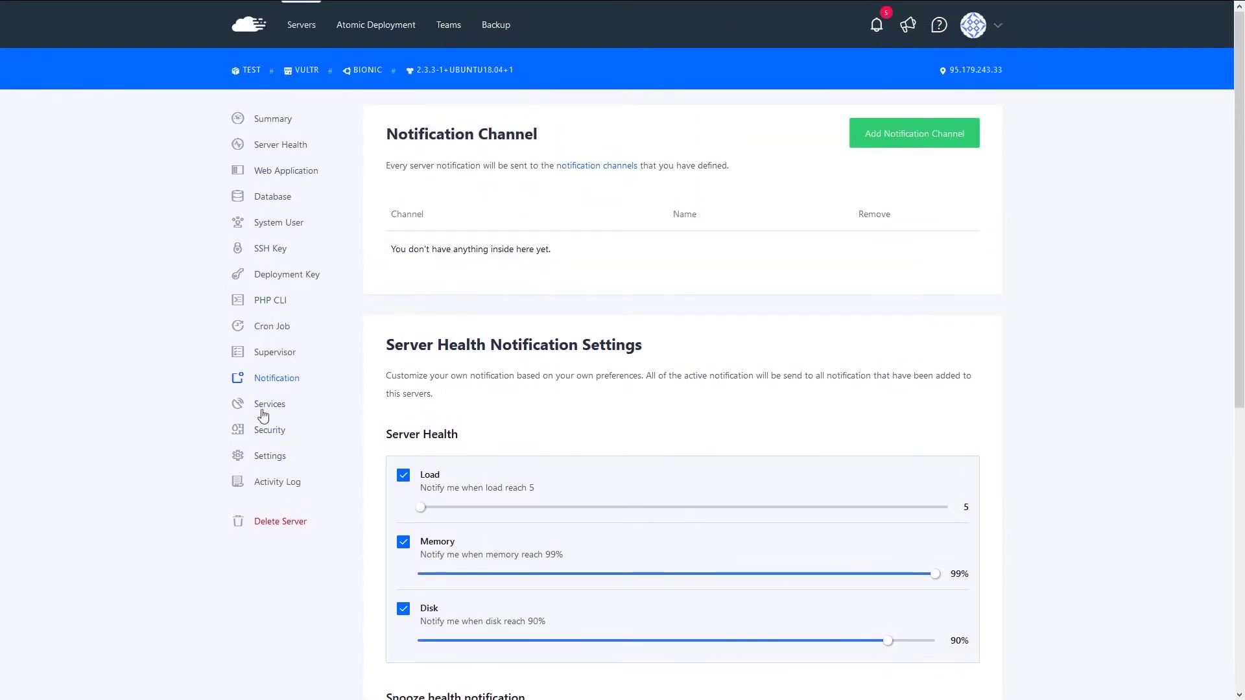
- Review the test server's services list, inspecting the Redis and NGINX action menus
left_click(269, 405)
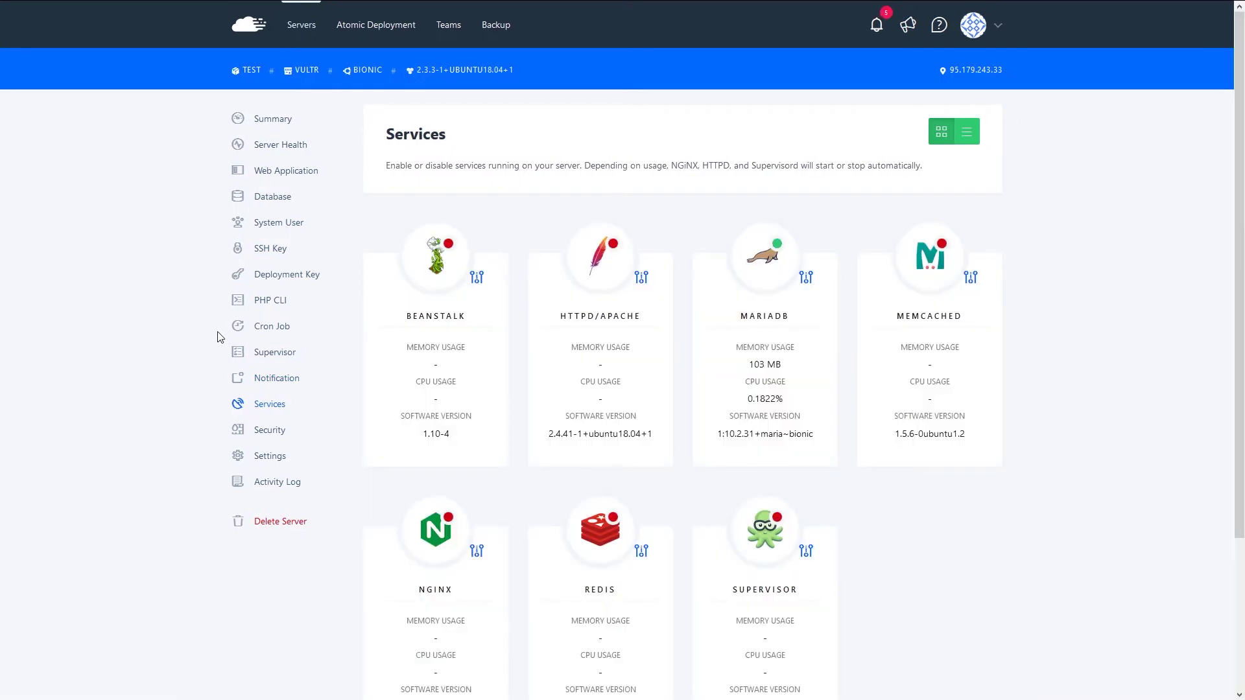
scroll(356, 223, "down", 1)
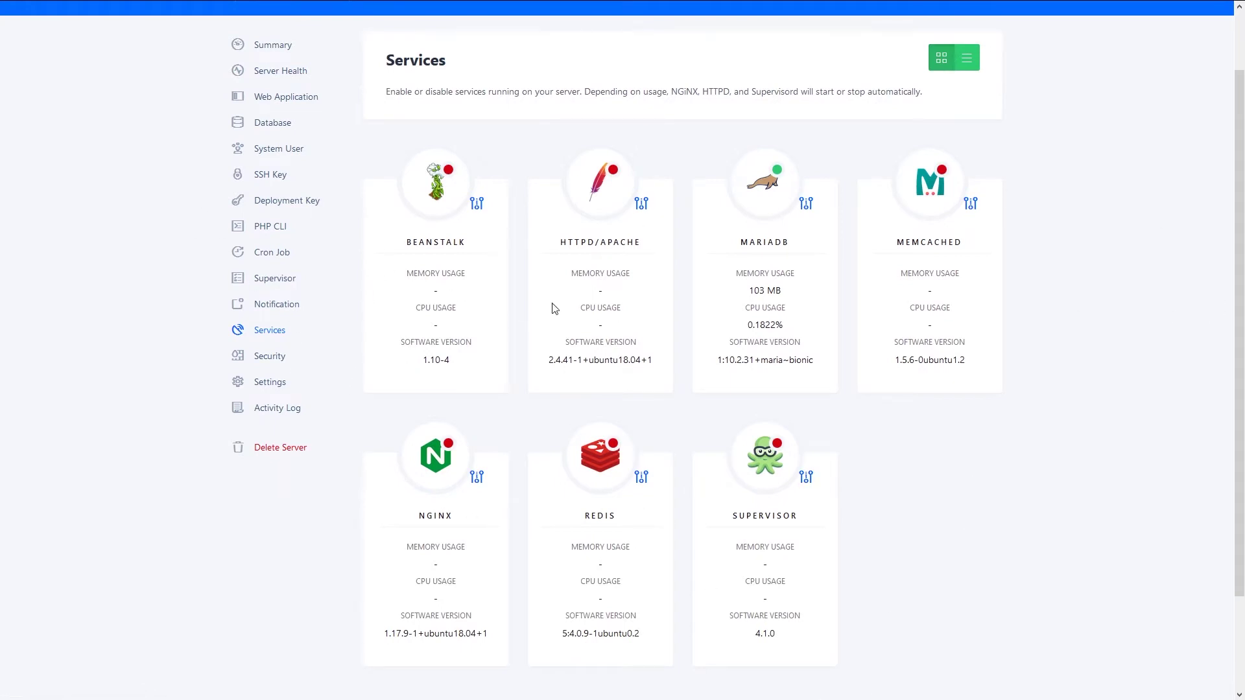
scroll(433, 497, "up", 1)
scroll(433, 497, "up", 1)
scroll(307, 347, "down", 3)
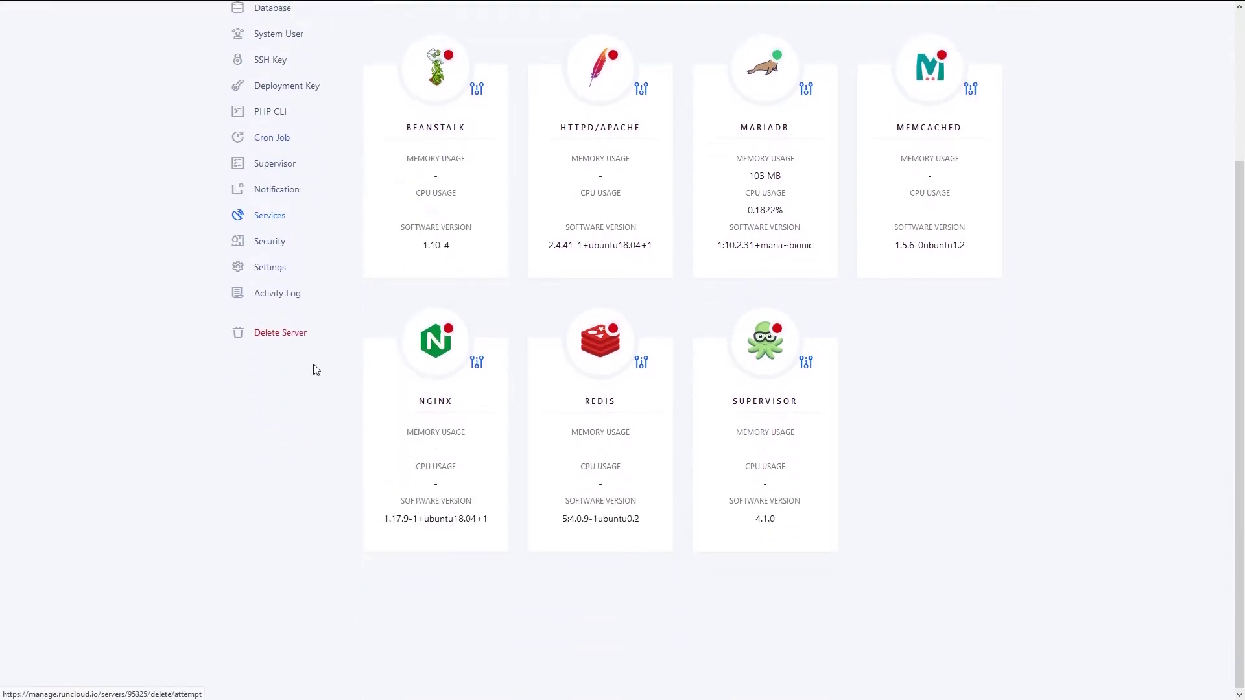
left_click(641, 361)
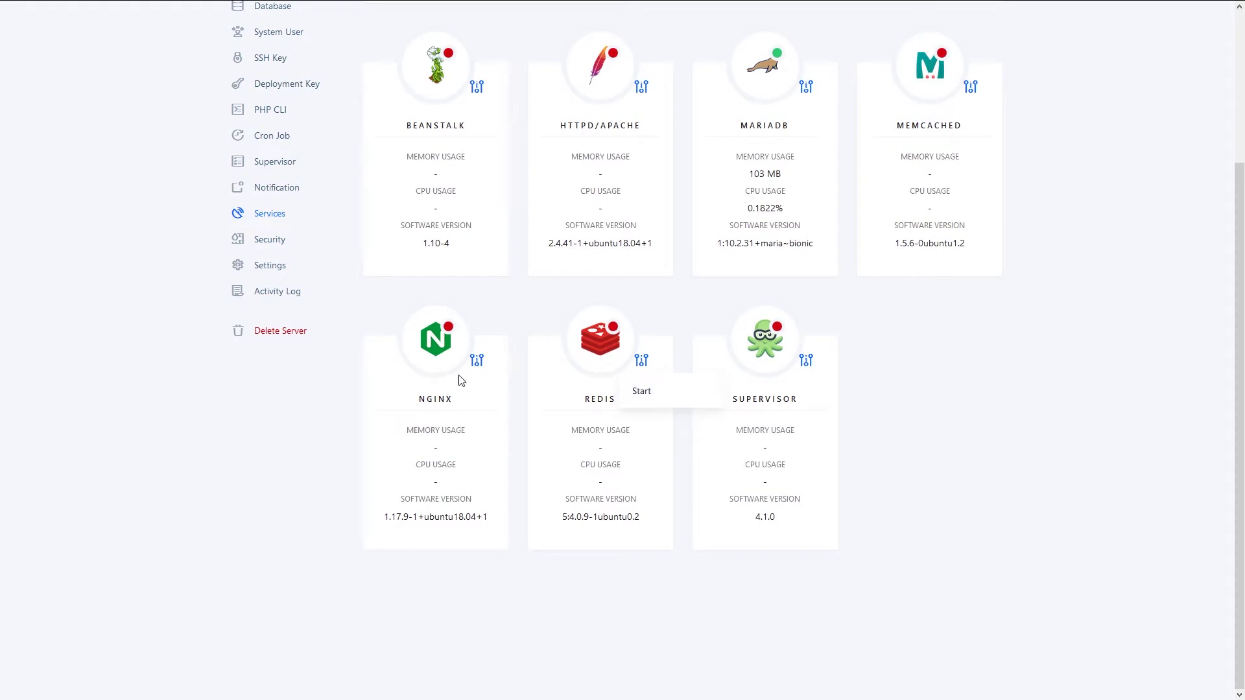
left_click(477, 362)
left_click(267, 437)
scroll(267, 437, "up", 3)
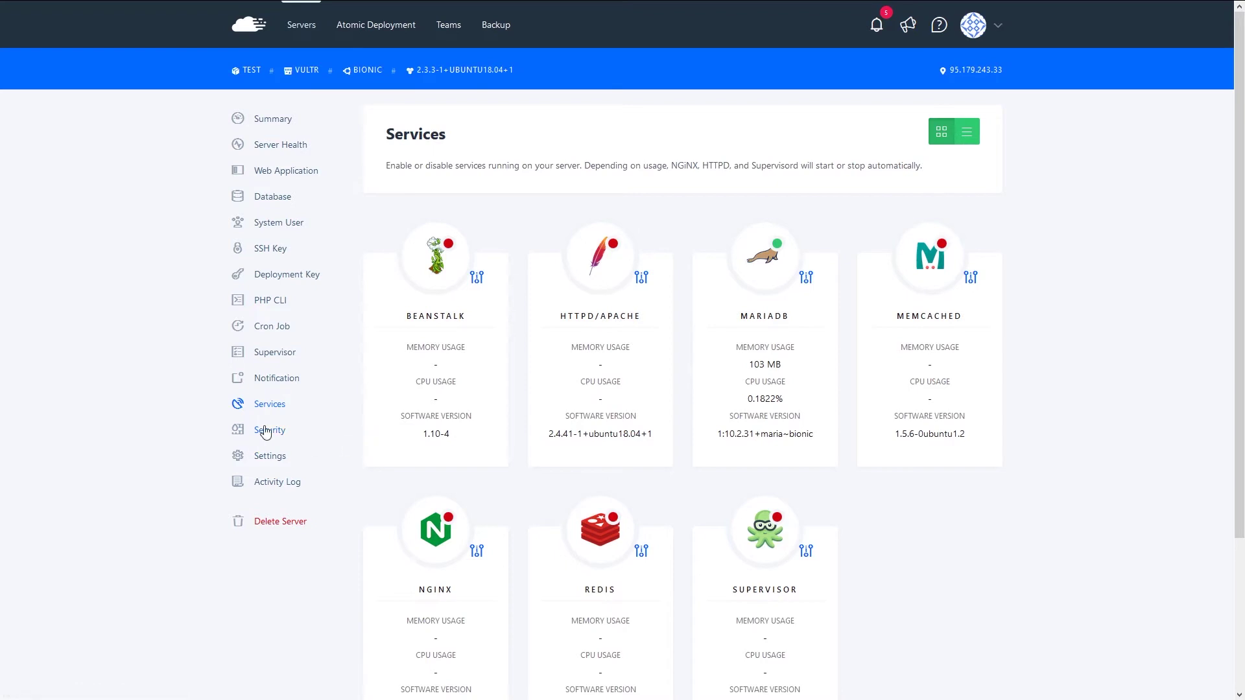
left_click(266, 432)
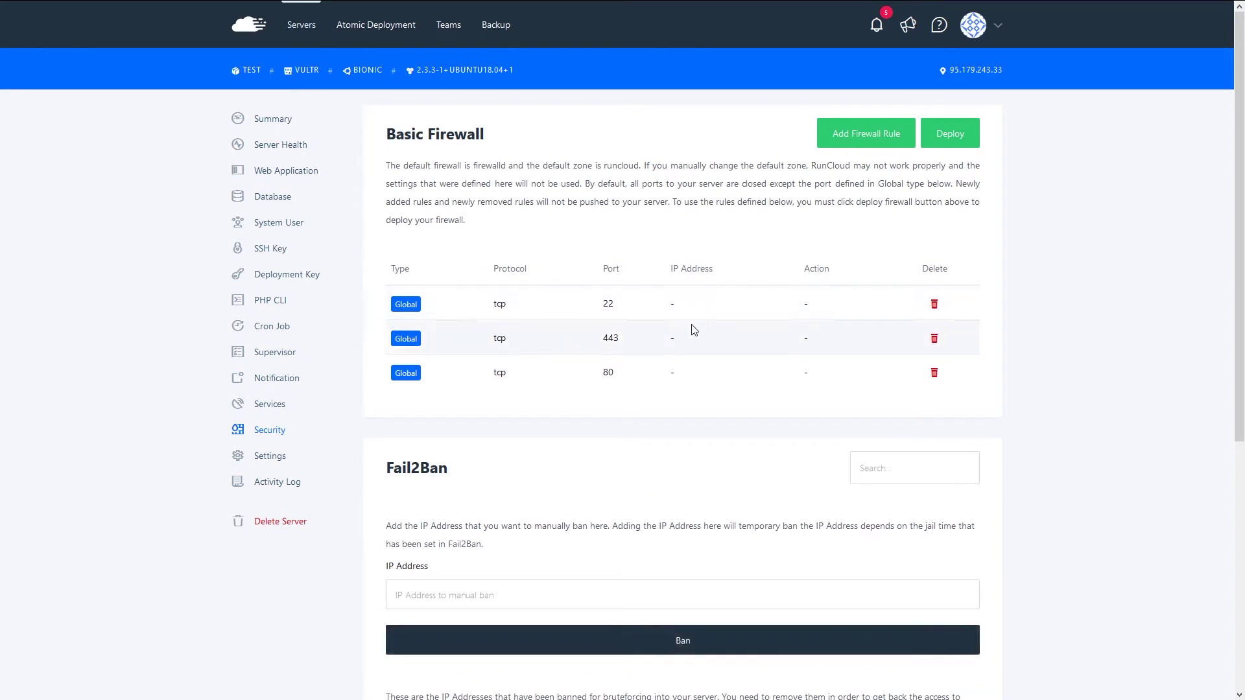
- Scroll through the test server's Basic Firewall port rules and Fail2Ban banned IP list
scroll(454, 305, "down", 2)
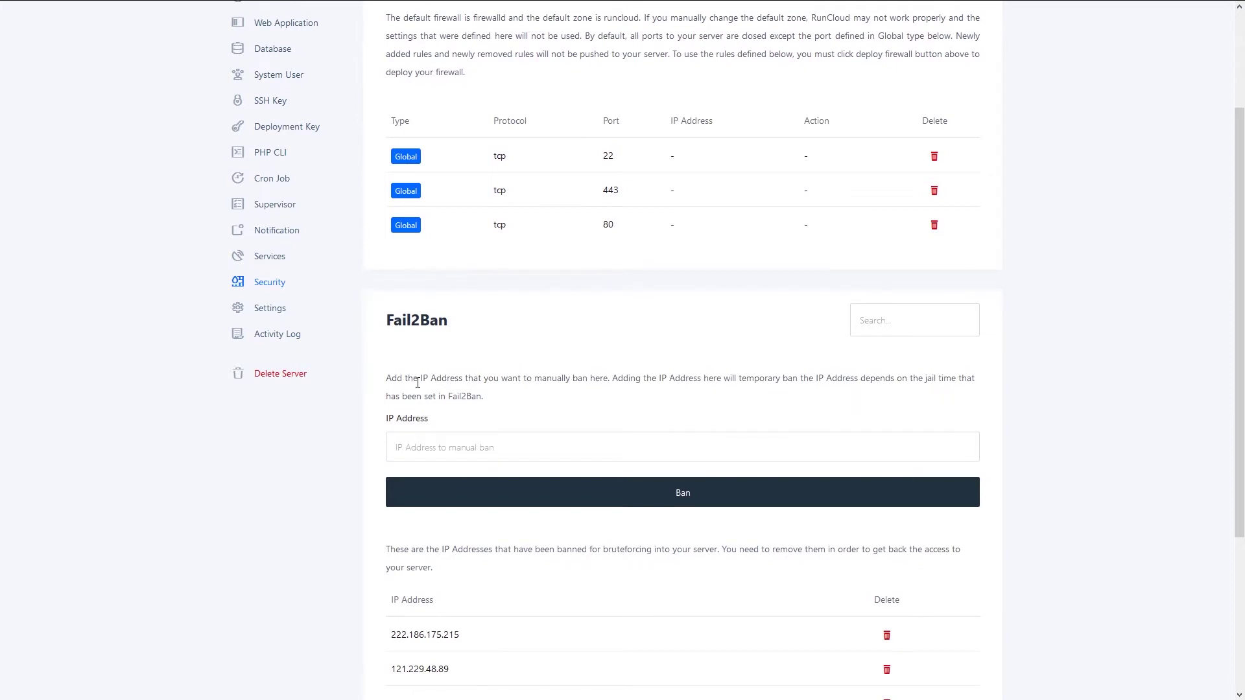
scroll(334, 517, "down", 3)
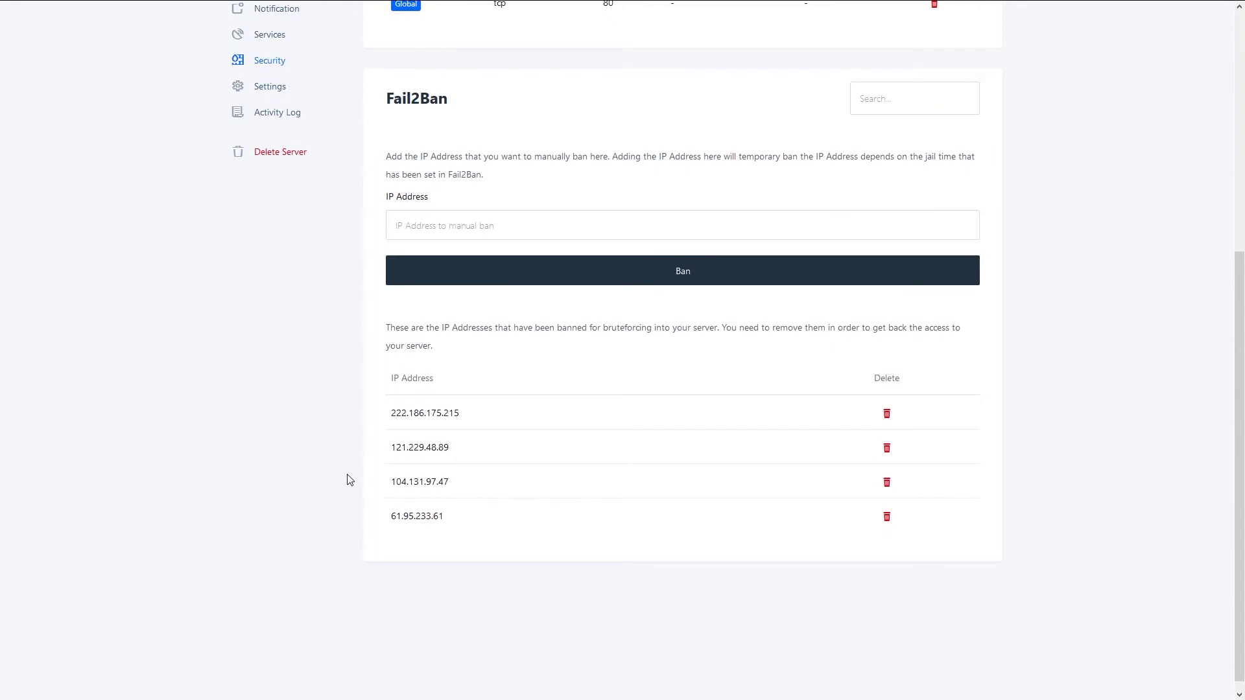
scroll(353, 478, "up", 5)
scroll(344, 506, "down", 2)
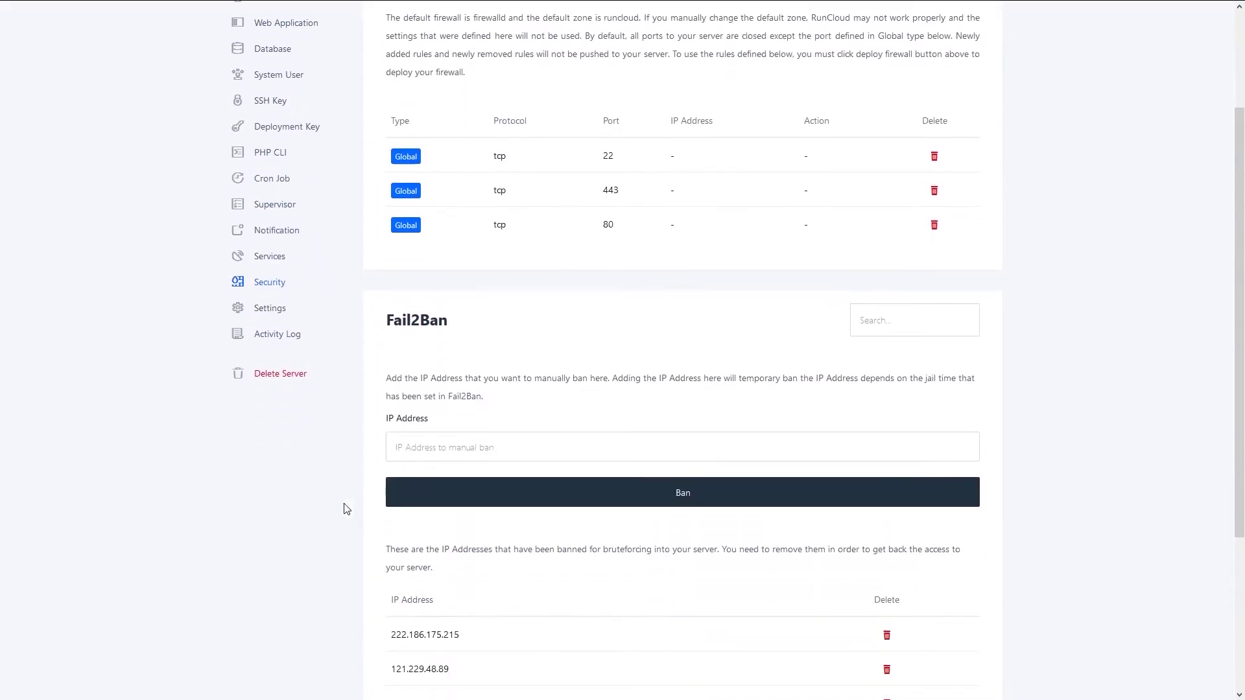
scroll(214, 431, "up", 2)
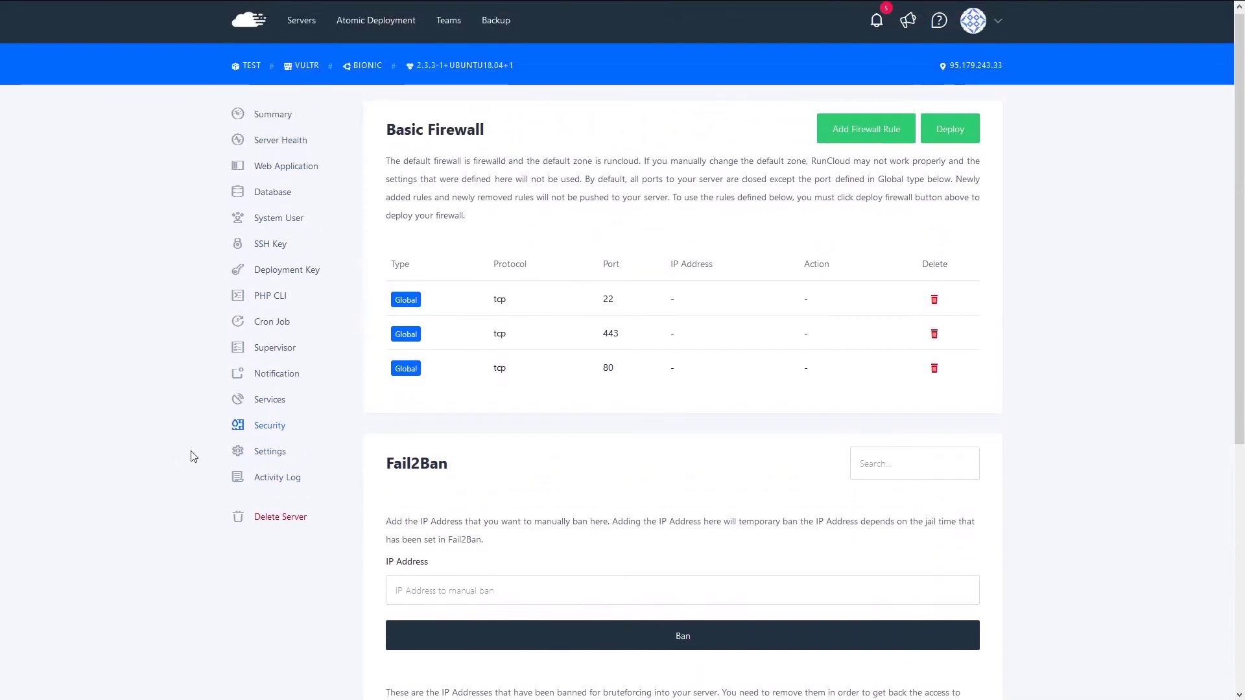
scroll(183, 410, "down", 1)
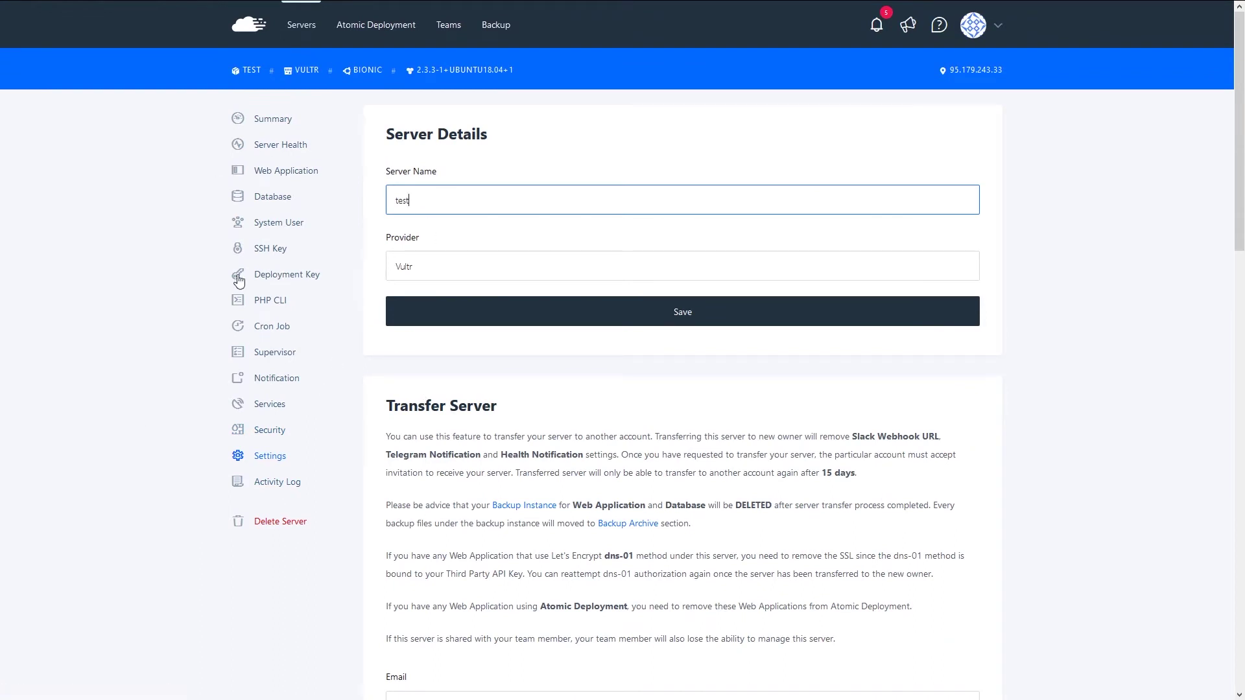
scroll(239, 280, "down", 1)
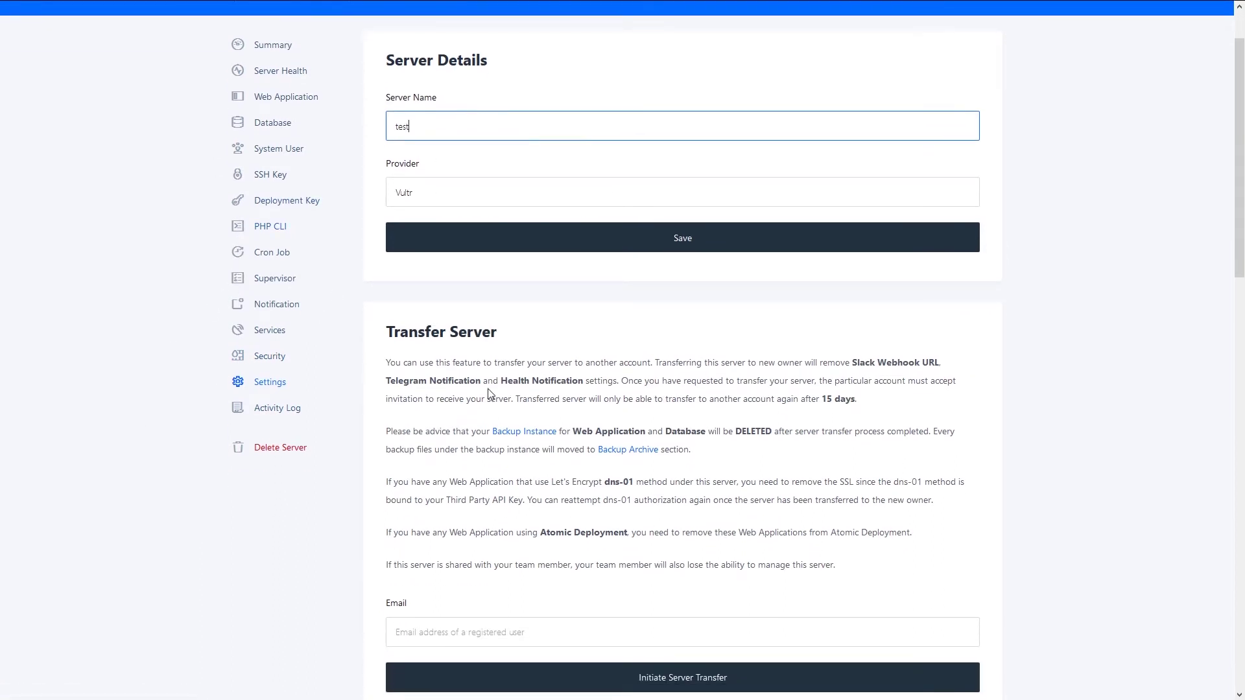
scroll(742, 473, "down", 4)
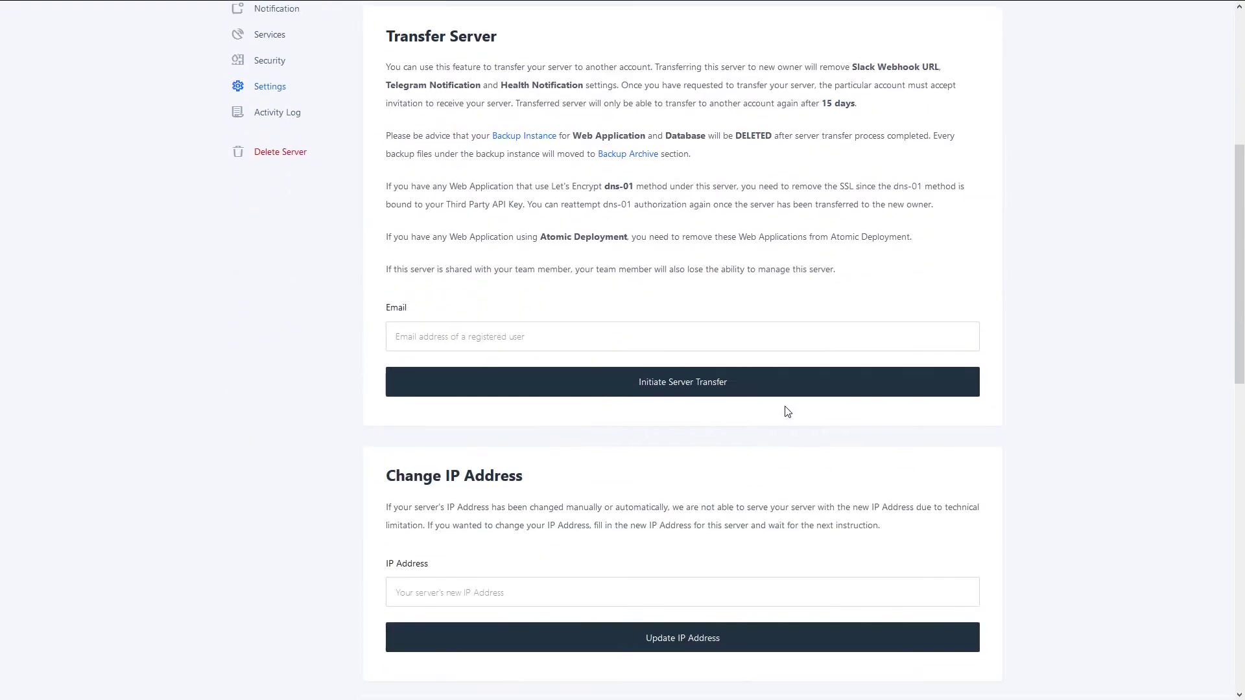
scroll(200, 311, "down", 5)
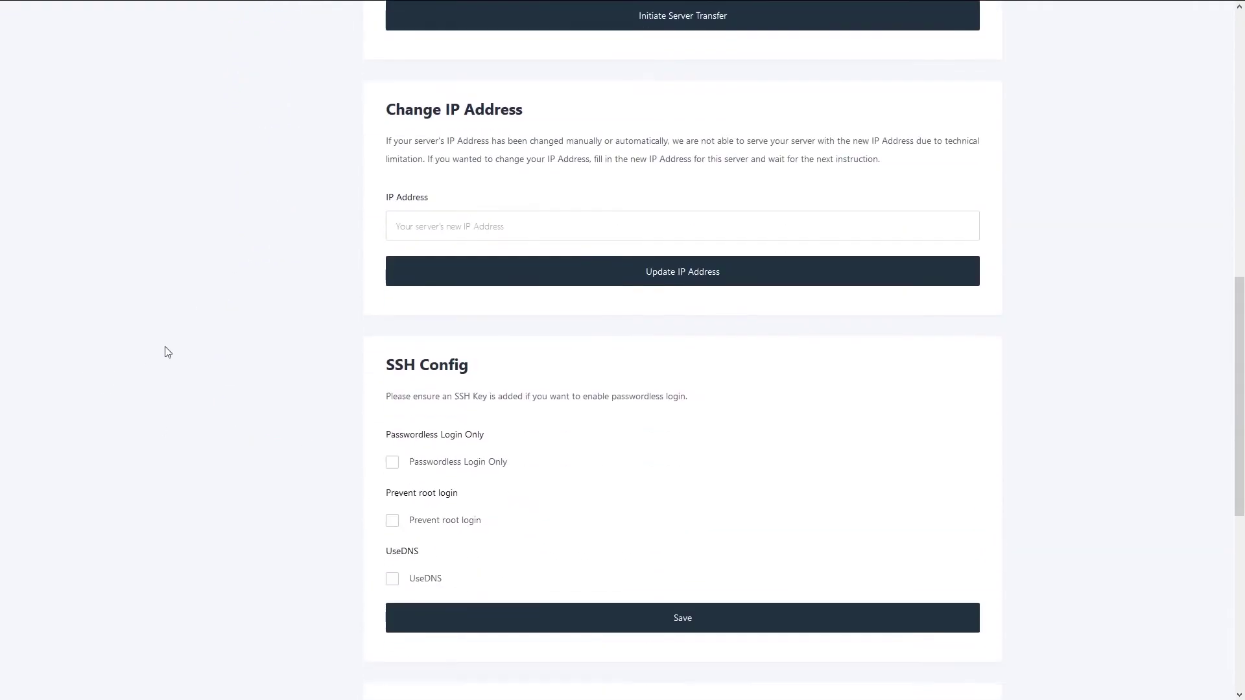
left_click(444, 219)
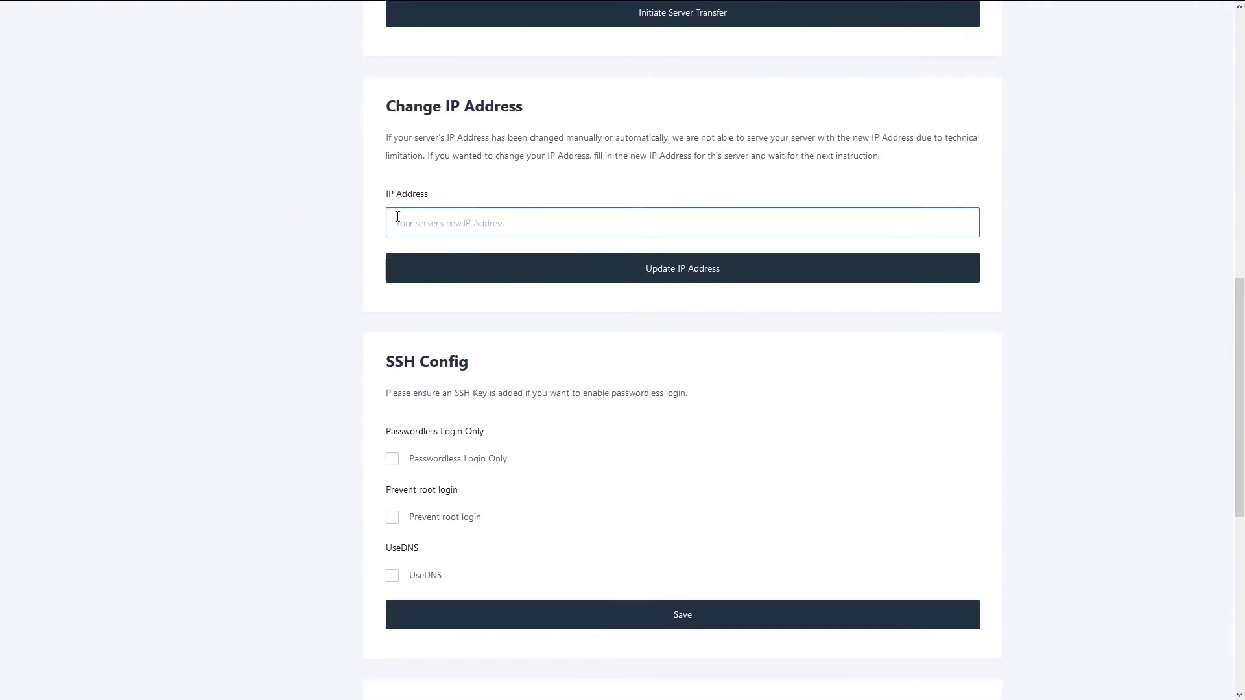
left_click(406, 242)
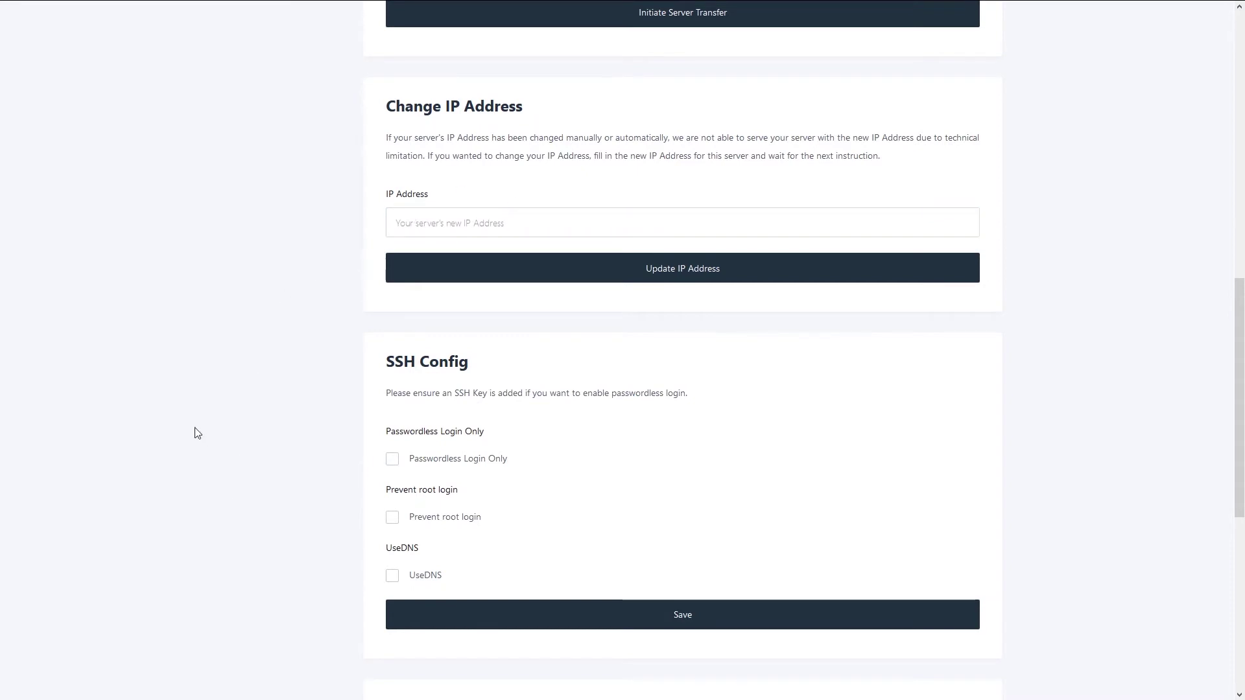
scroll(224, 344, "down", 2)
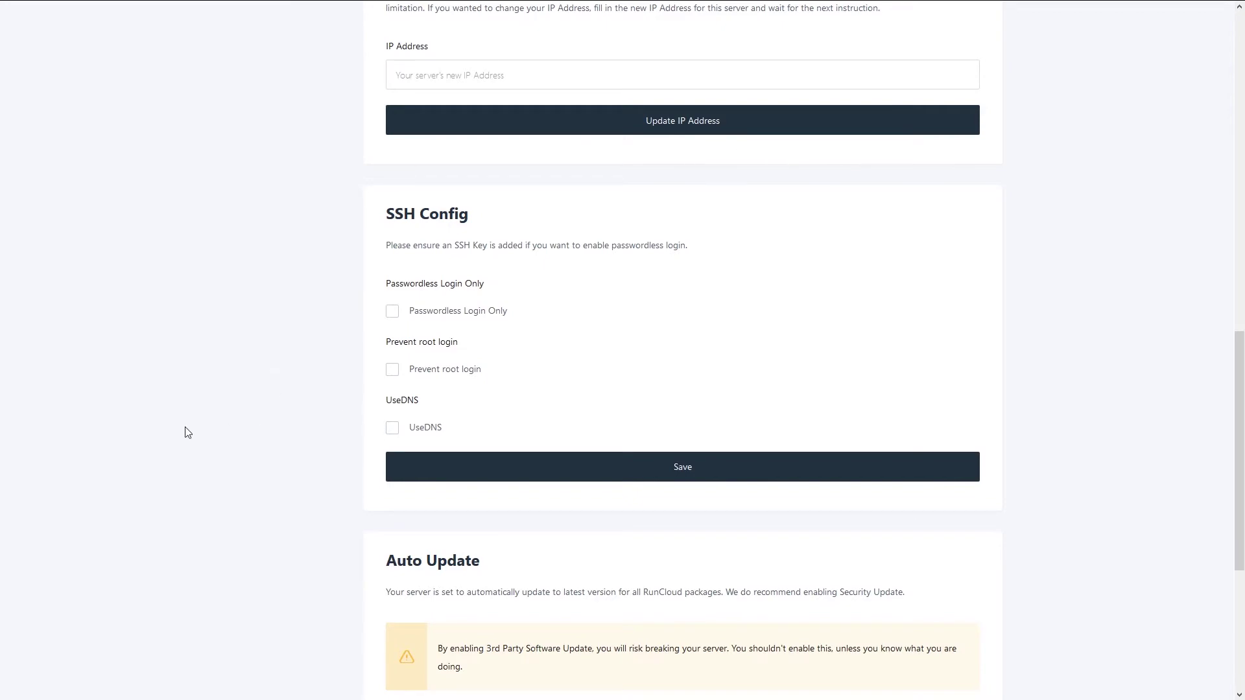
scroll(192, 411, "down", 4)
scroll(214, 447, "up", 9)
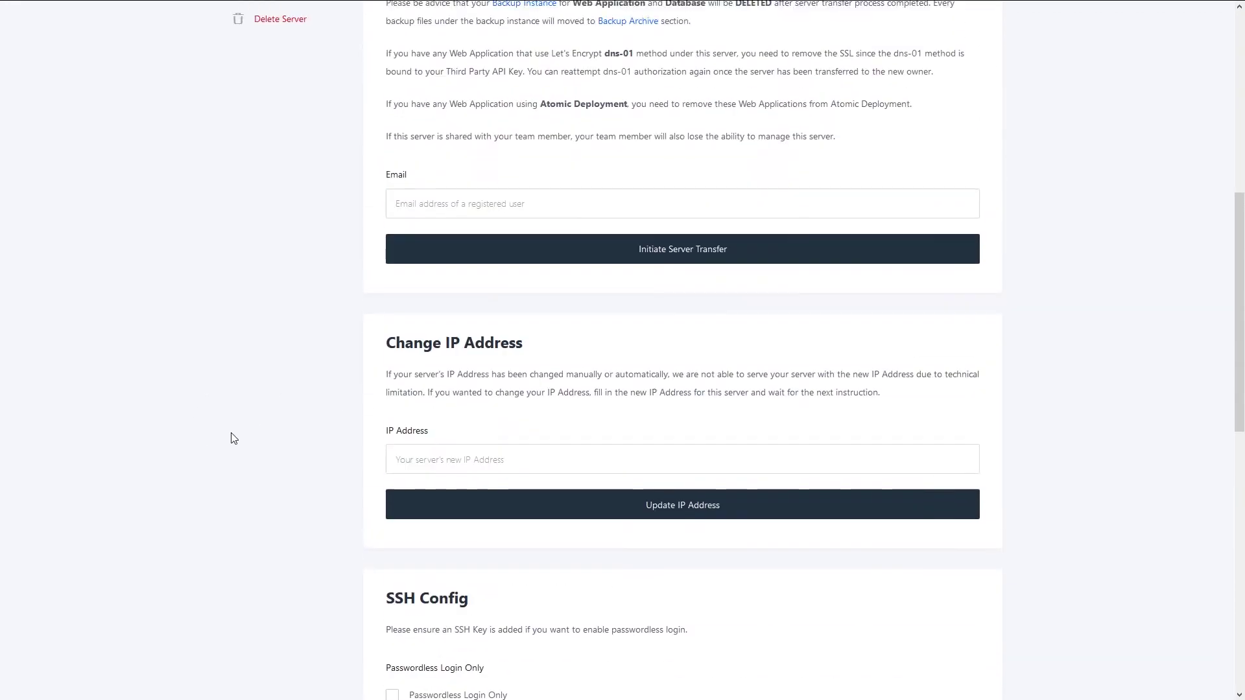
scroll(236, 429, "up", 8)
scroll(258, 417, "down", 15)
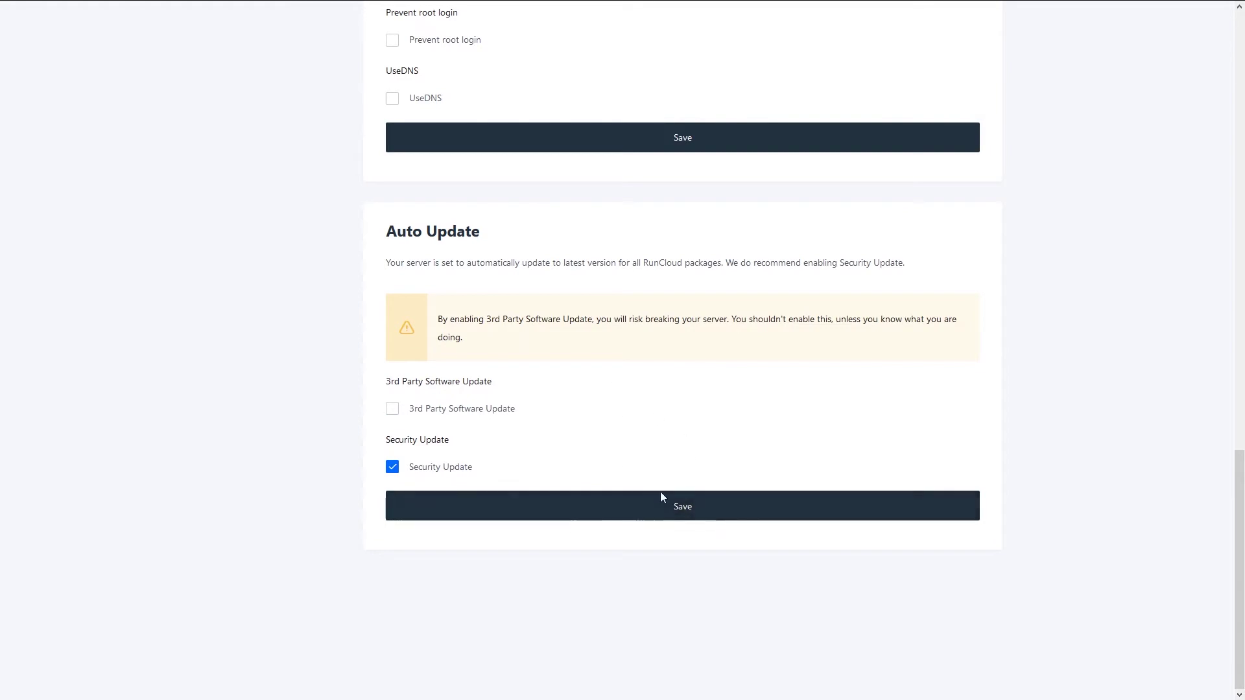
scroll(190, 474, "up", 8)
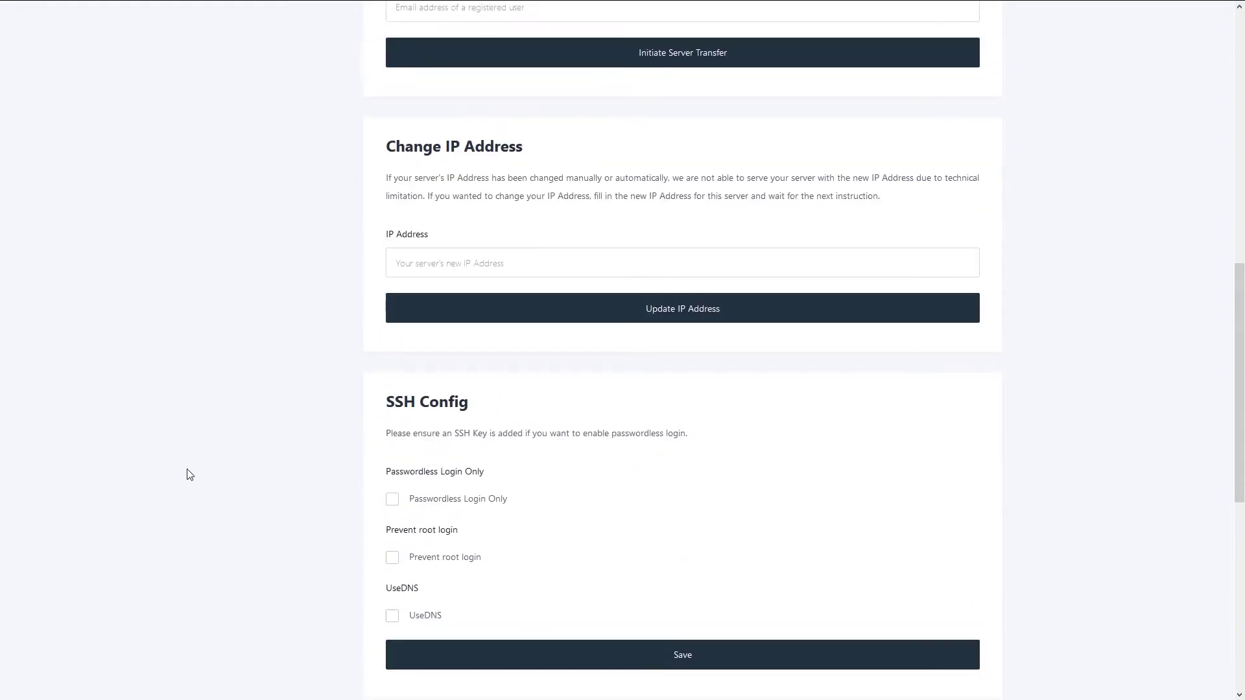
scroll(189, 475, "down", 5)
scroll(189, 477, "up", 15)
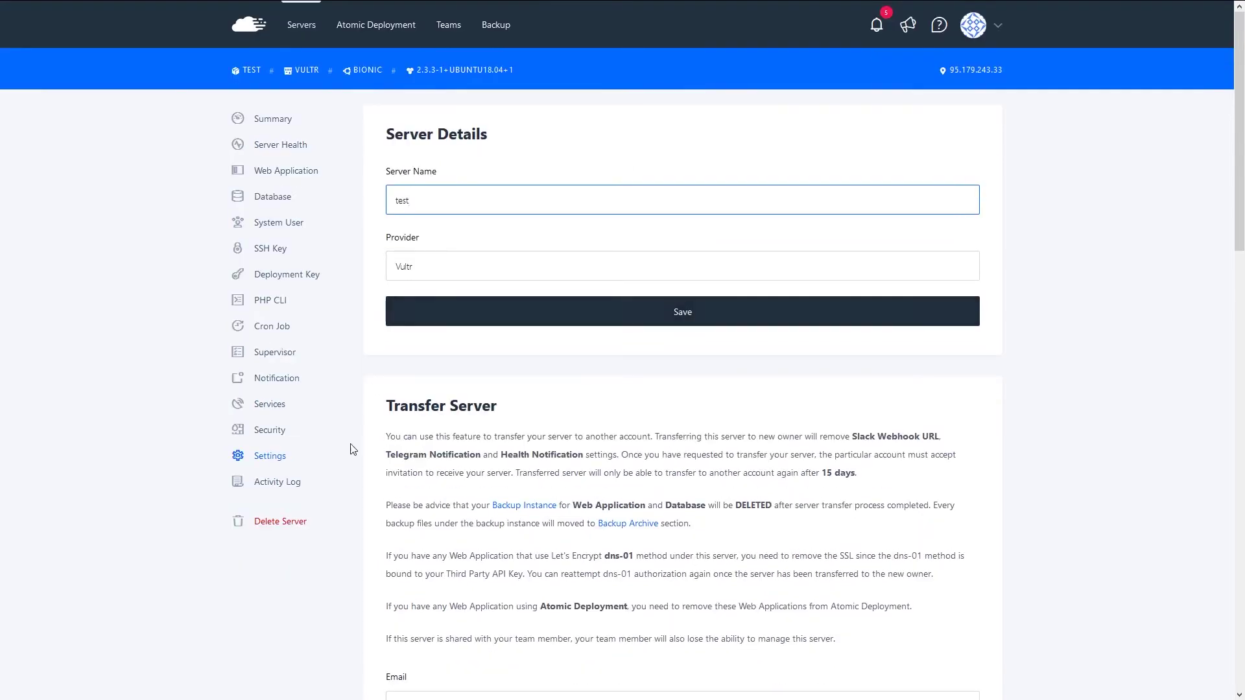
- Check the Activity Log and Delete Server pages, then open the server's empty web application list
left_click(292, 491)
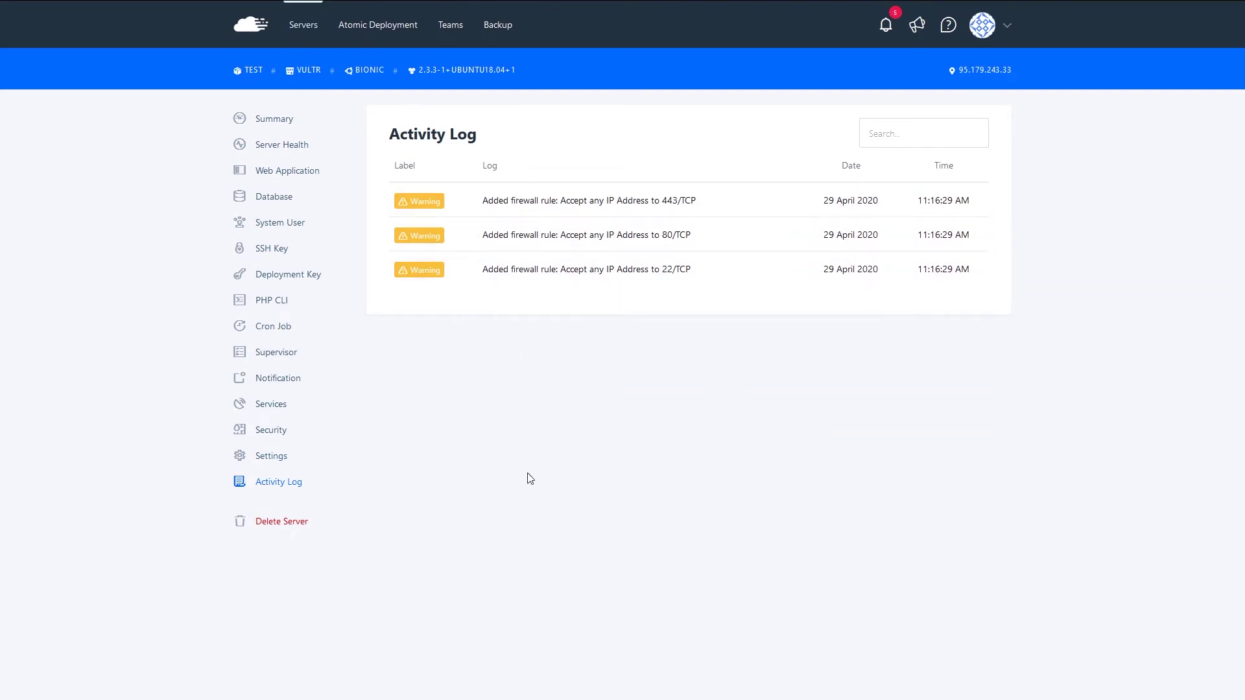
left_click(289, 526)
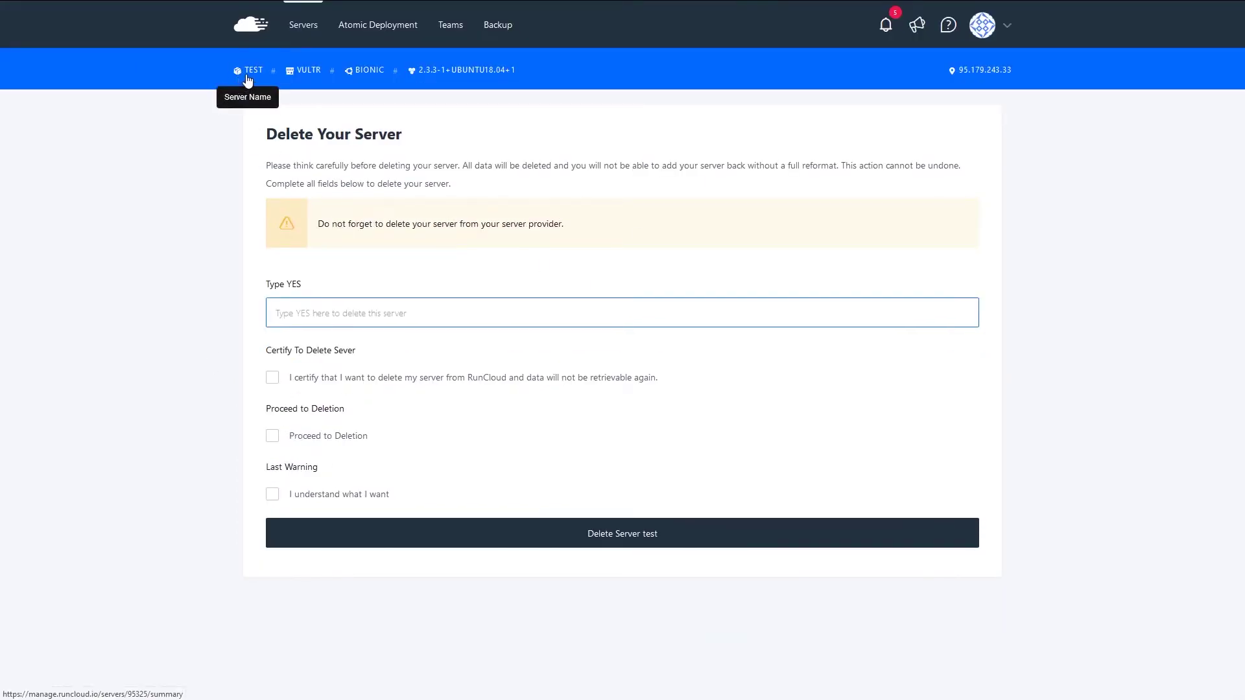
left_click(247, 77)
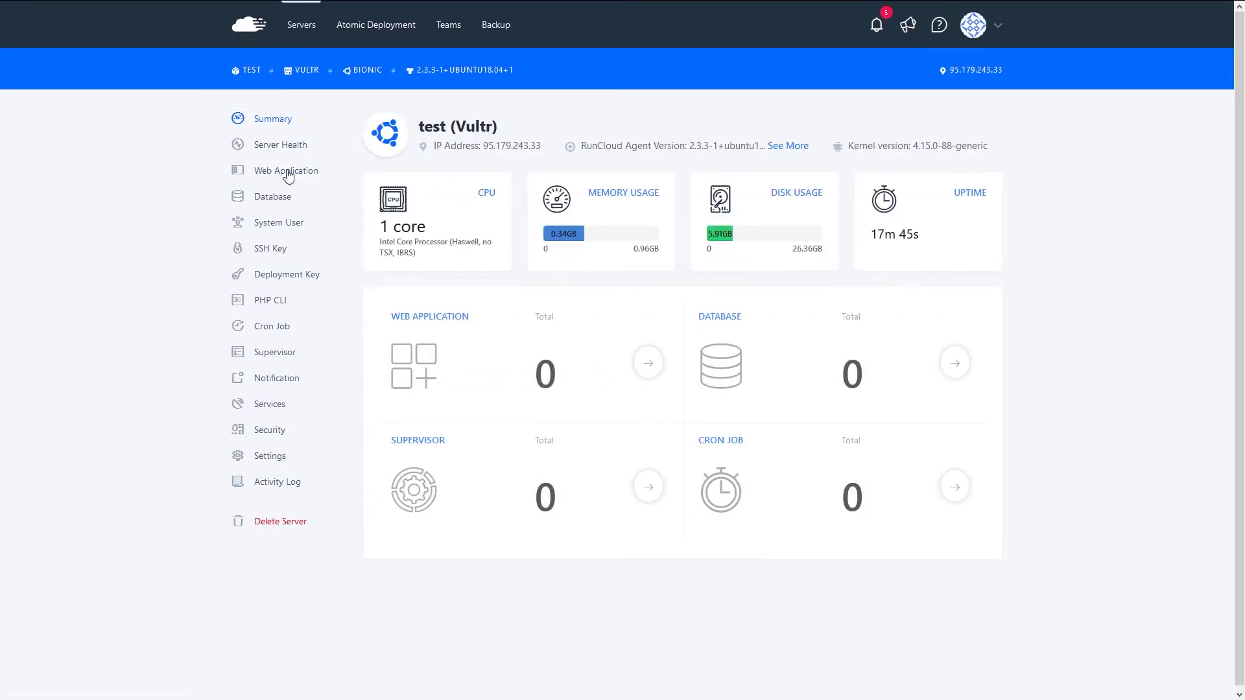
left_click(287, 171)
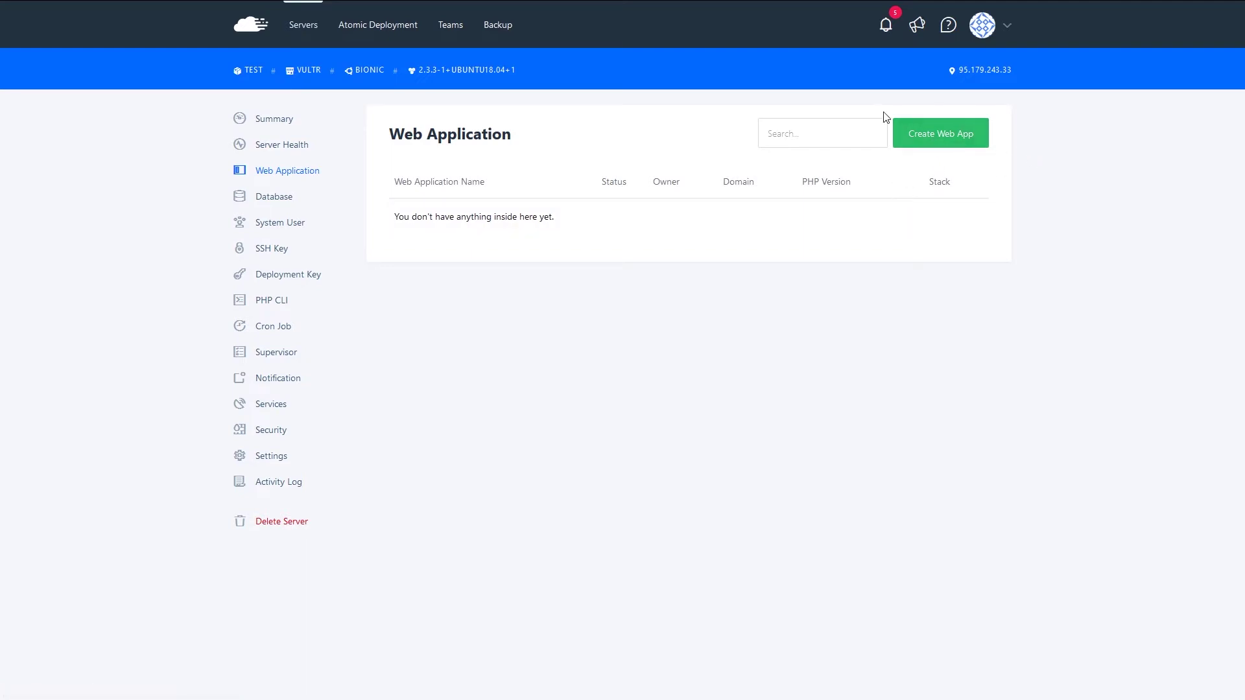
left_click(938, 136)
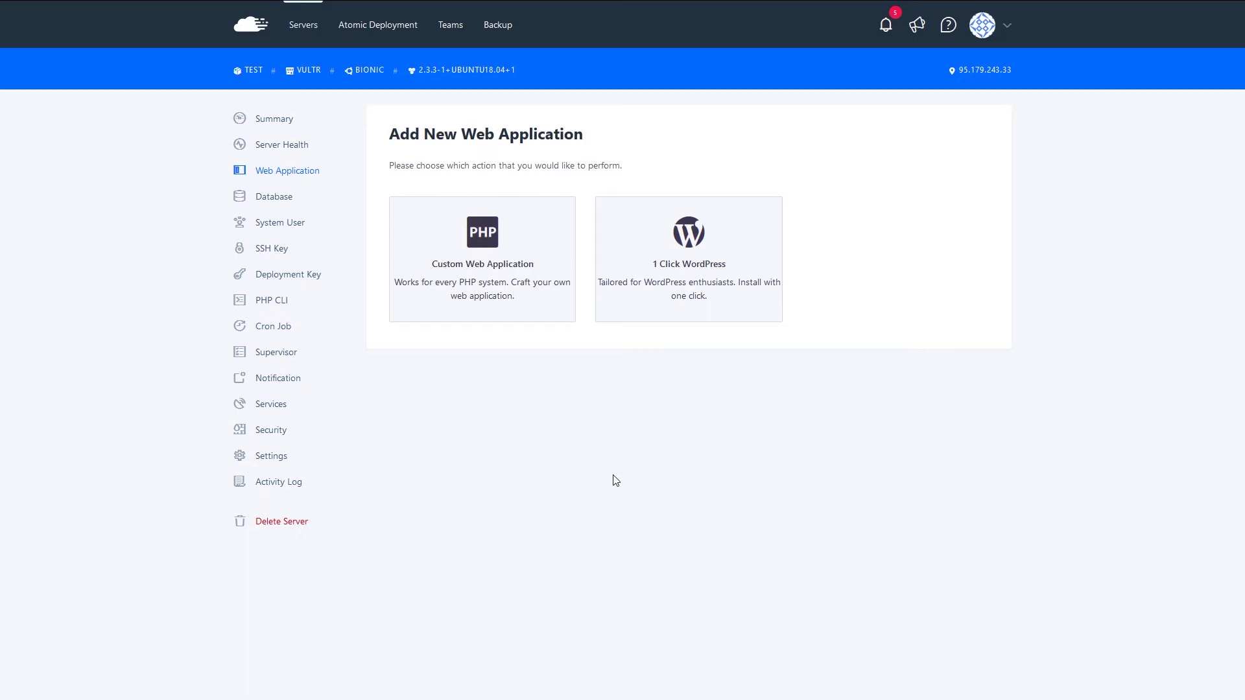
- Choose 1 Click WordPress on the free RunCloud domain with subdomain app-davis
left_click(675, 278)
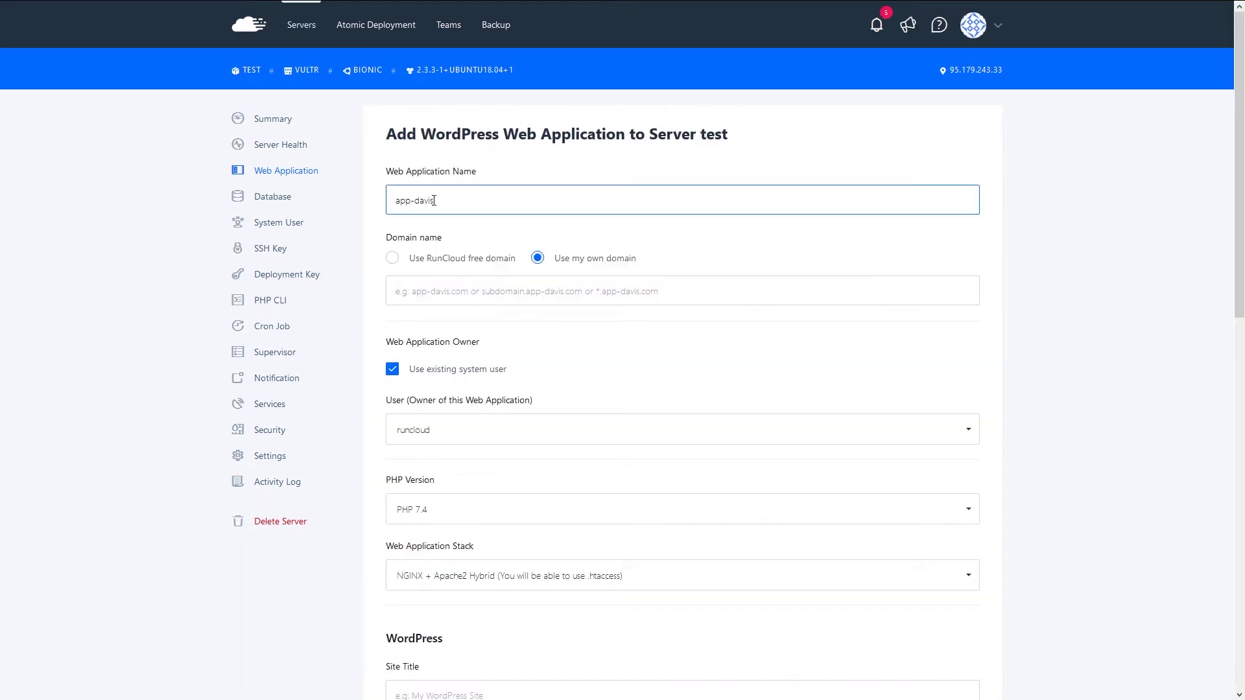
left_click(440, 287)
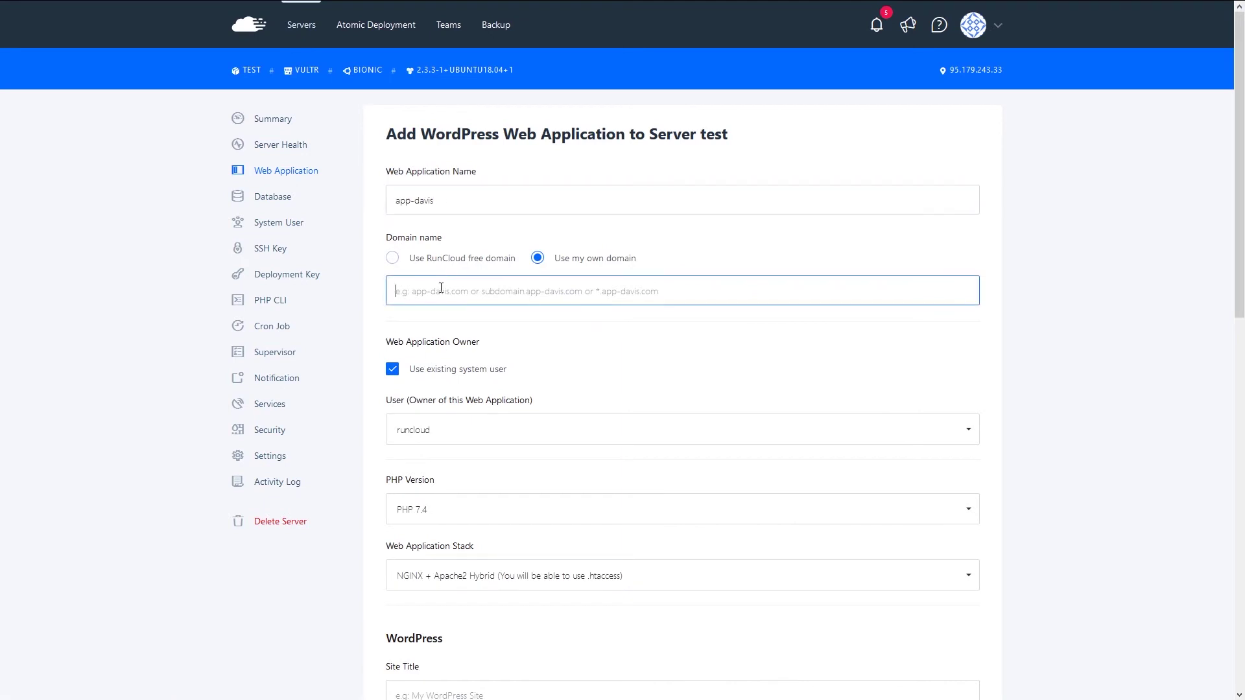
left_click(393, 258)
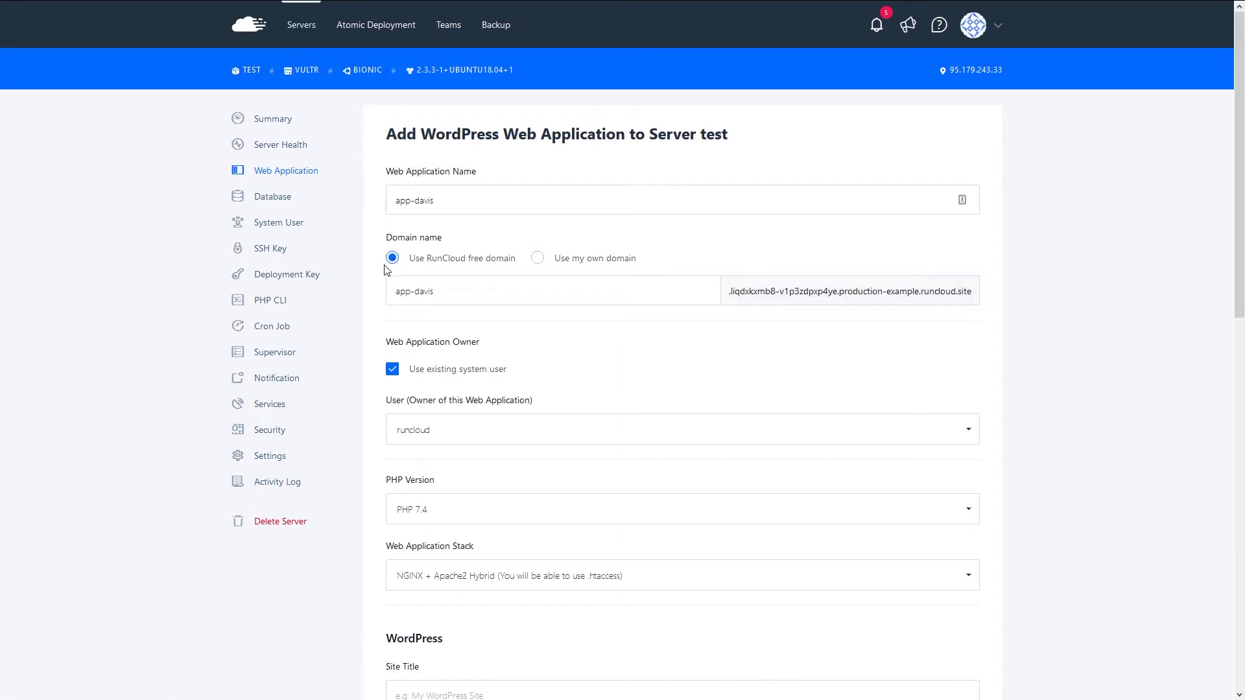
left_click(436, 291)
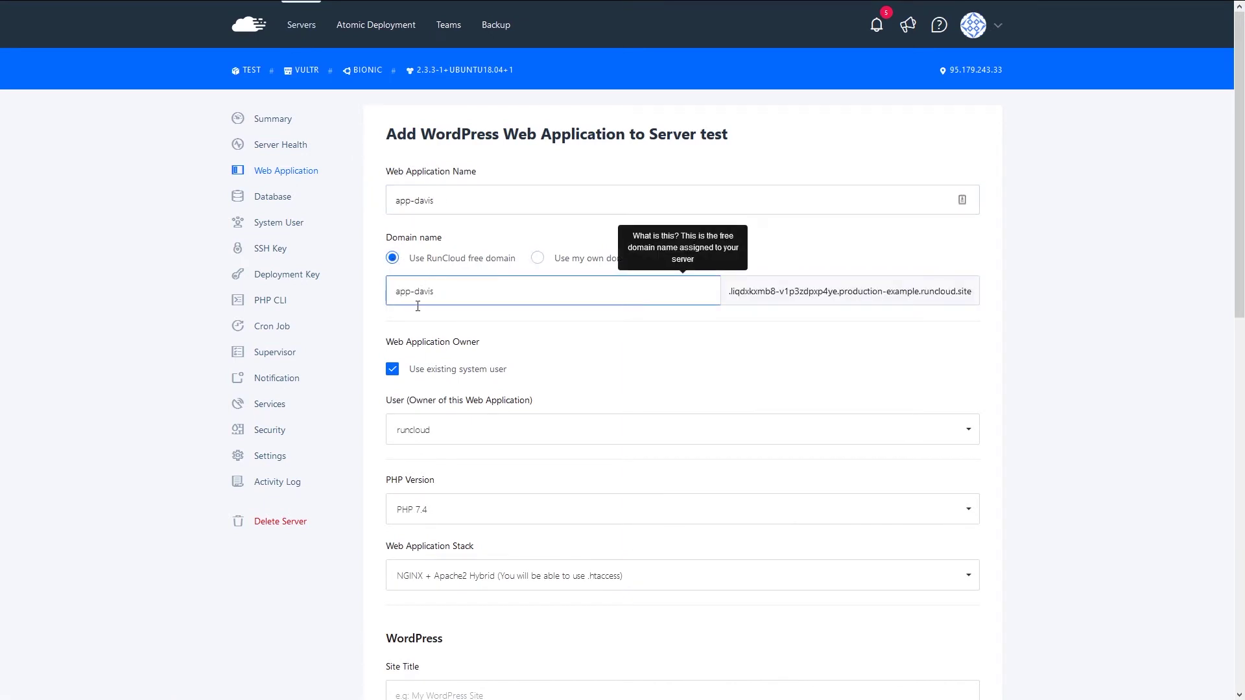
left_click(717, 318)
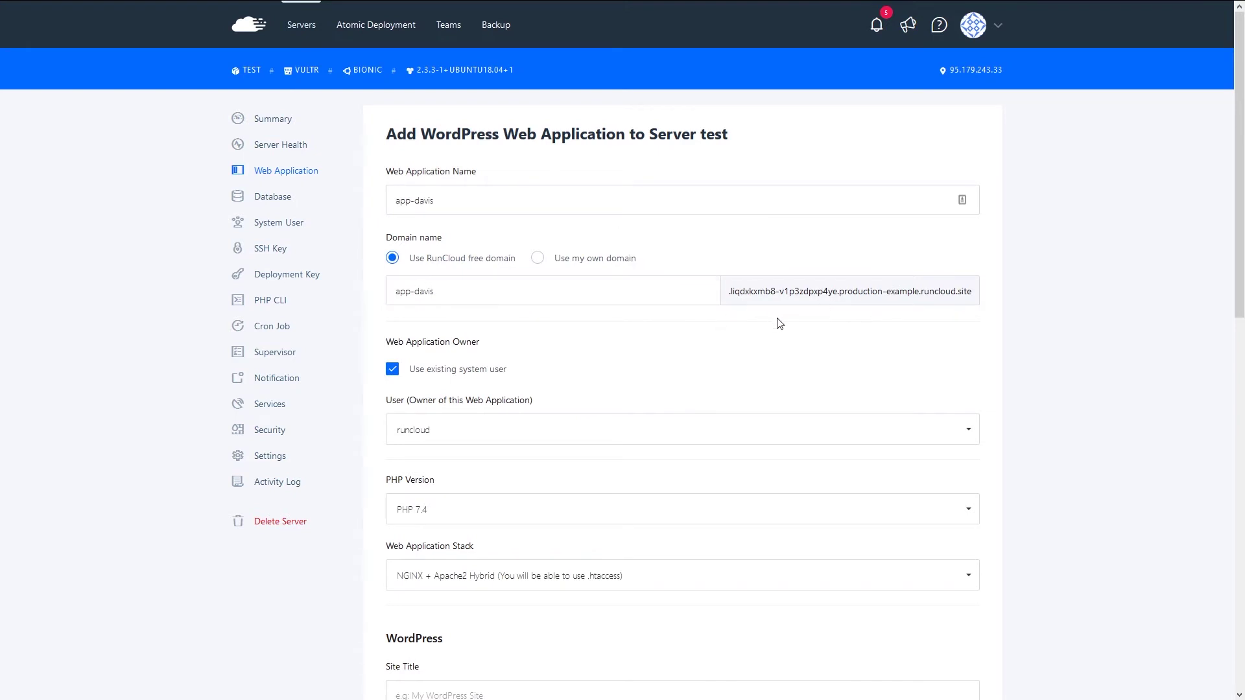
mouse_move(966, 294)
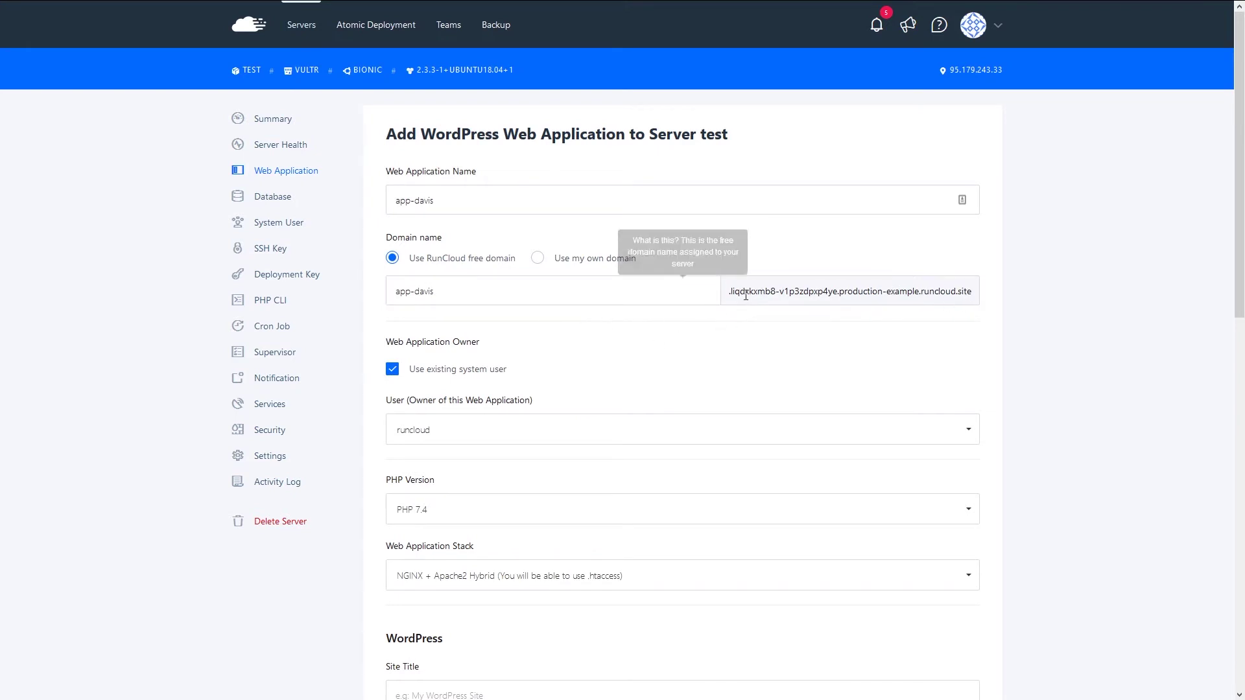
left_click(712, 296)
left_click(770, 294)
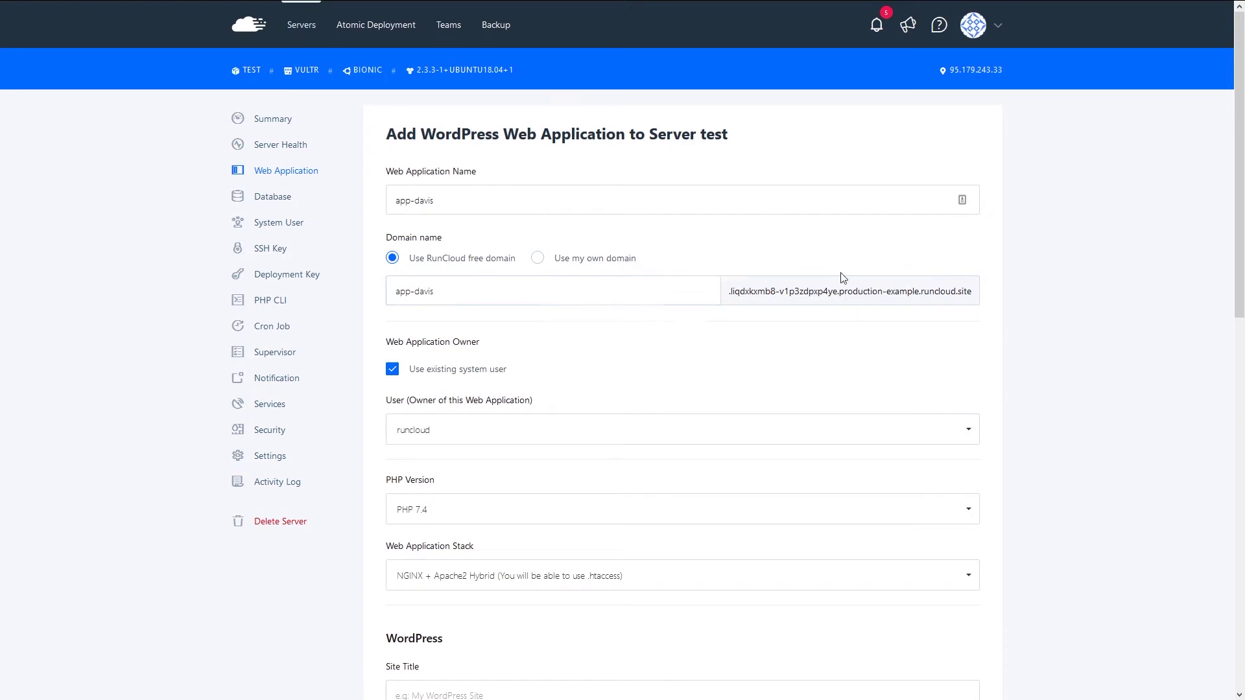
- Set the stack to Native NGINX, keeping PHP 7.4 and owner runcloud
scroll(568, 410, "down", 1)
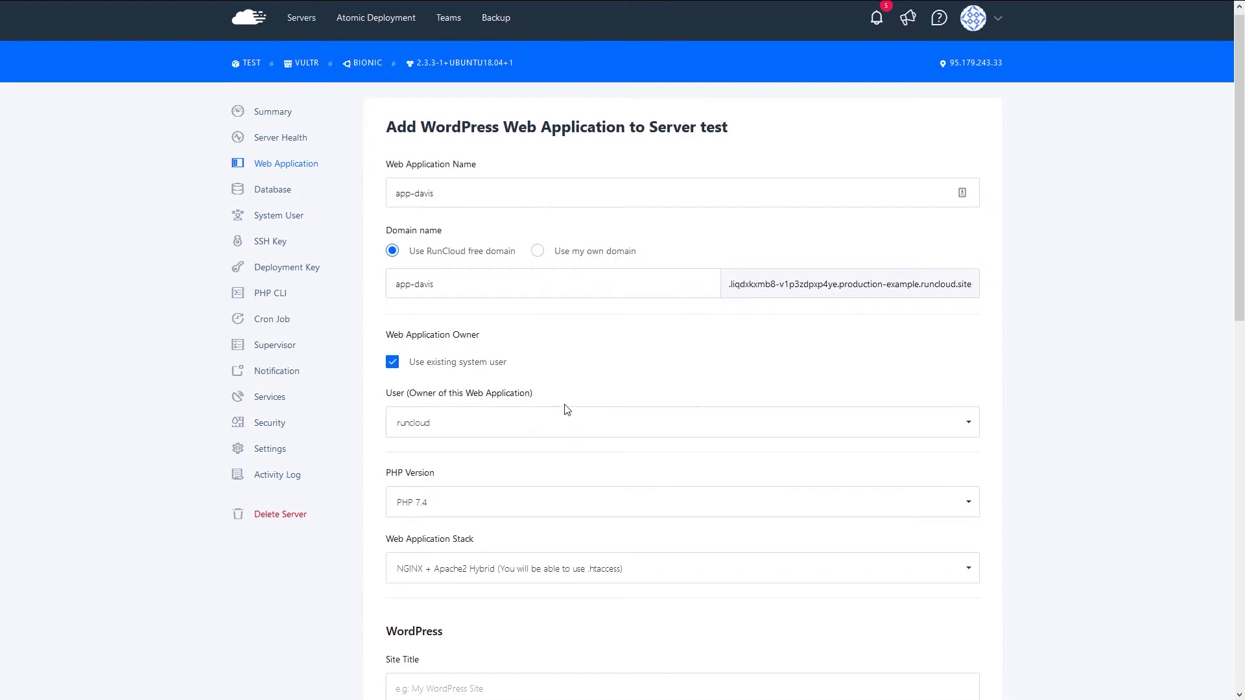
scroll(567, 410, "down", 3)
left_click(488, 432)
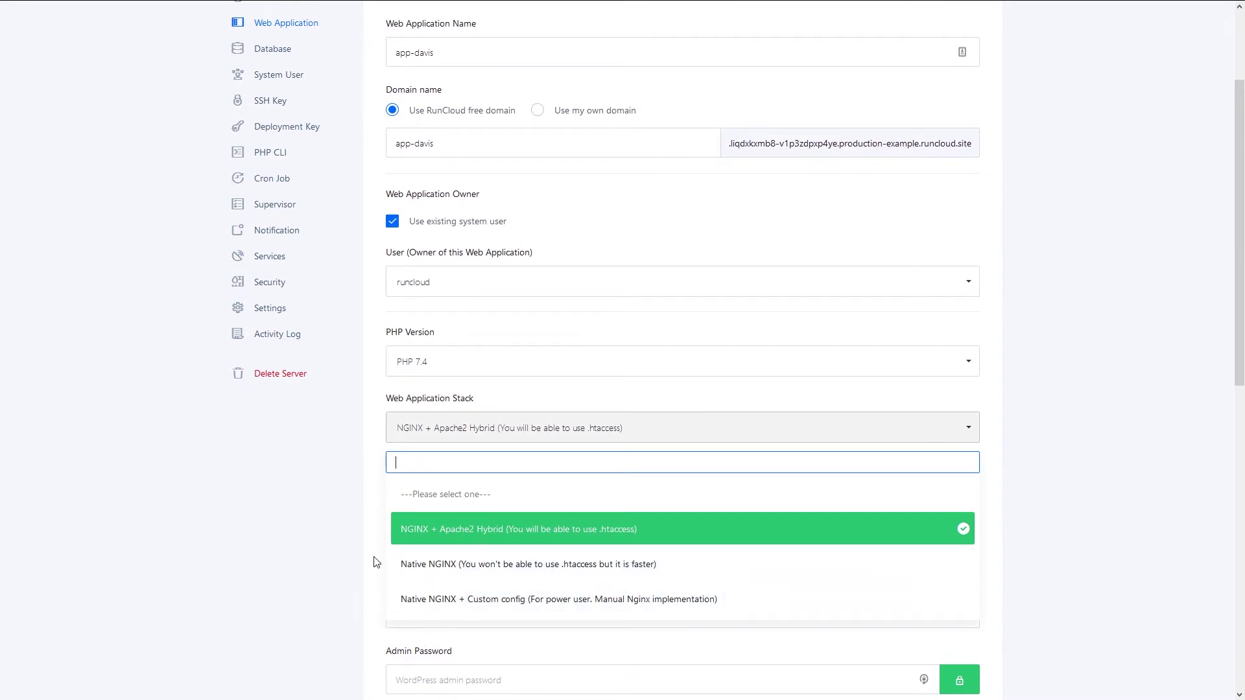
left_click(470, 563)
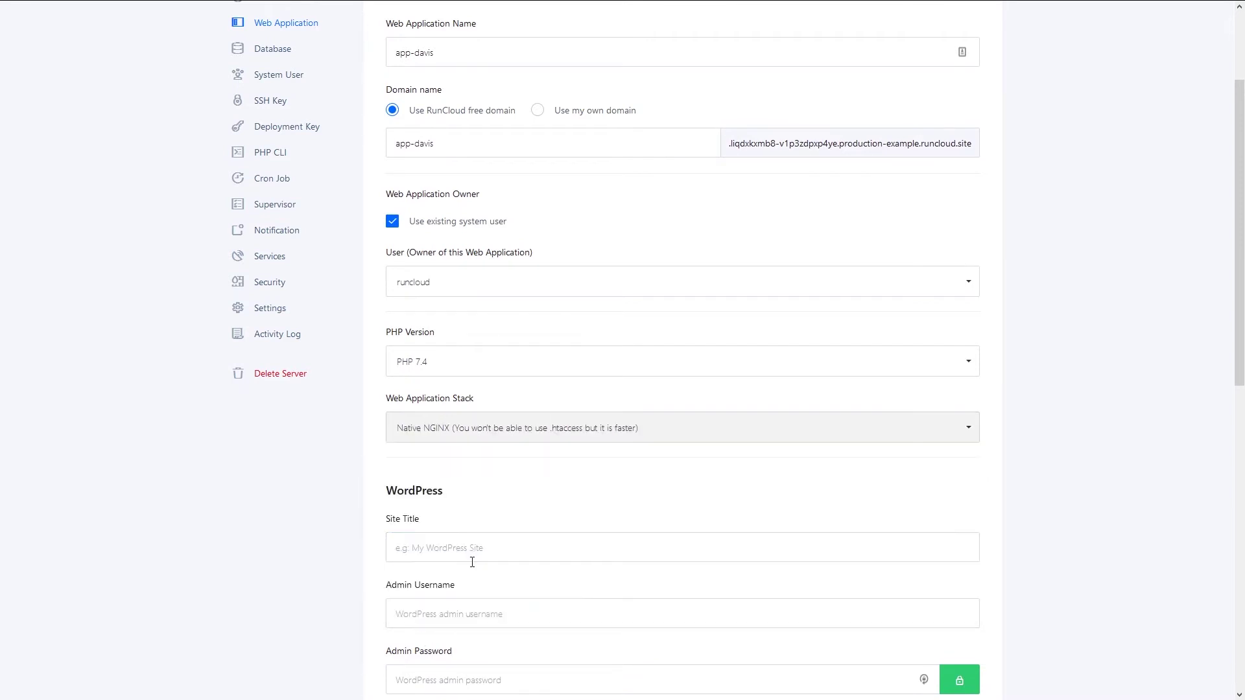
left_click(493, 362)
left_click(470, 364)
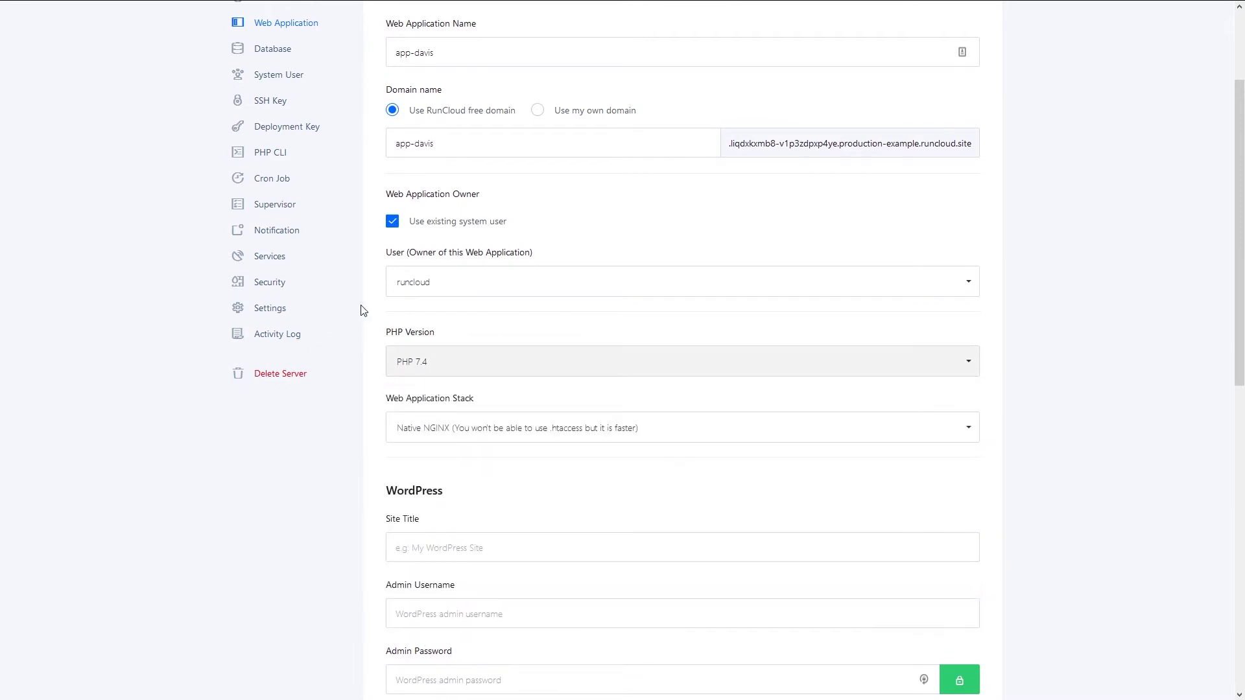
left_click(456, 285)
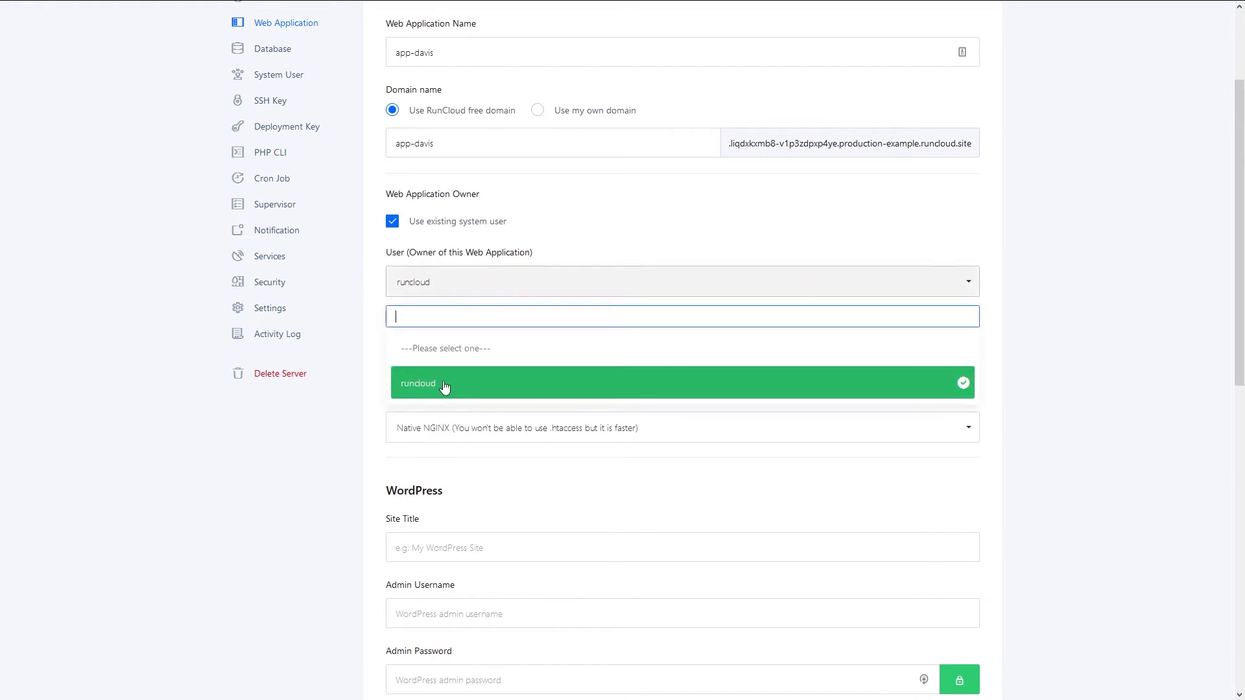
left_click(281, 537)
scroll(419, 327, "down", 3)
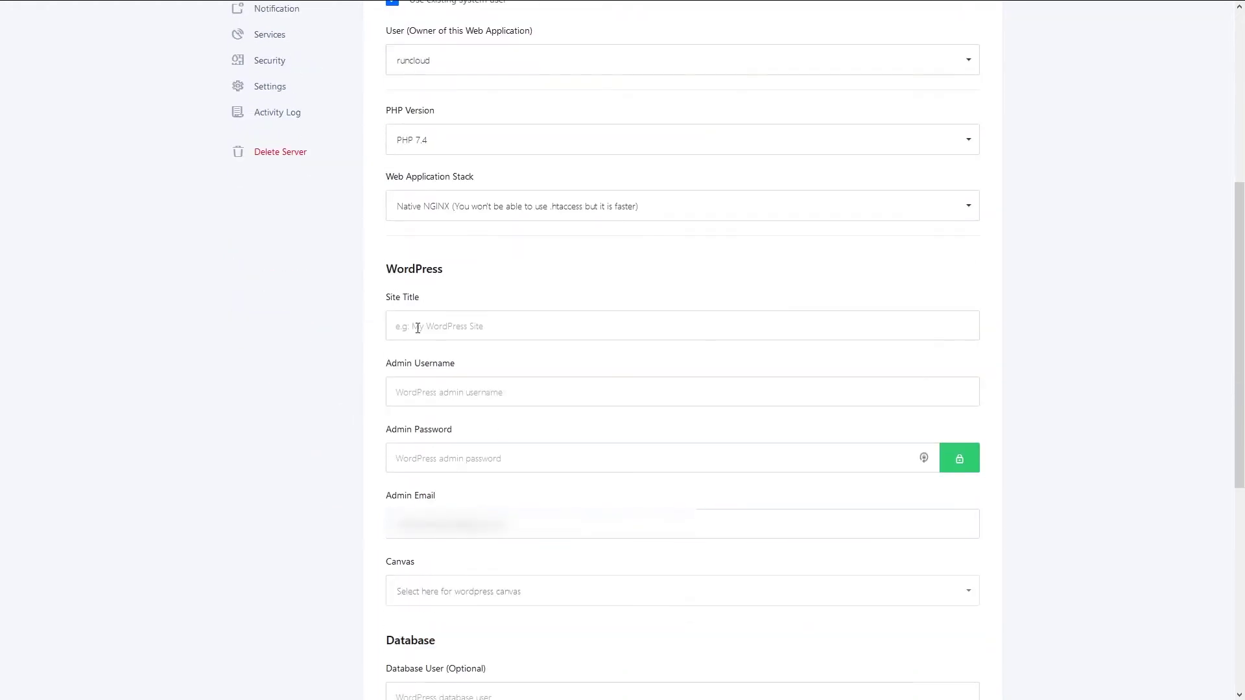
left_click(418, 329)
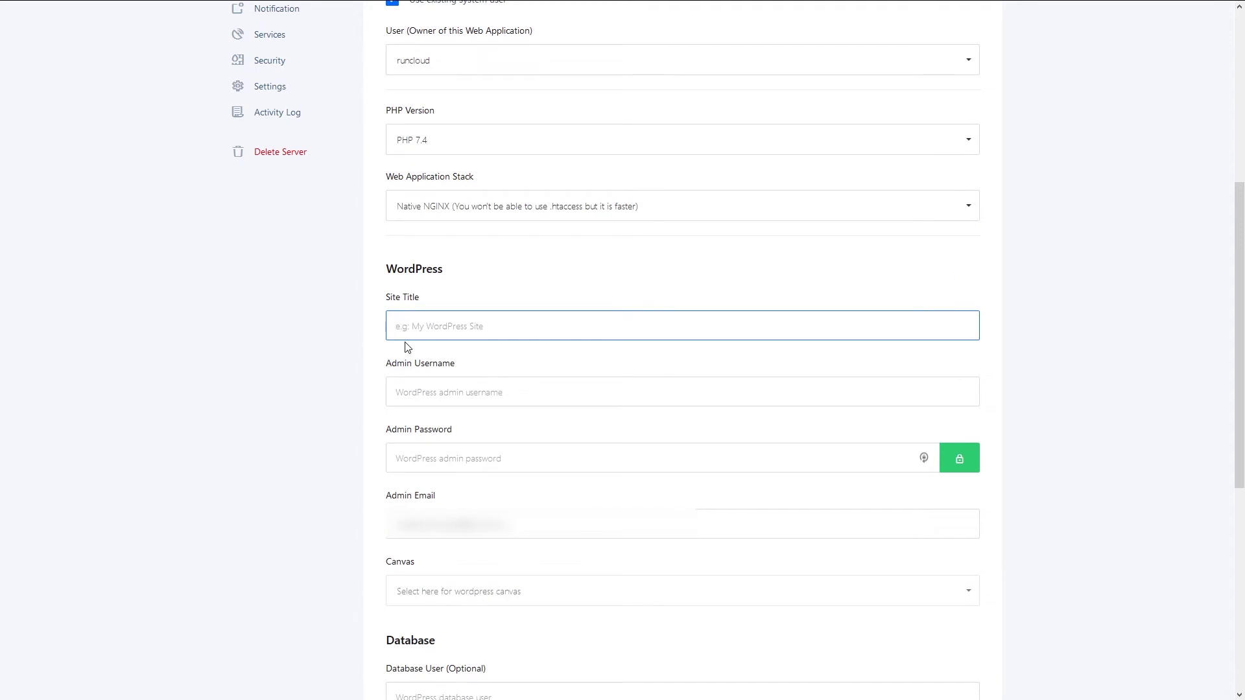
type("My WordPress")
key("Tab")
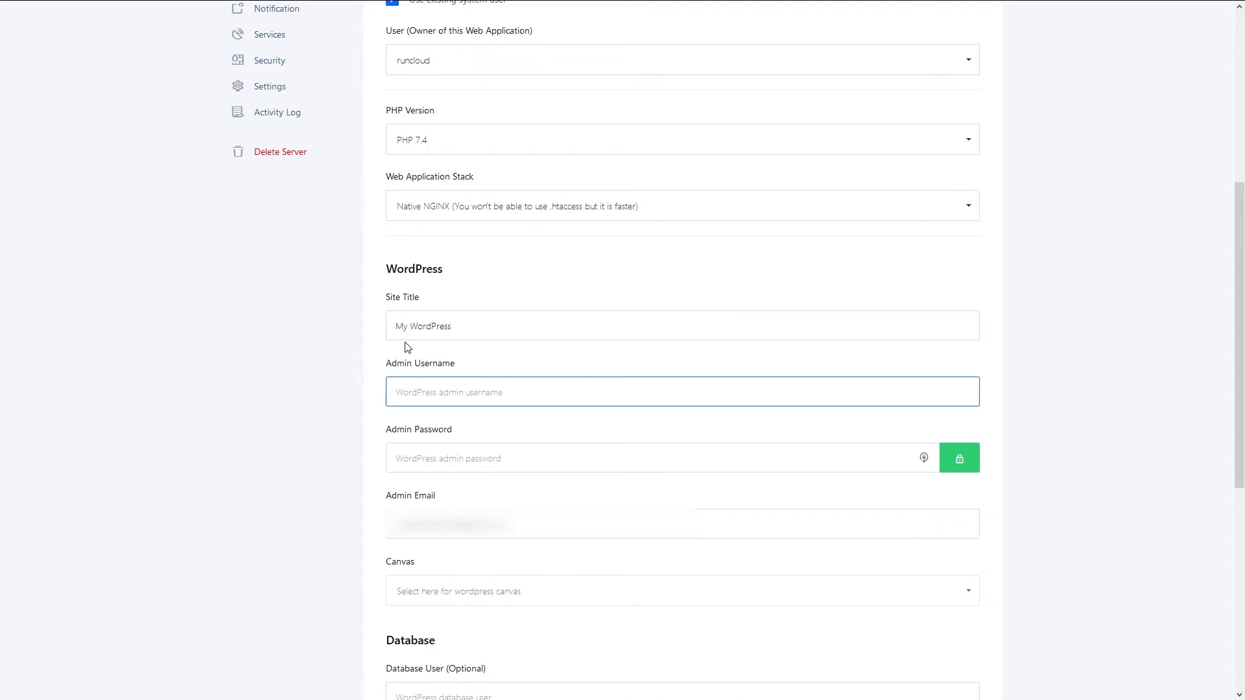
type("admin")
key("Tab")
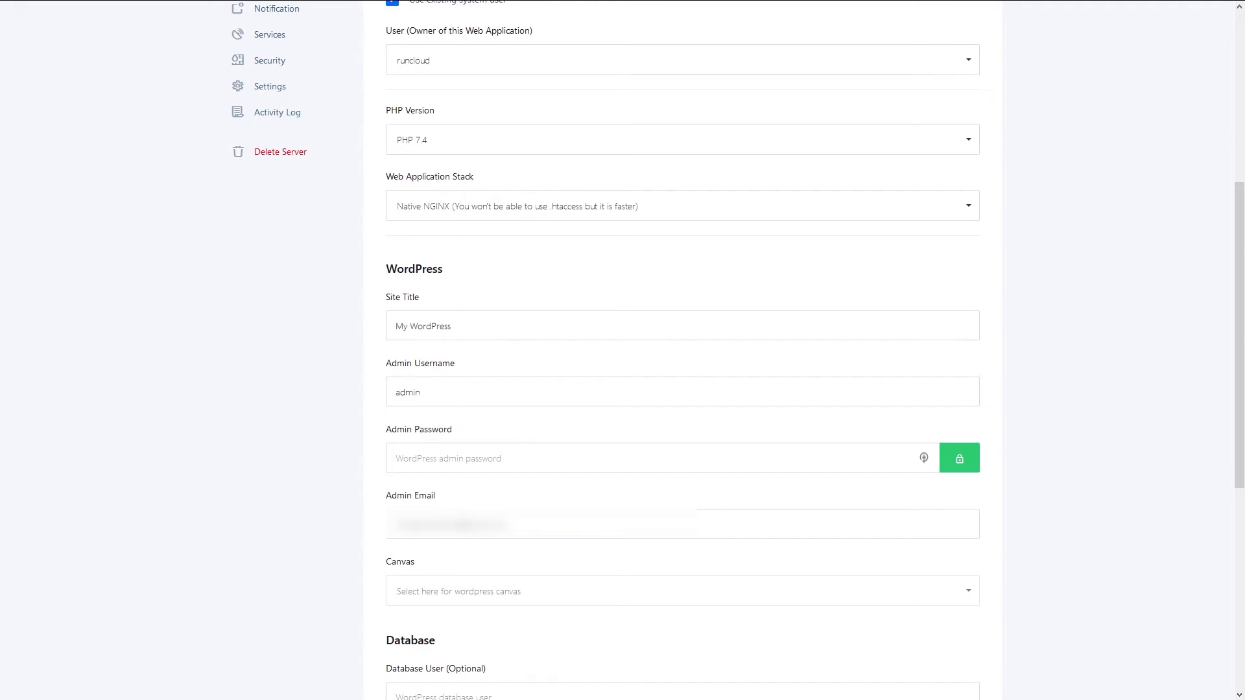
left_click(452, 452)
key("ctrl+v")
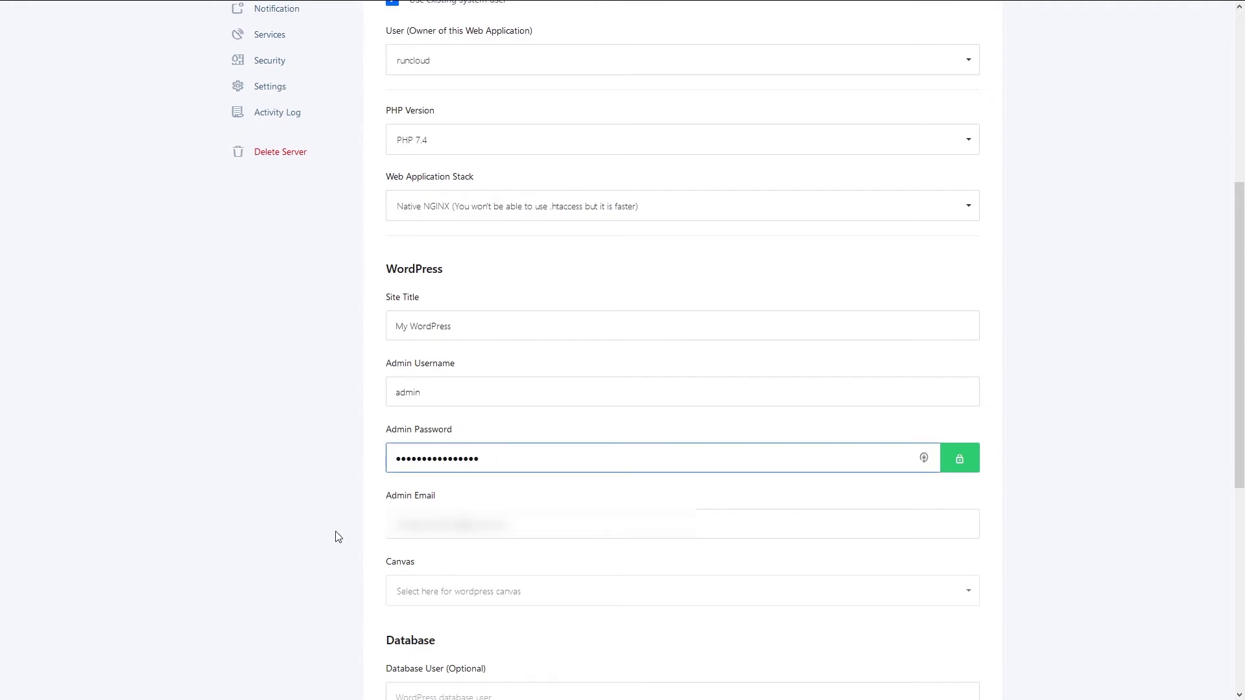
scroll(335, 539, "down", 3)
scroll(302, 454, "down", 2)
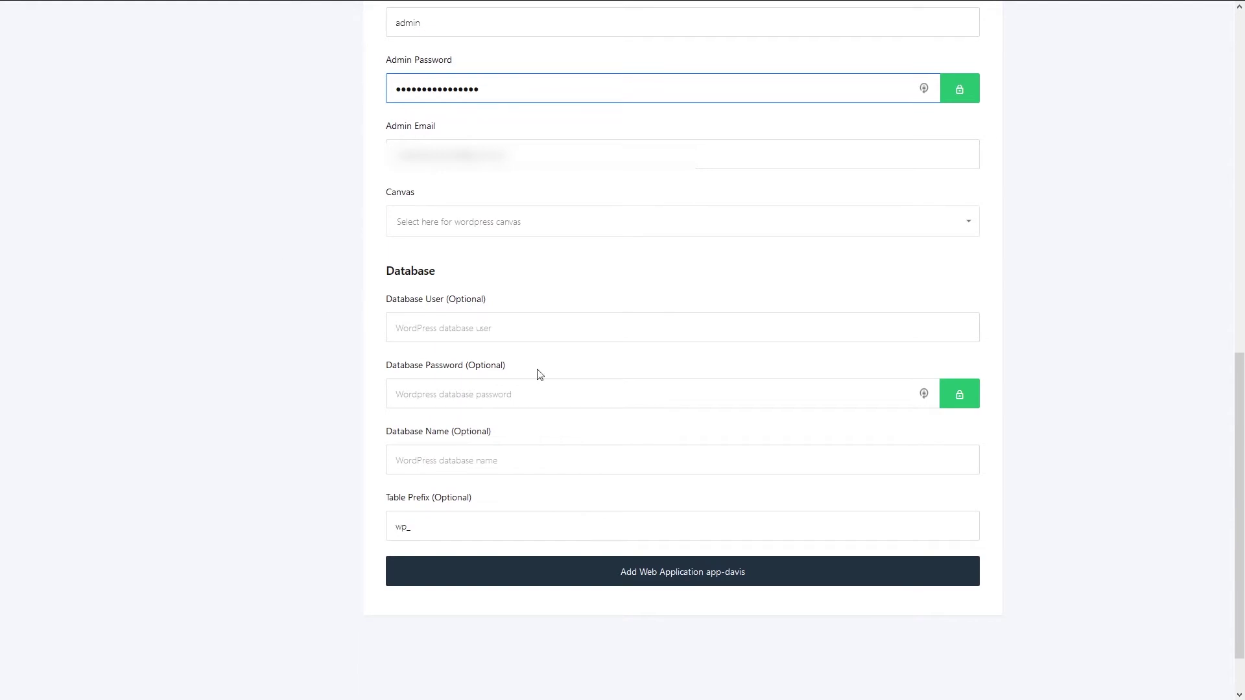
left_click(436, 323)
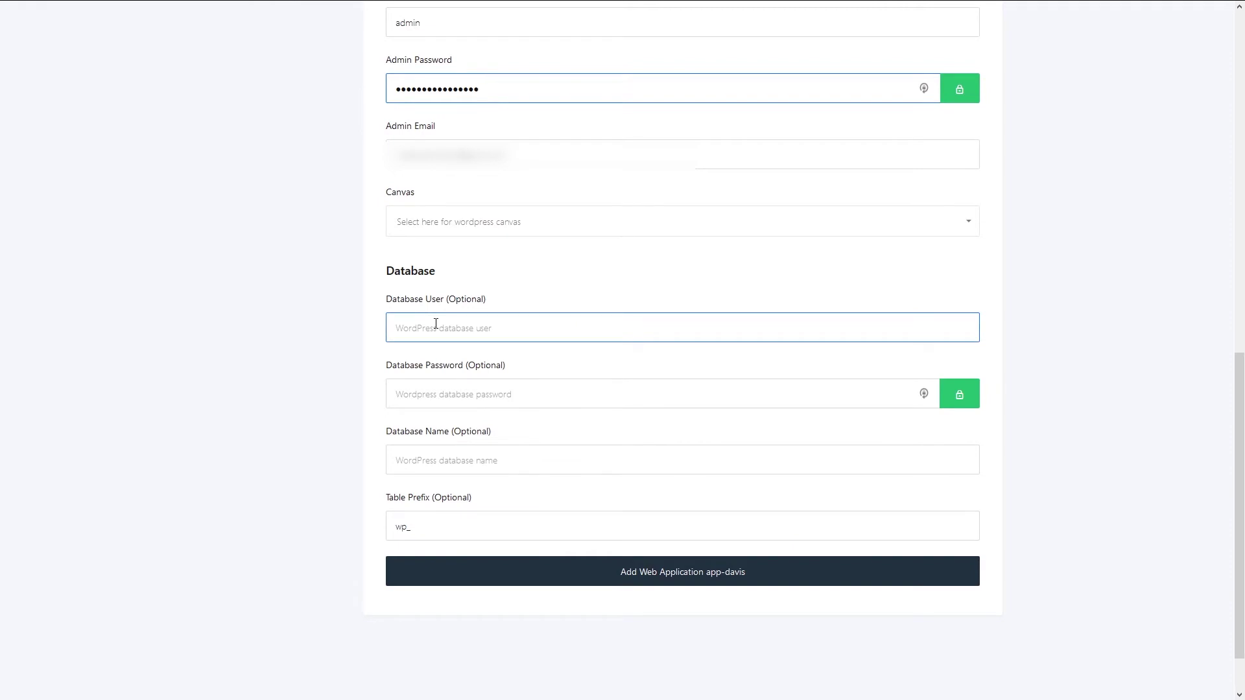
scroll(271, 481, "up", 8)
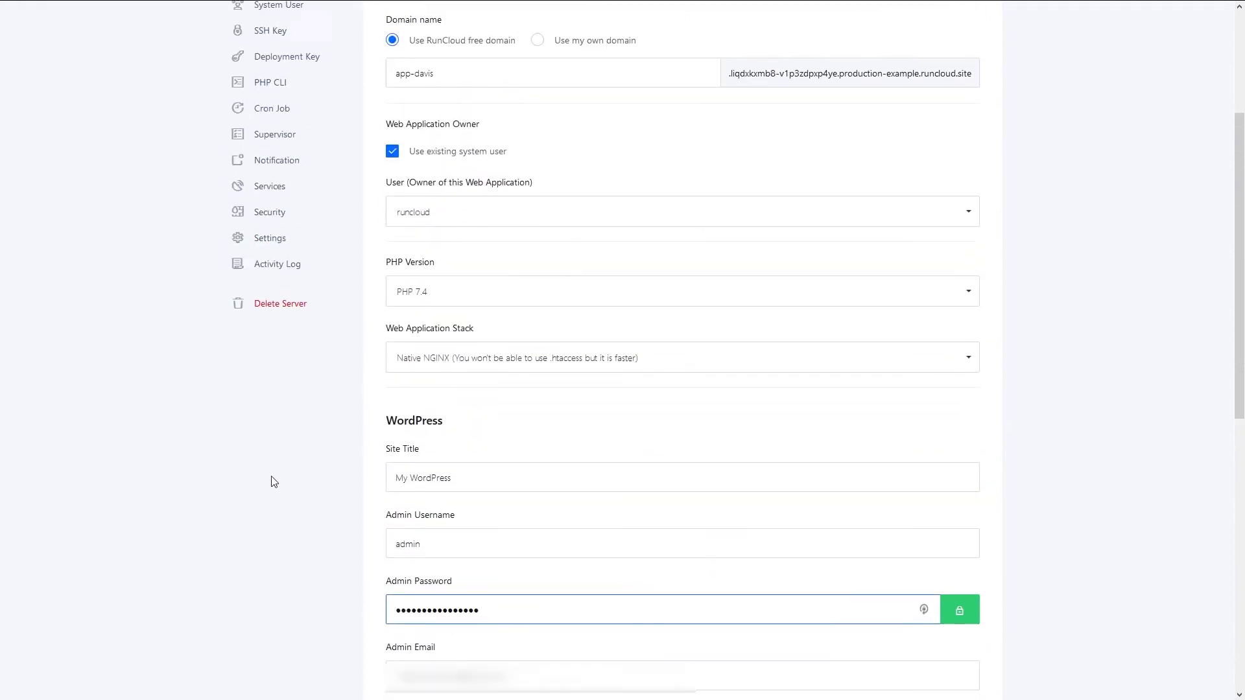
scroll(271, 481, "down", 9)
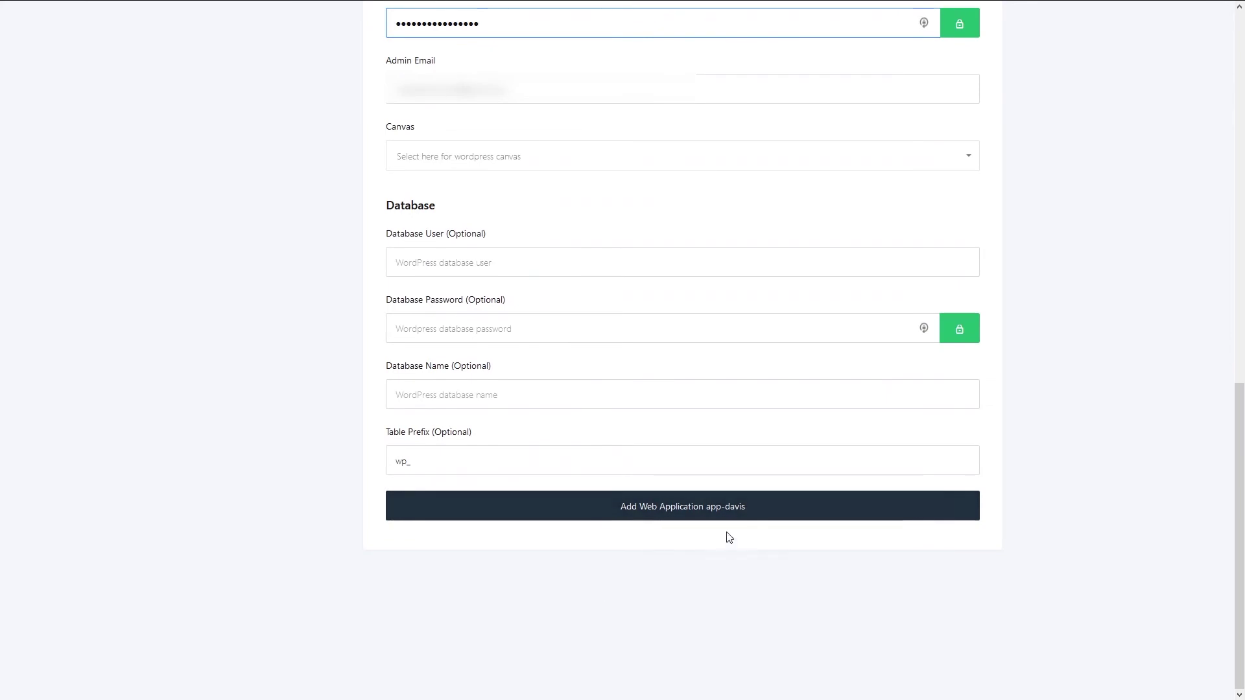
- Add the app-davis web application, then open its summary from the web application list
left_click(659, 513)
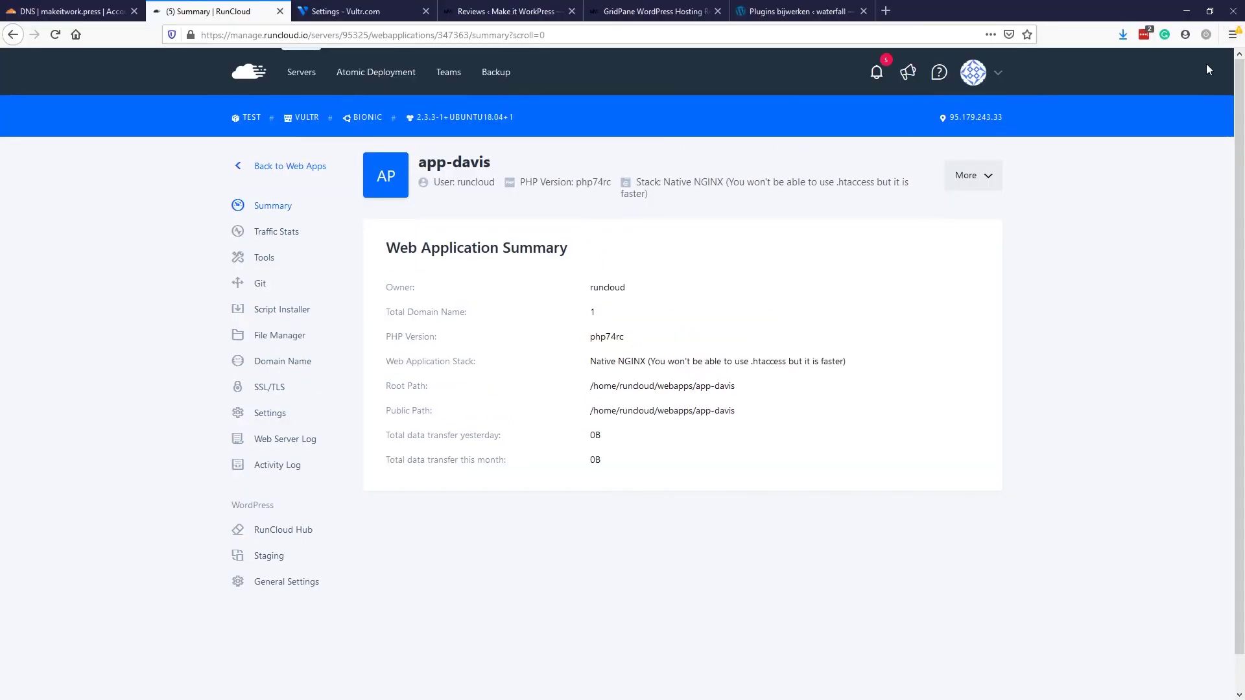
left_click(290, 119)
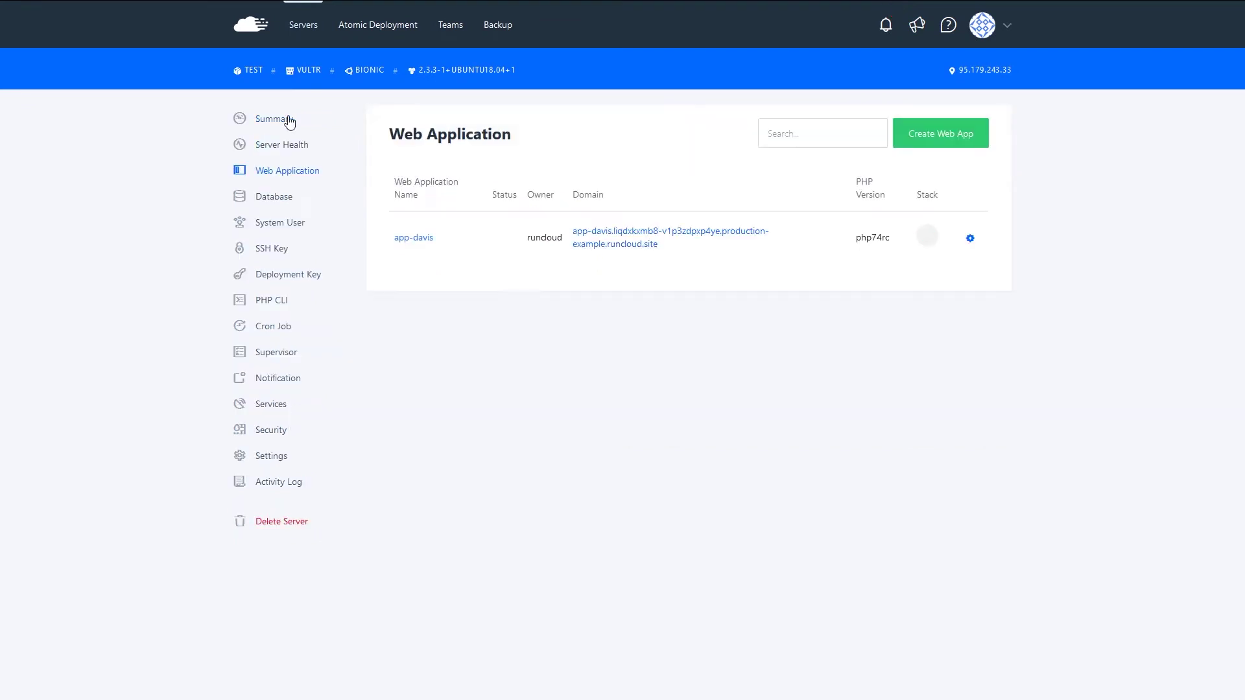
left_click(419, 239)
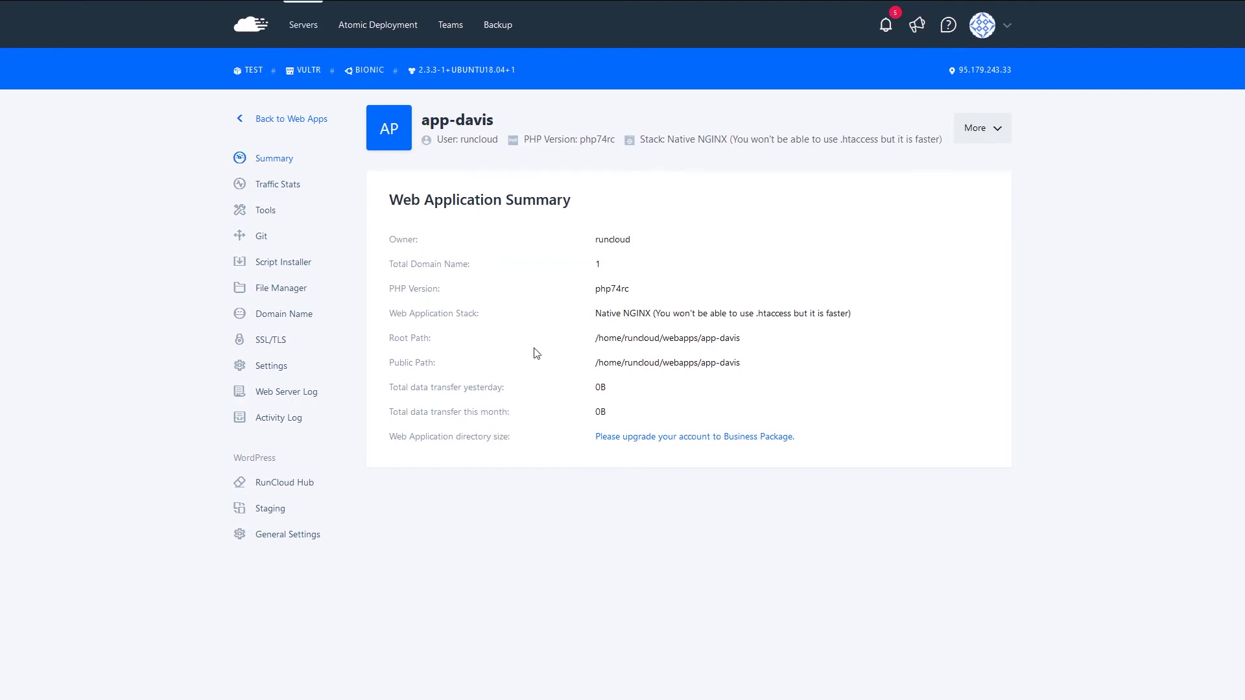
- Browse app-davis's Traffic Stats and Tools pages, then open its Git repository settings
left_click(266, 186)
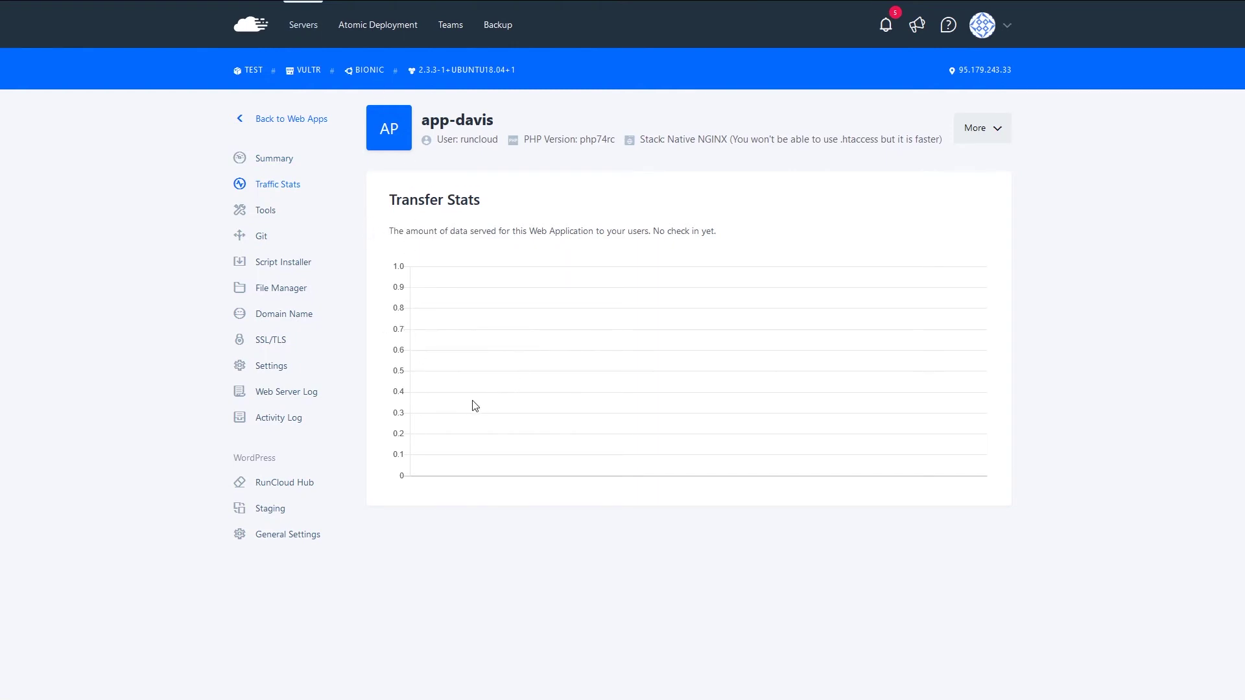
left_click(241, 214)
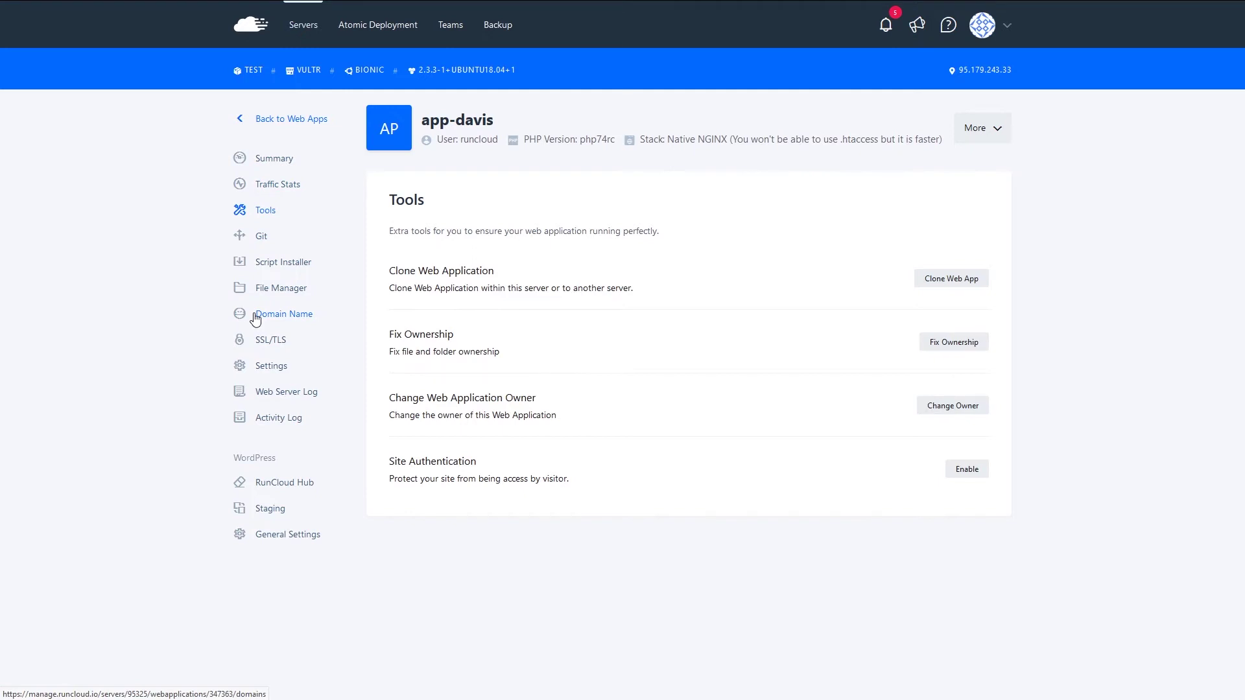
left_click(286, 311)
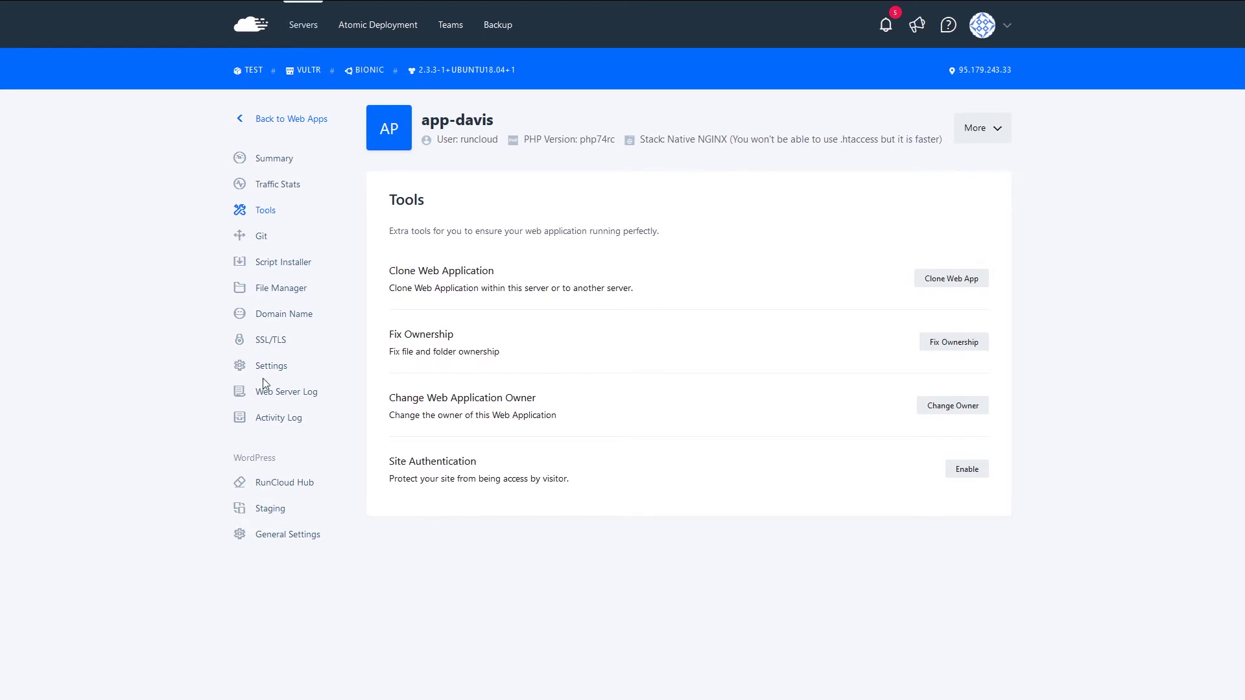
left_click(242, 237)
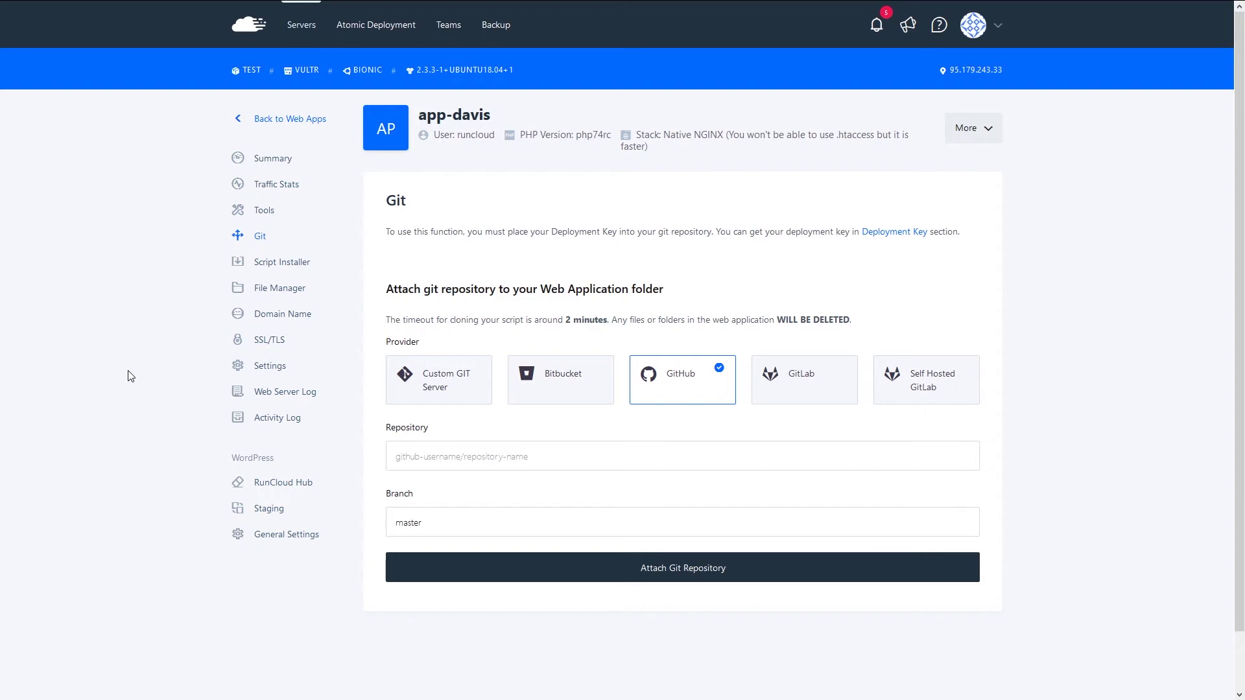
- Browse the Script Installer's script list without installing anything, then open app-davis's File Manager
left_click(265, 269)
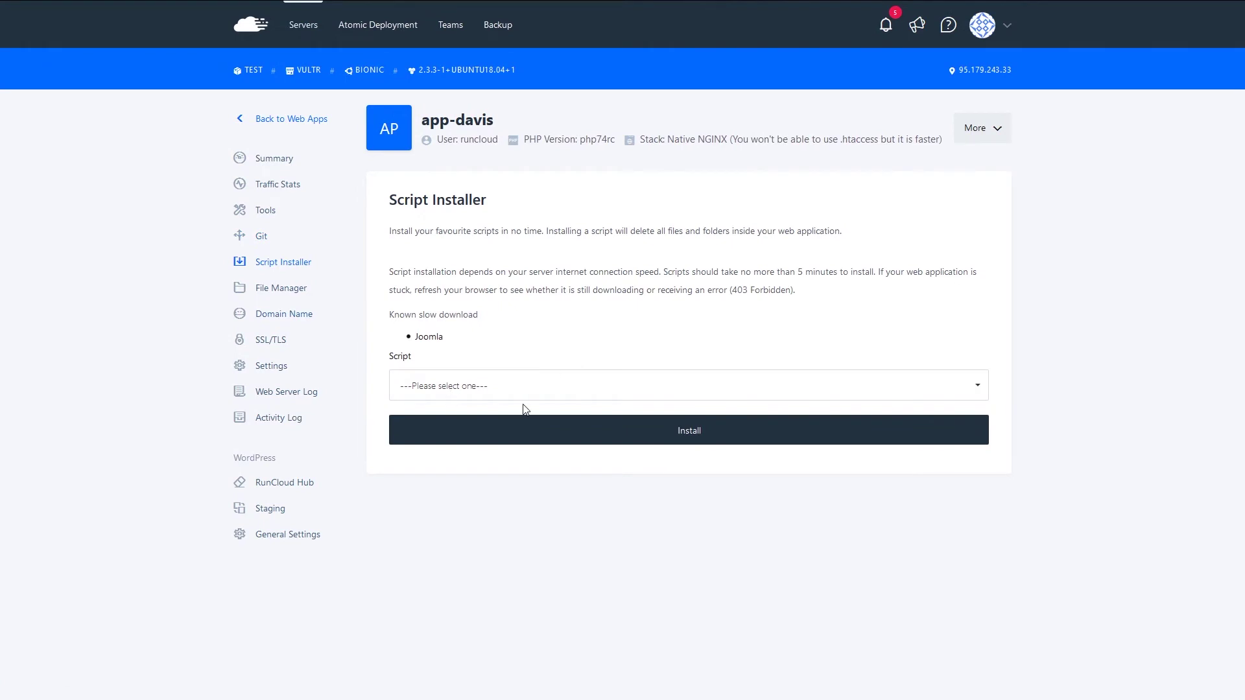
left_click(529, 397)
scroll(547, 584, "down", 3)
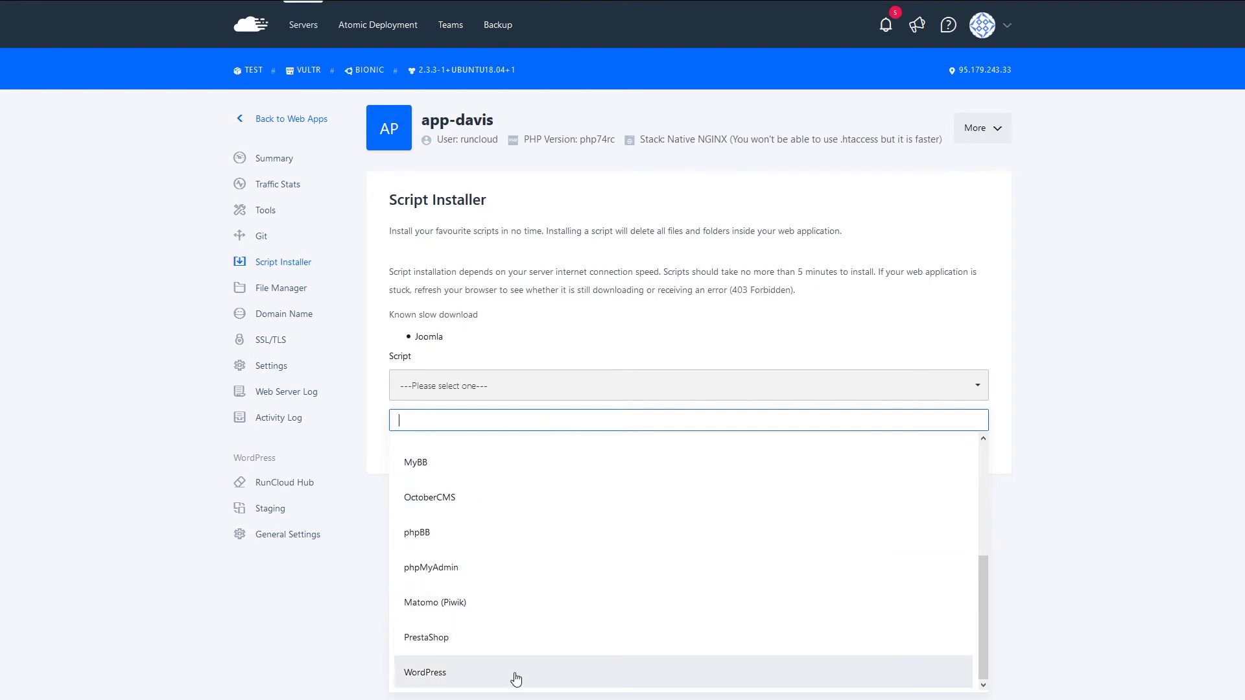
scroll(513, 658, "up", 1)
scroll(503, 564, "up", 1)
scroll(454, 592, "up", 1)
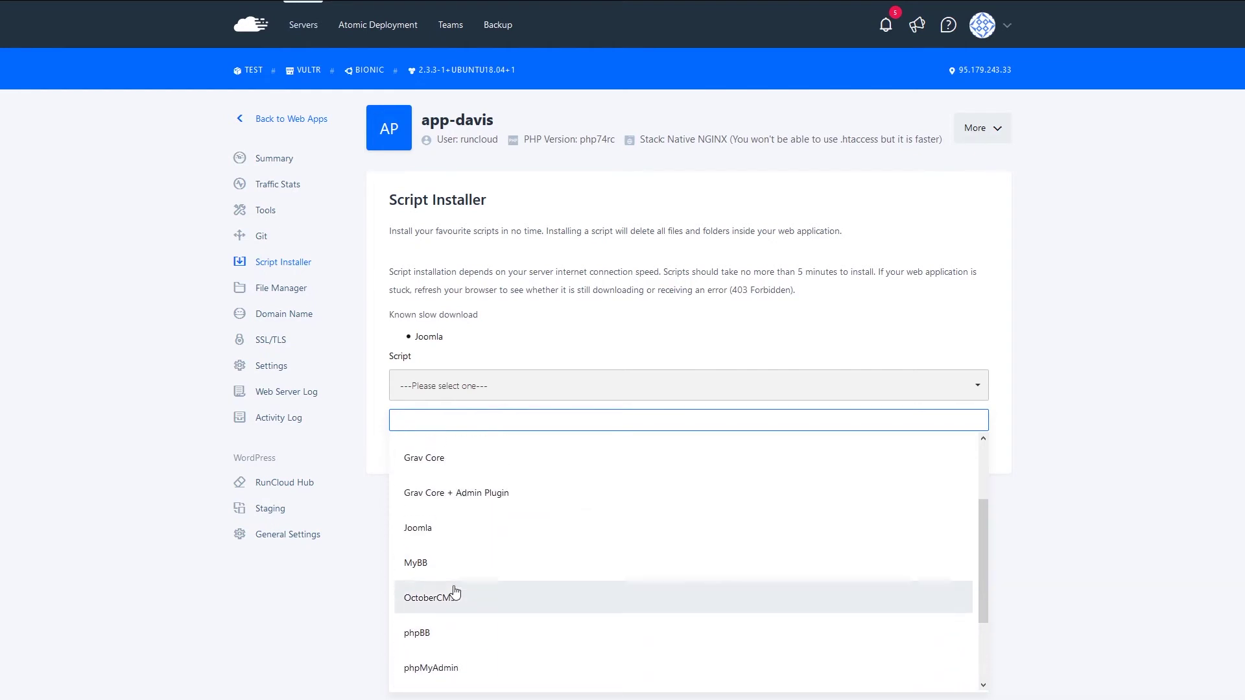
scroll(476, 661, "up", 3)
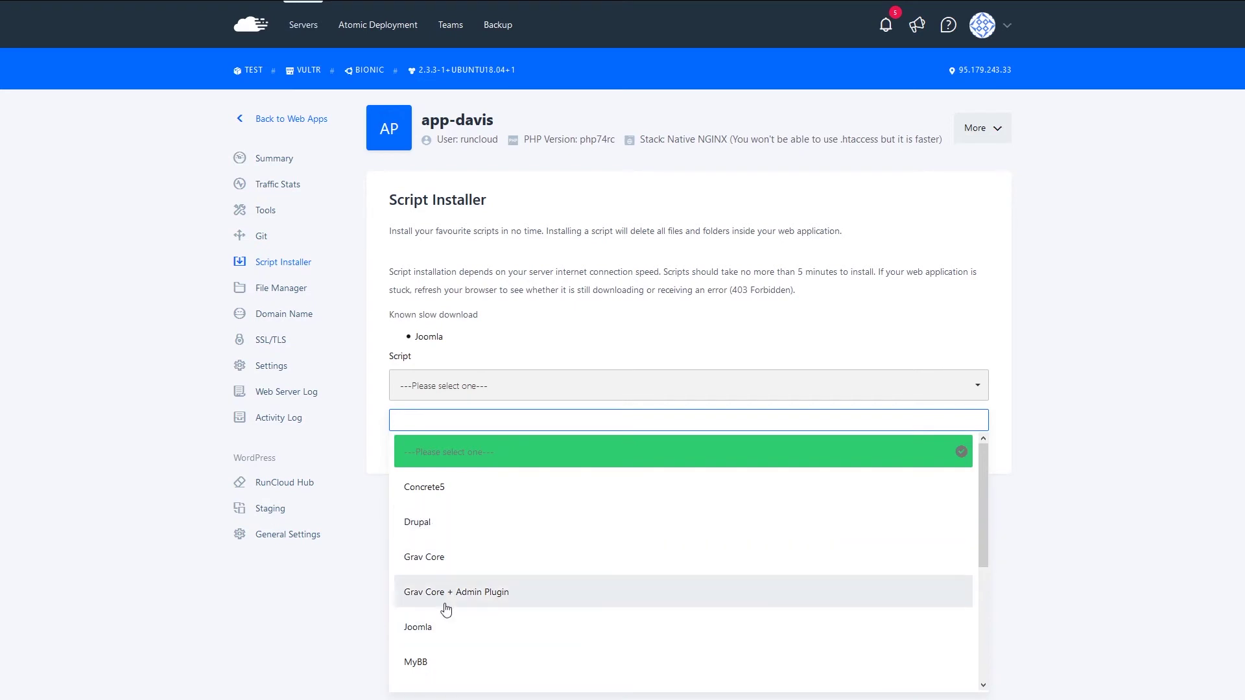
left_click(139, 307)
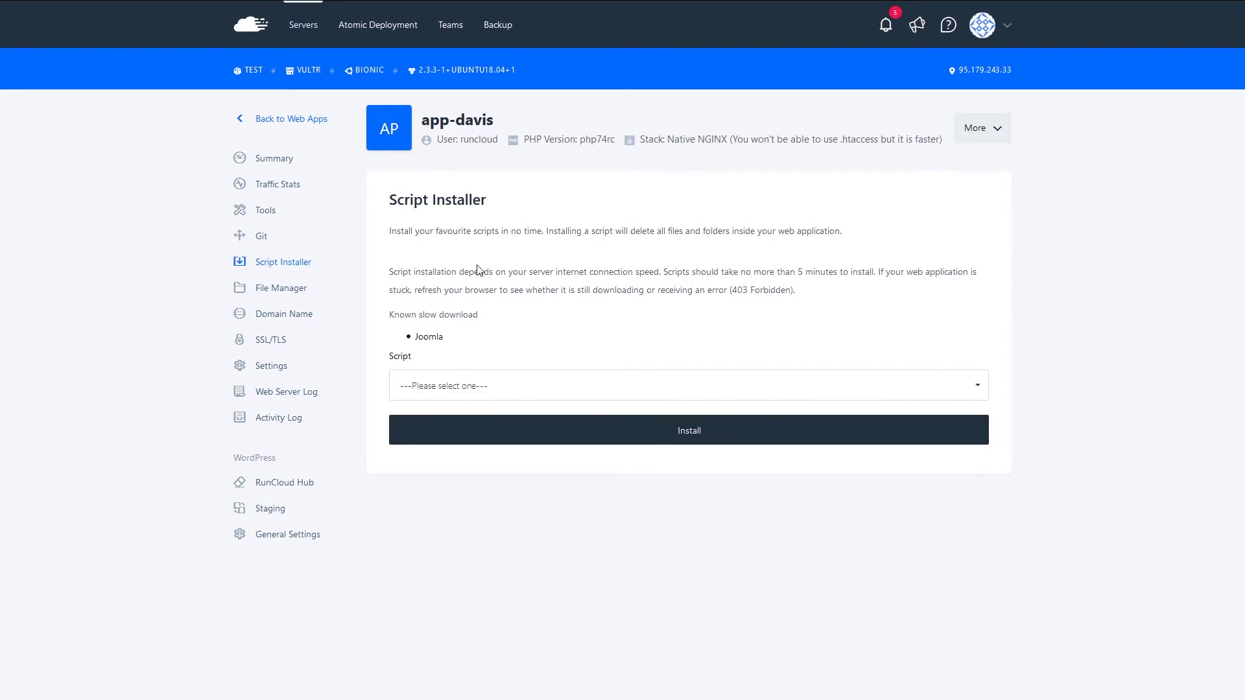
left_click(267, 294)
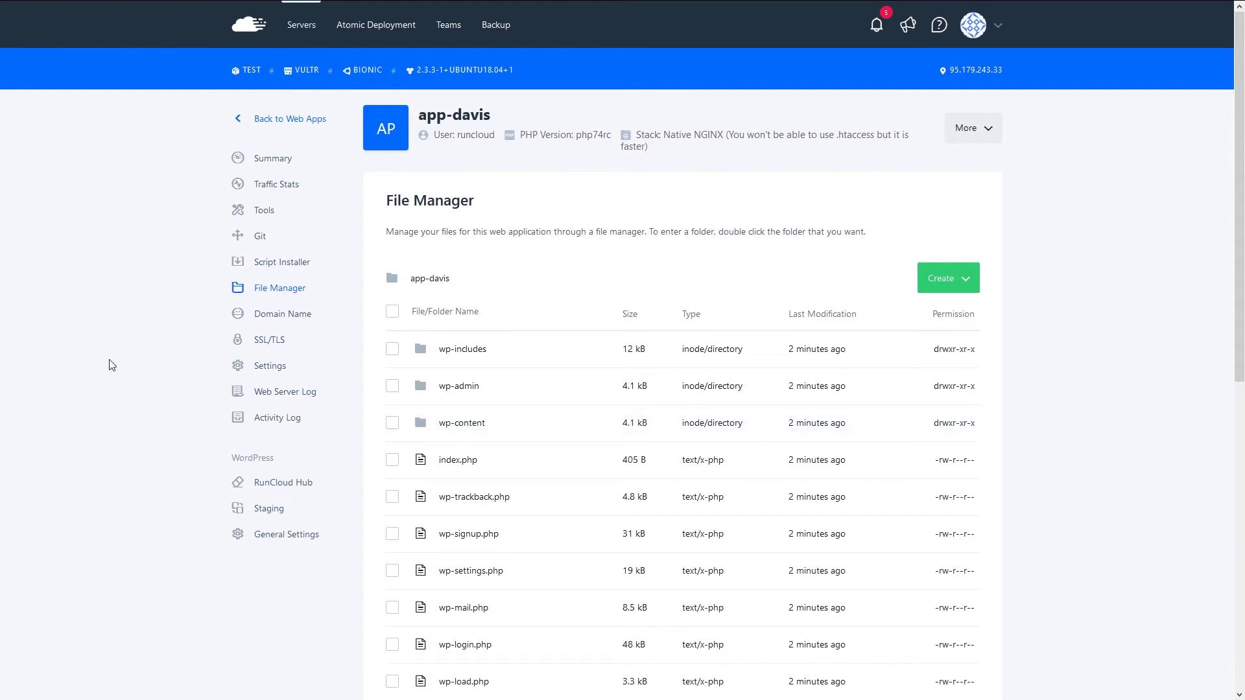
- Open app-davis's Domain Name page and select the new domain field
left_click(284, 315)
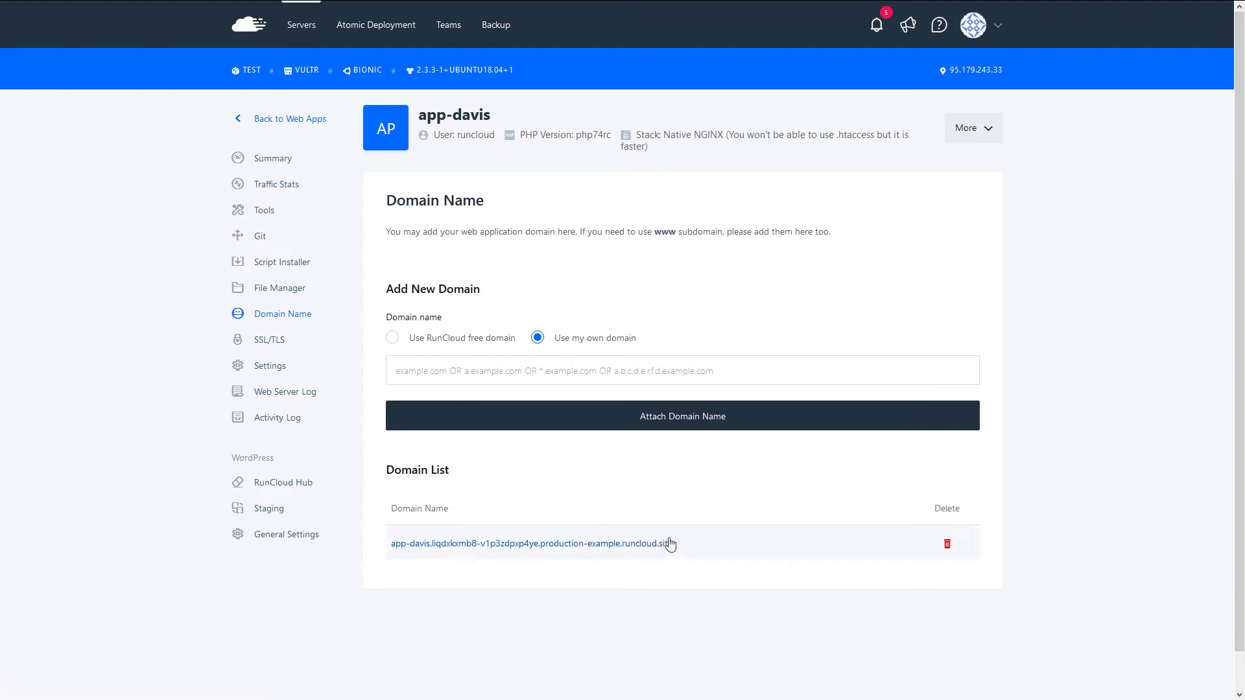
left_click(527, 369)
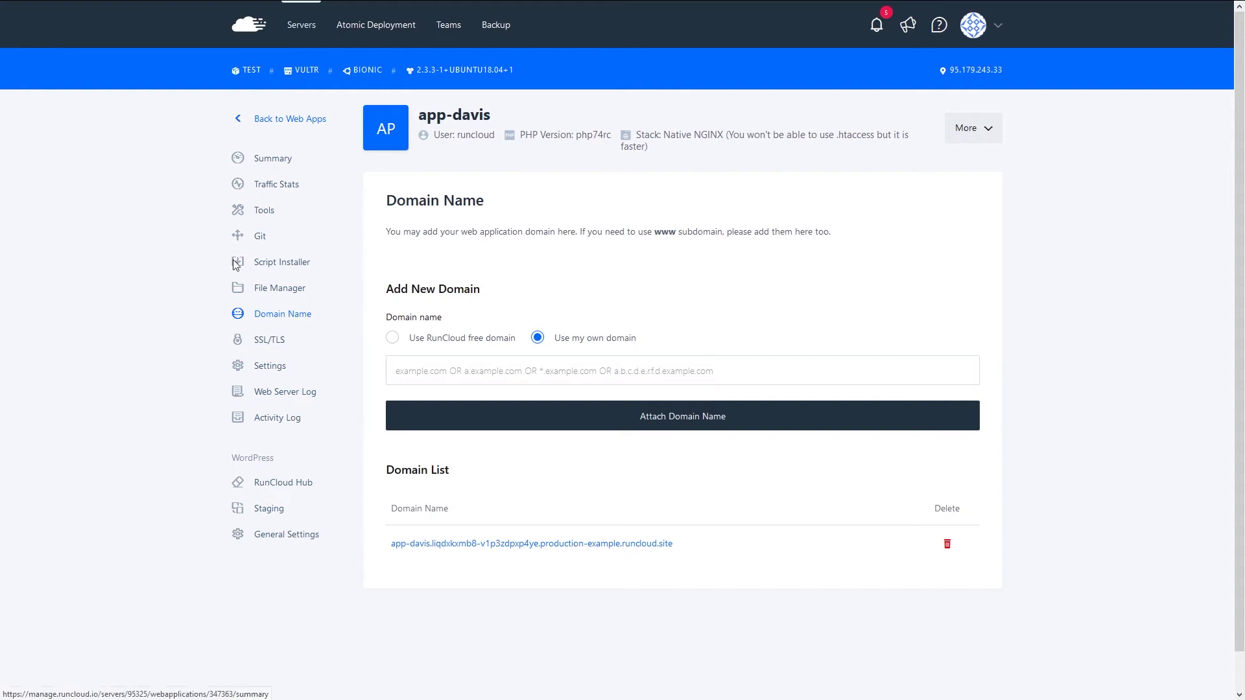
- Enable HSTS on app-davis's SSL/TLS page
left_click(268, 348)
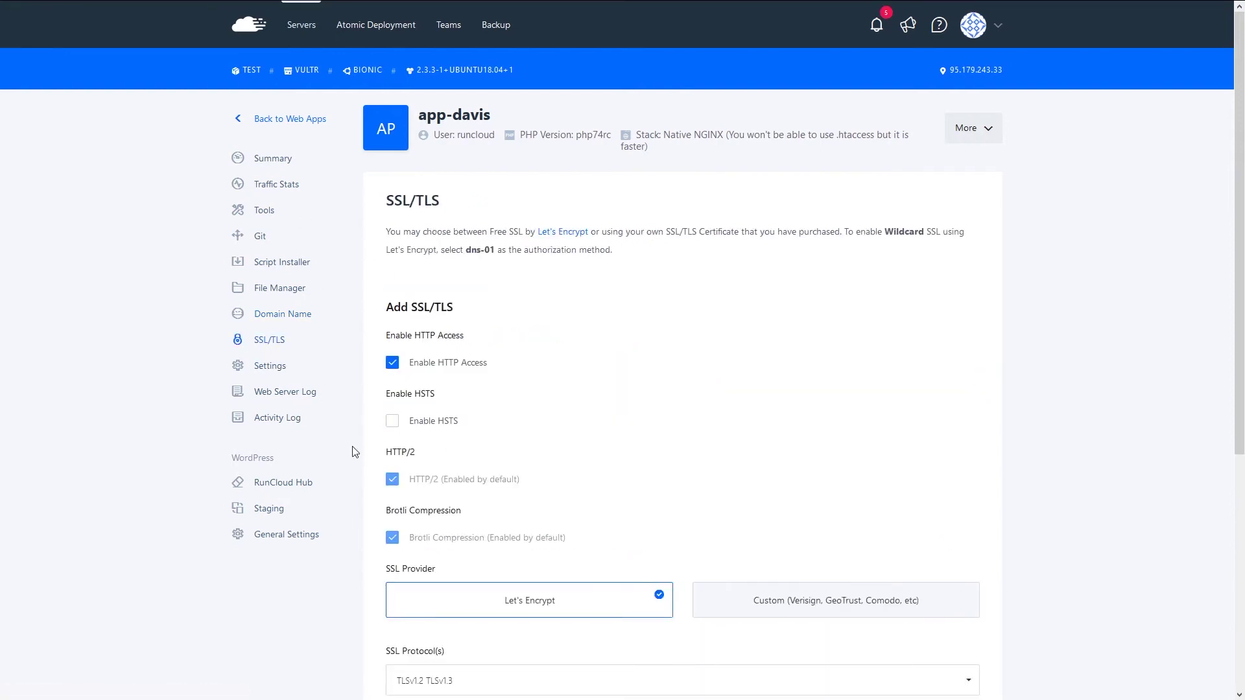
scroll(578, 398, "down", 1)
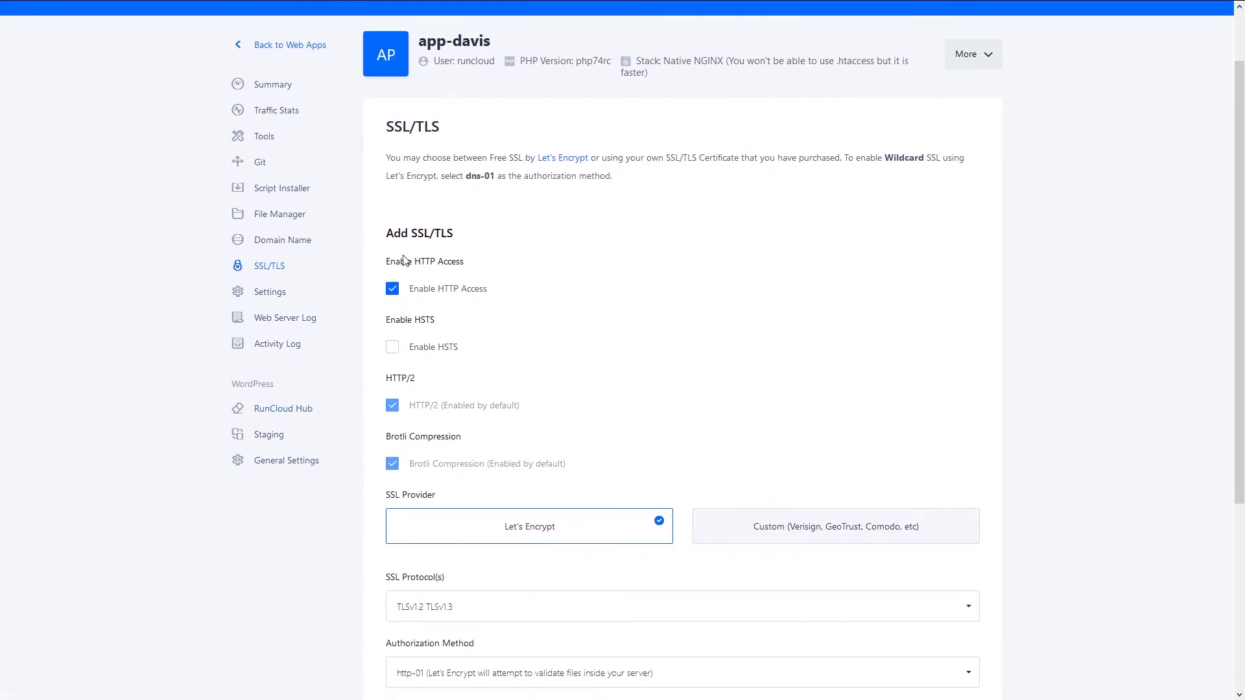
left_click(392, 347)
scroll(612, 362, "down", 3)
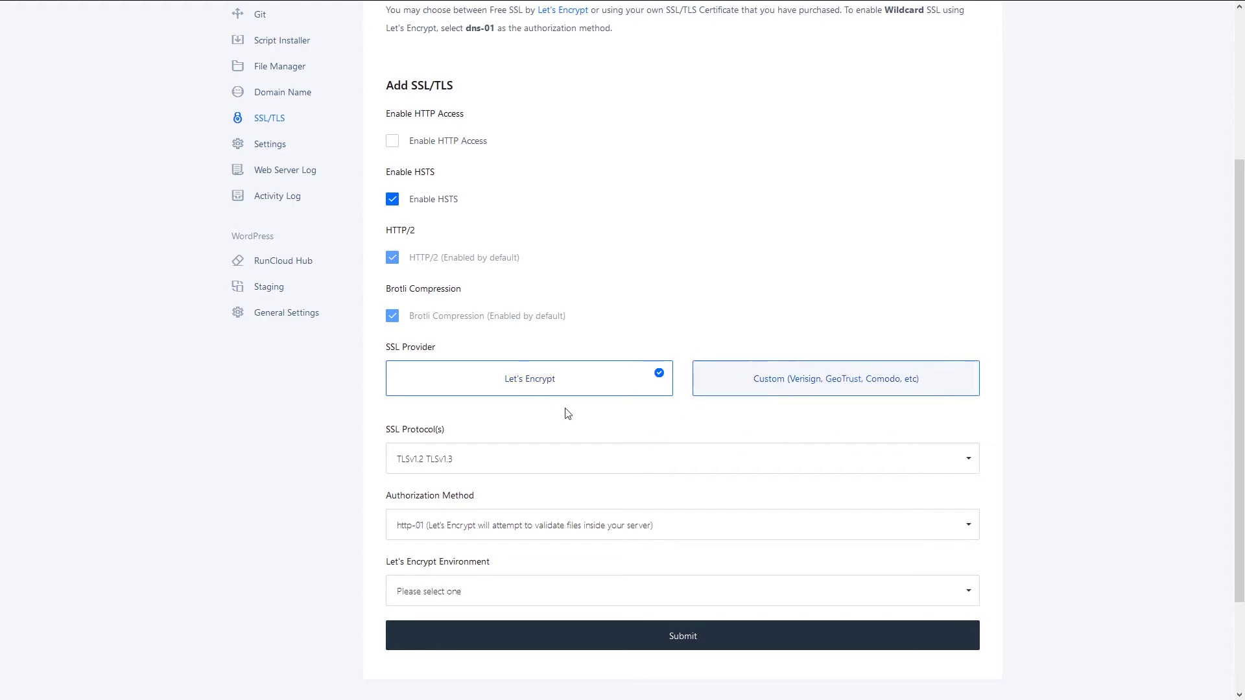
scroll(690, 302, "up", 1)
scroll(690, 302, "up", 4)
scroll(513, 417, "down", 3)
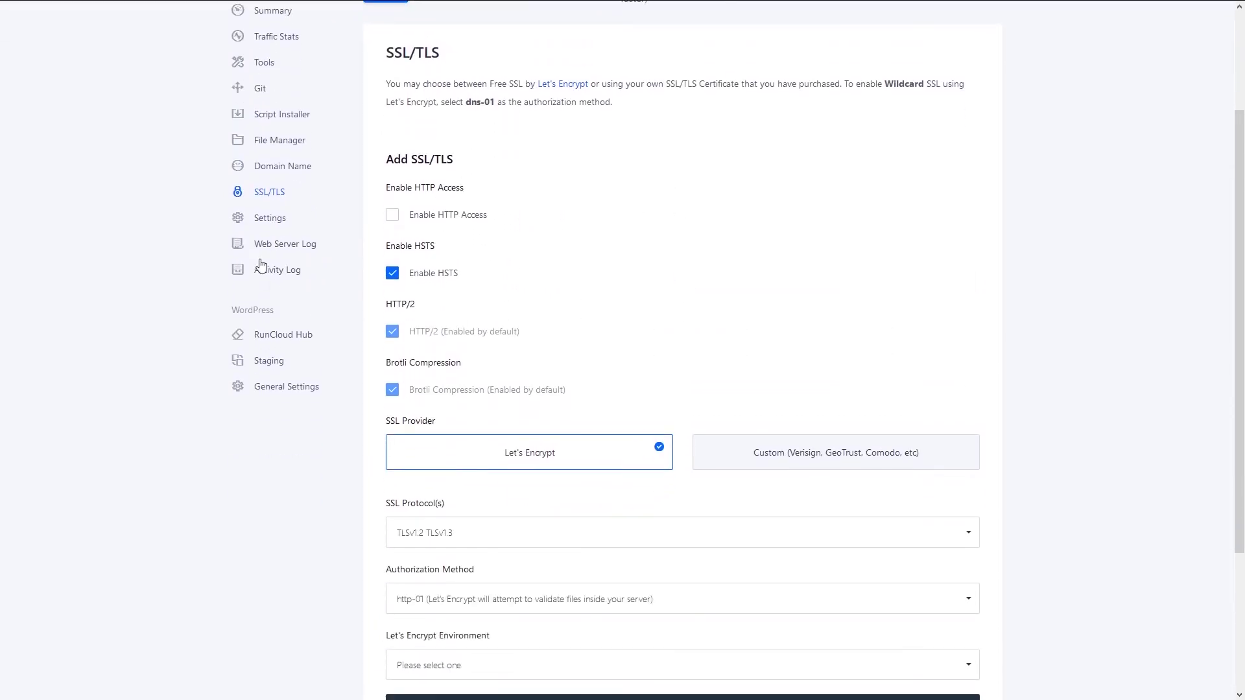
left_click(259, 224)
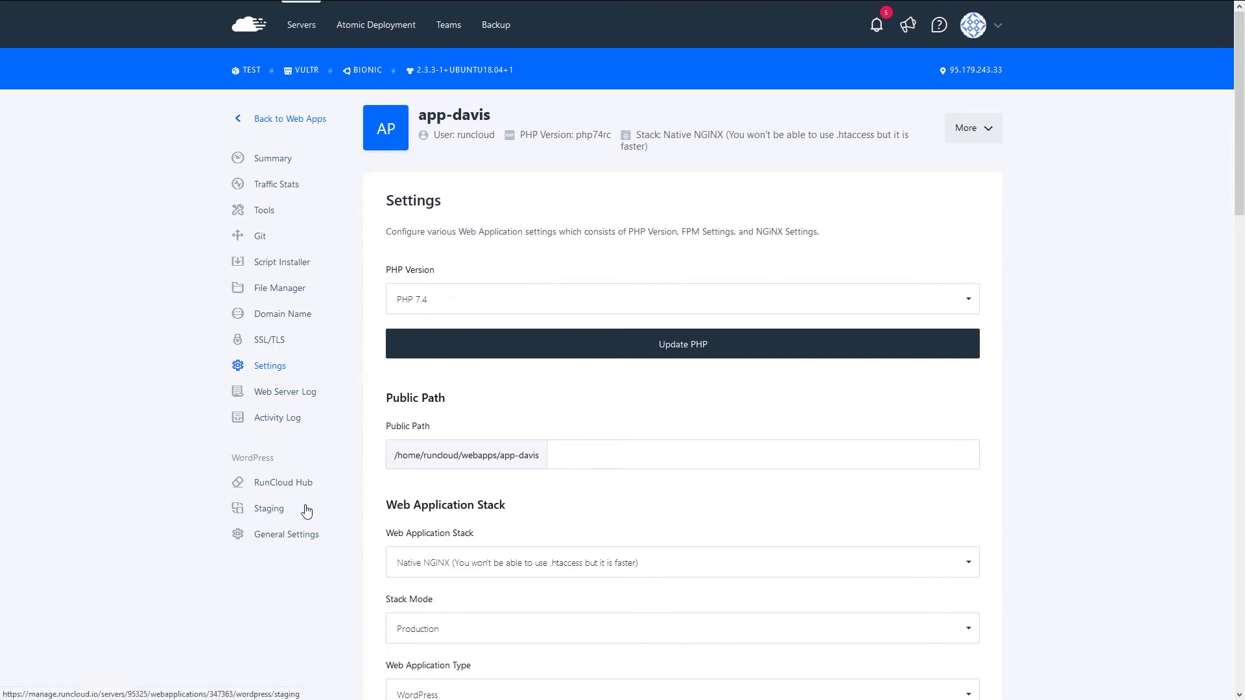
scroll(472, 339, "down", 3)
left_click(485, 342)
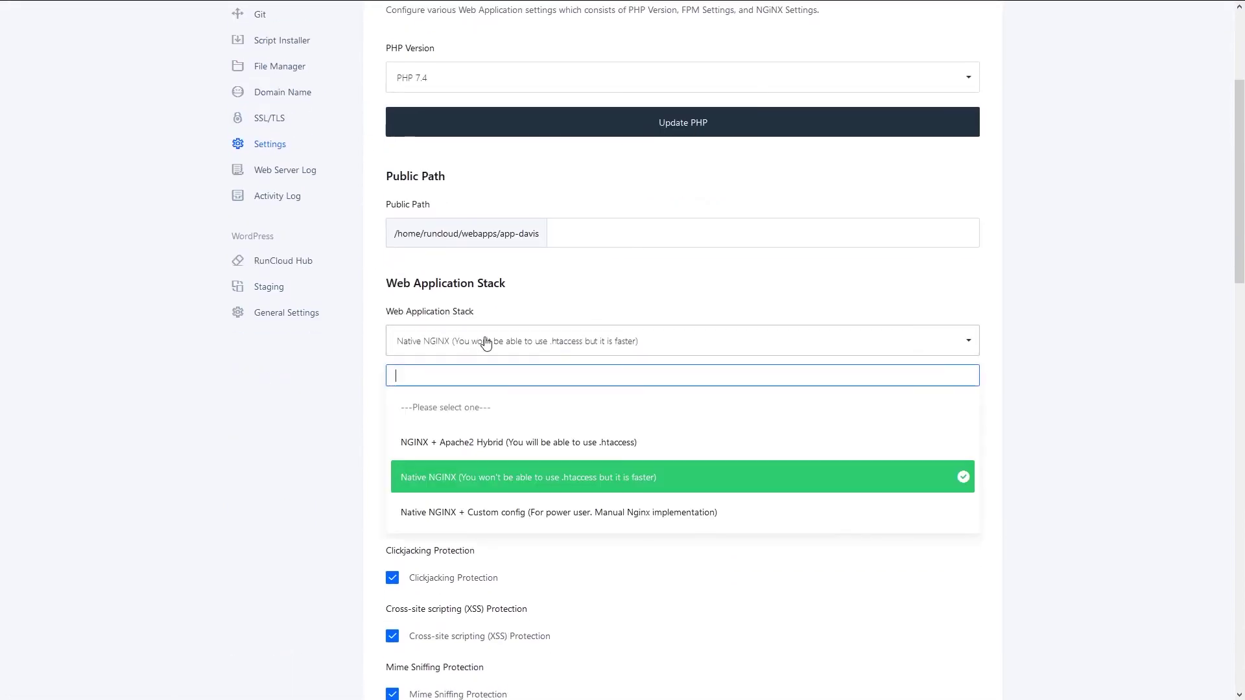
left_click(279, 431)
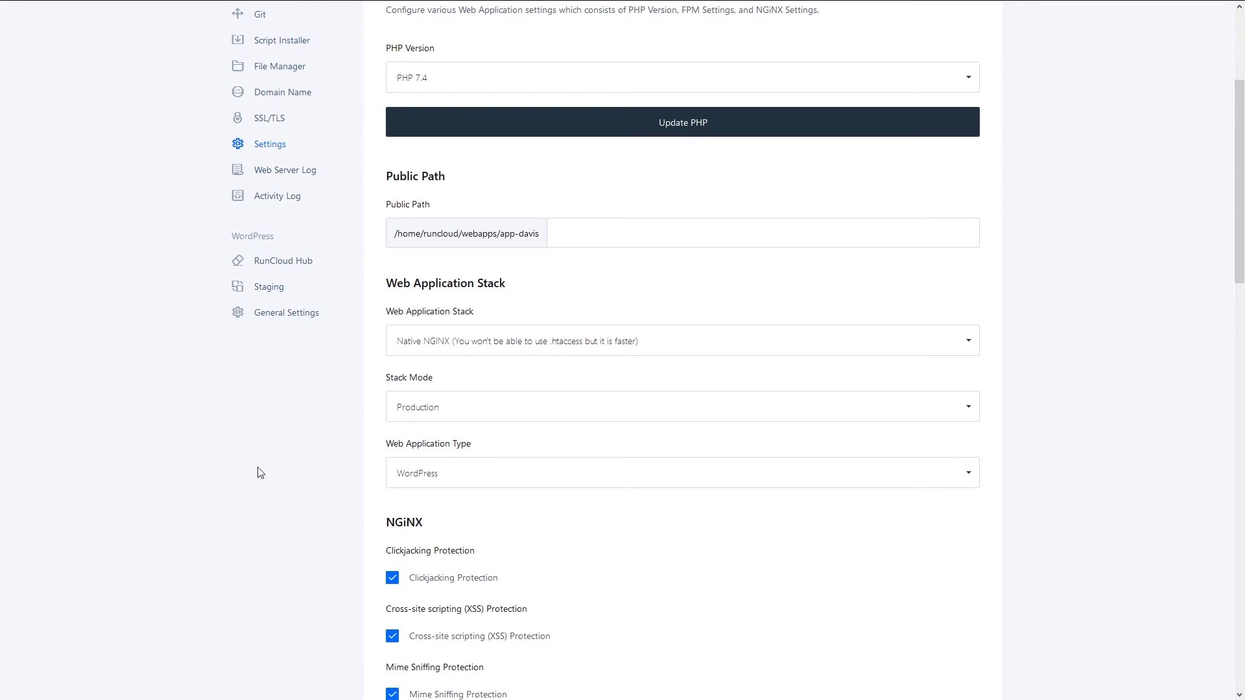
scroll(260, 472, "down", 2)
scroll(259, 473, "down", 6)
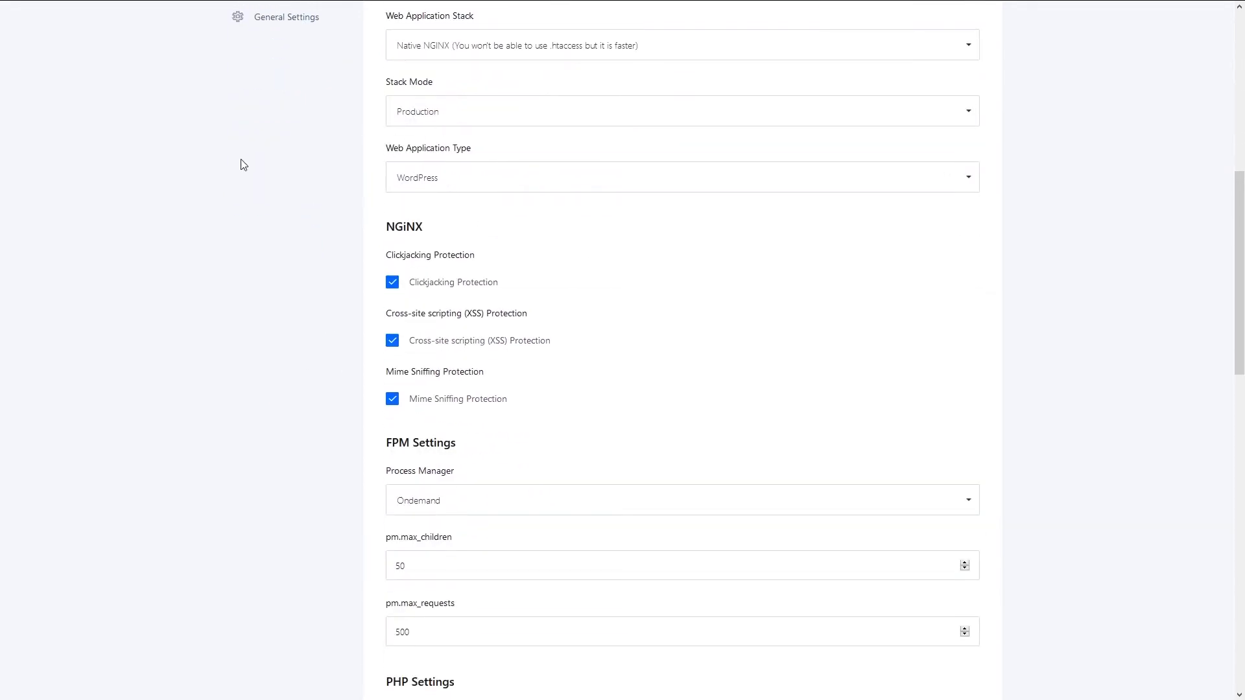
scroll(268, 263, "down", 2)
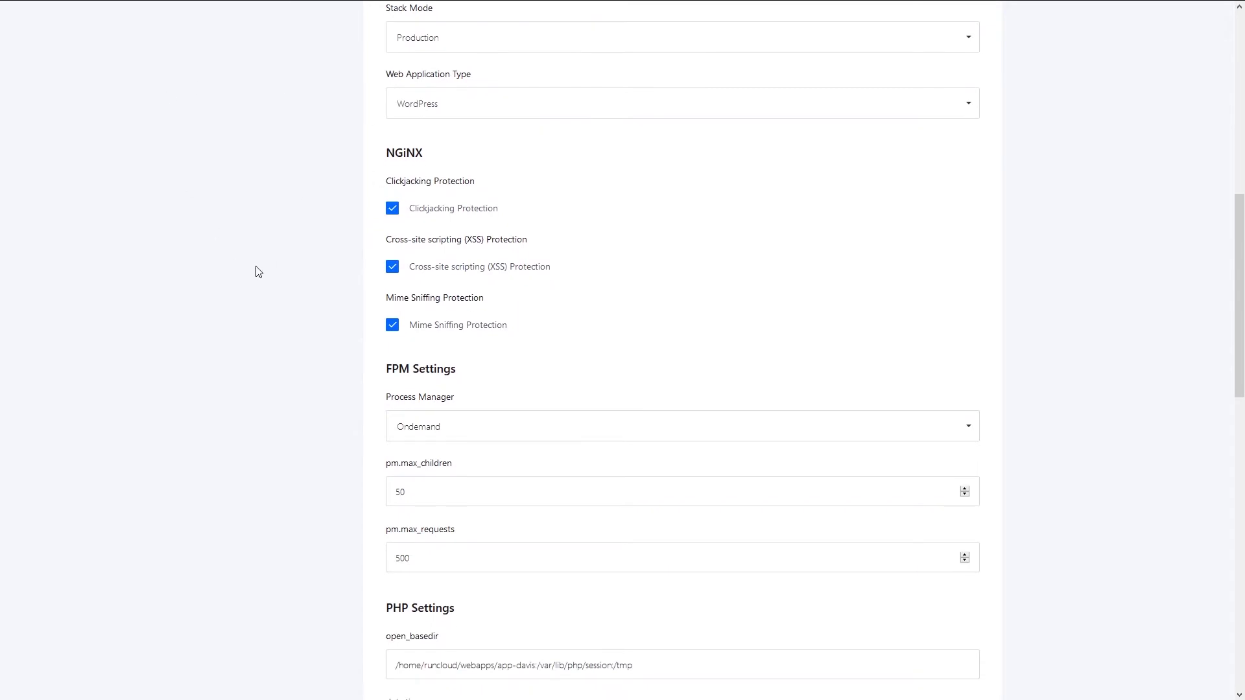
scroll(258, 271, "down", 7)
scroll(259, 265, "up", 2)
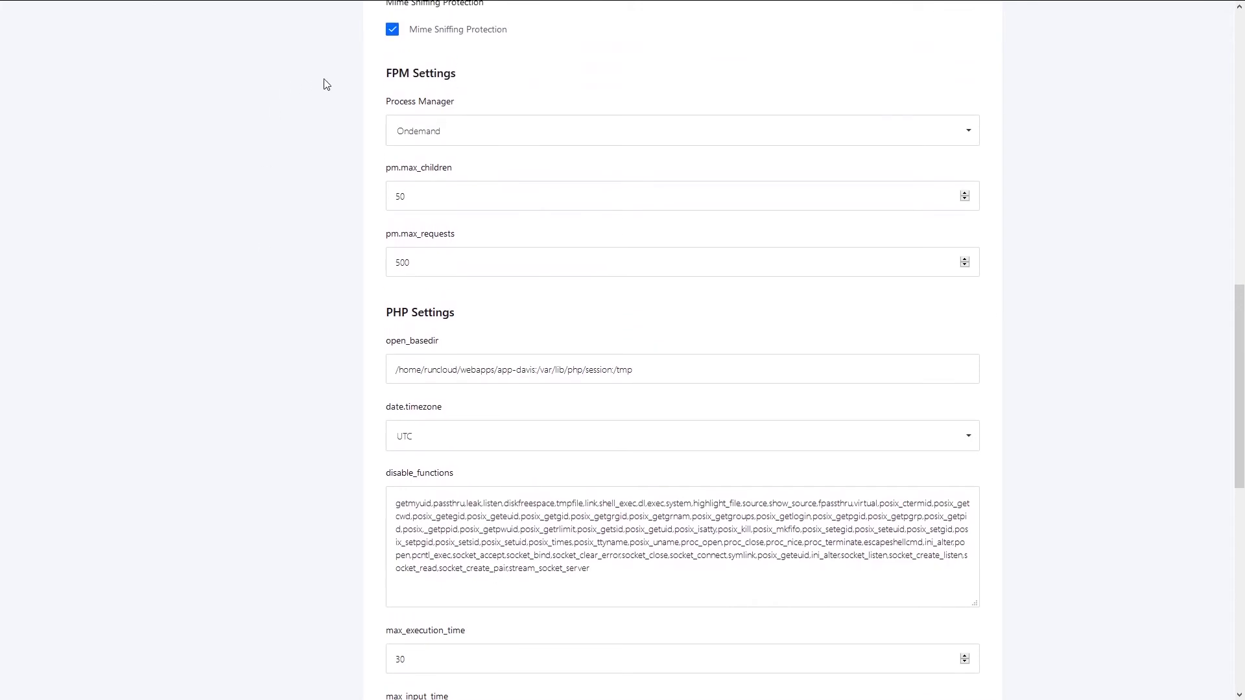
scroll(309, 358, "down", 6)
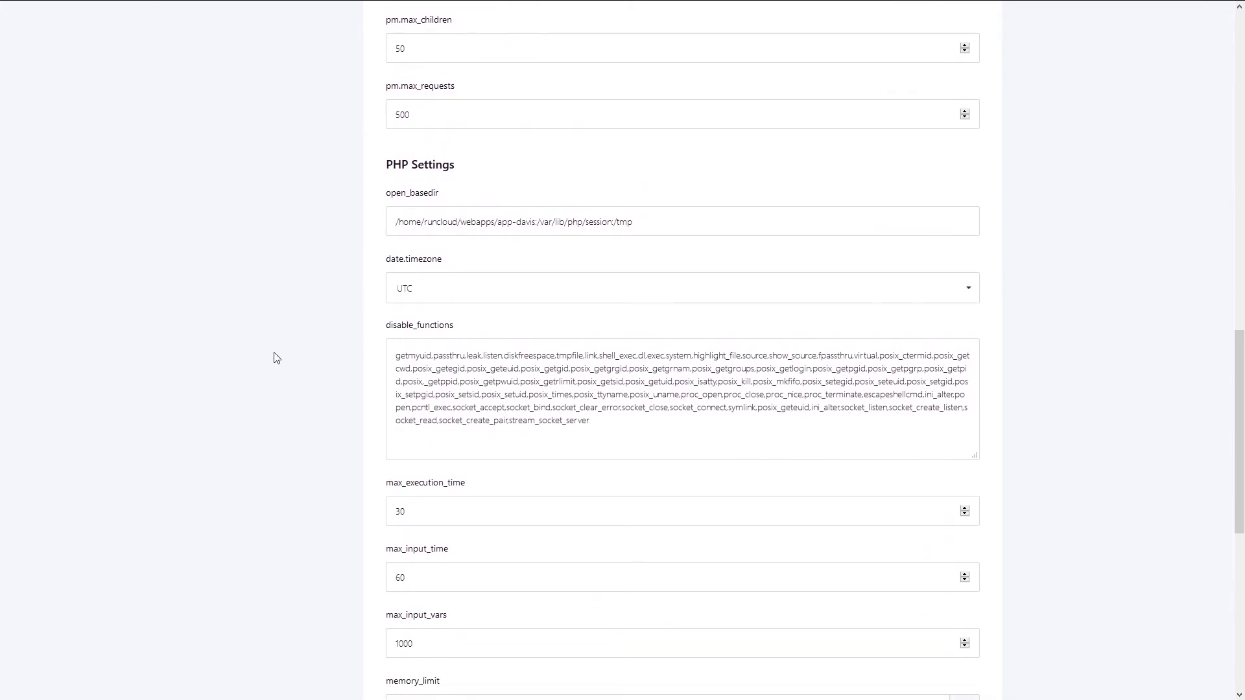
scroll(264, 379, "down", 4)
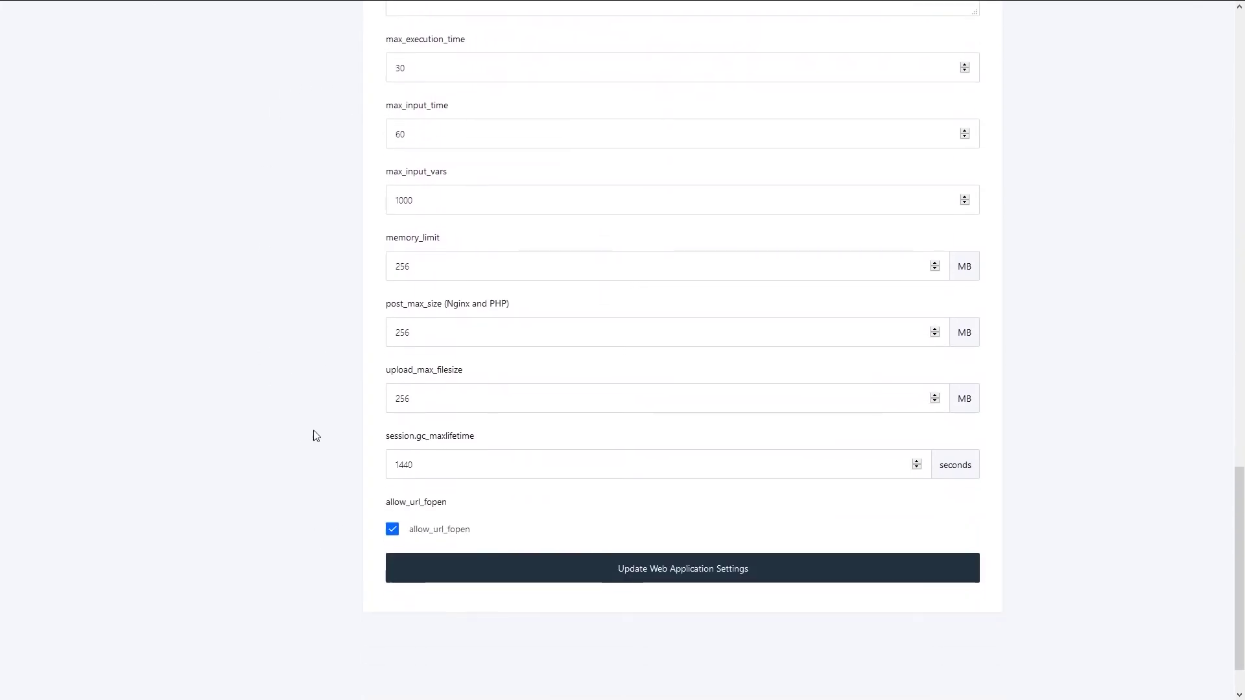
left_click(420, 403)
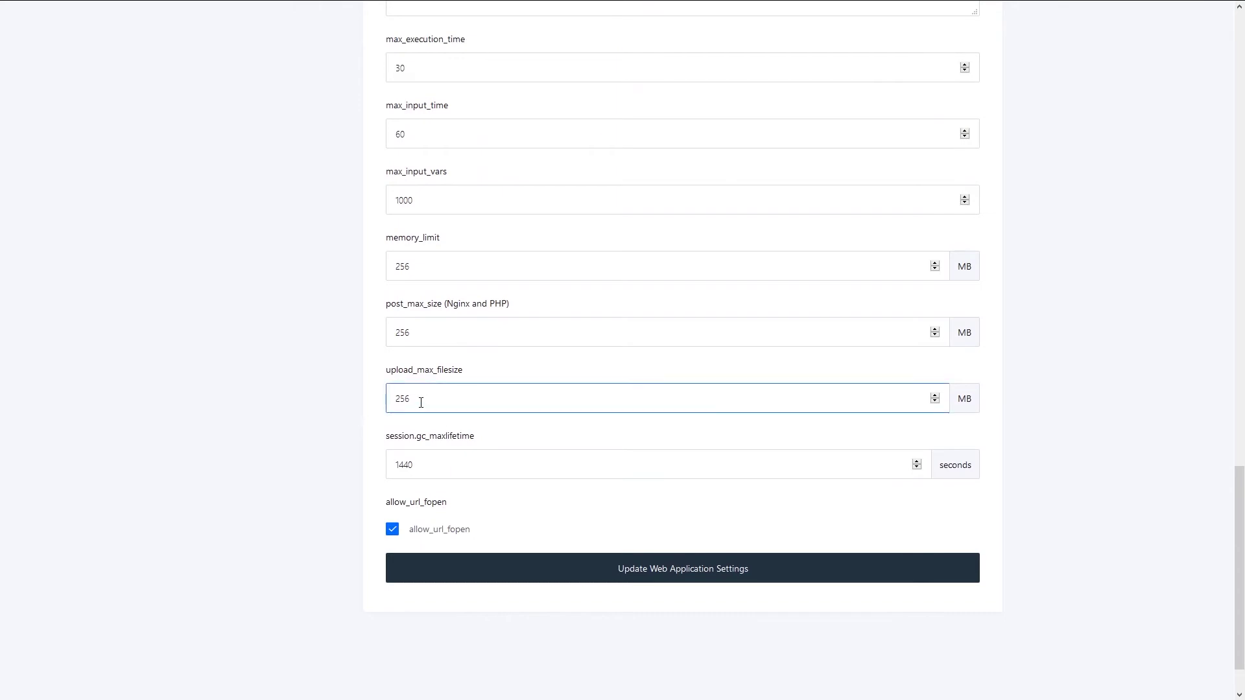
left_click(296, 359)
scroll(295, 357, "up", 2)
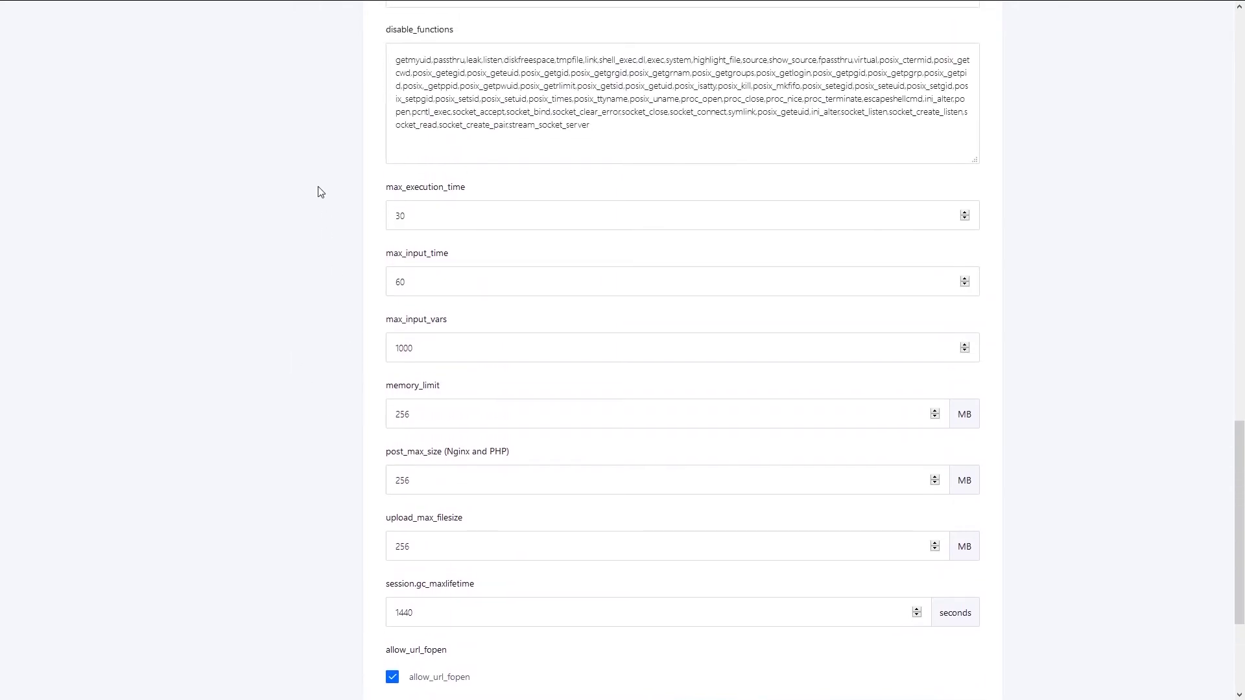
scroll(328, 426, "up", 20)
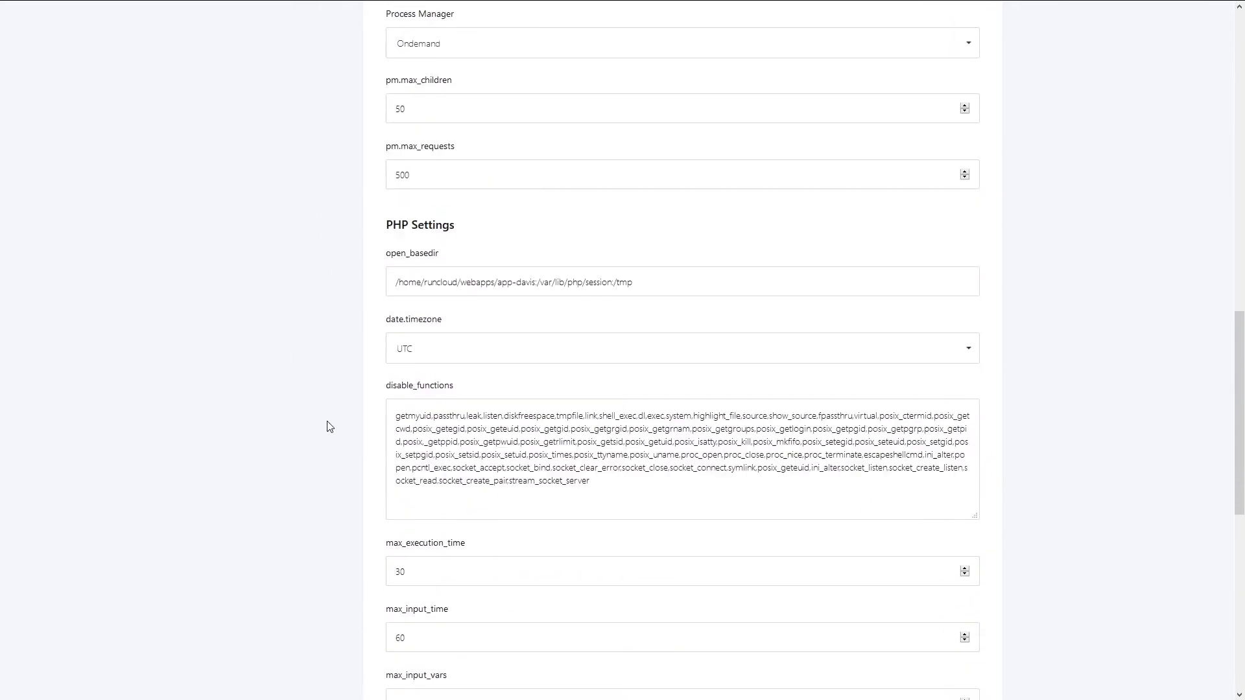
scroll(361, 556, "down", 2)
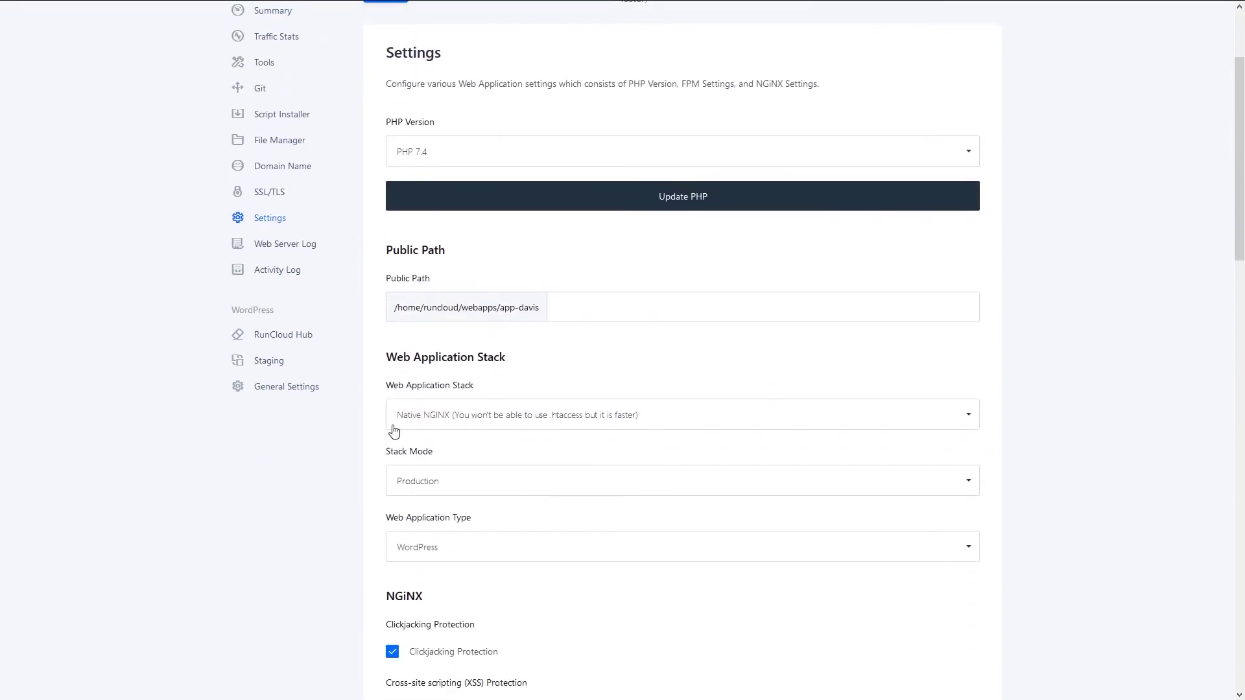
- View app-davis's empty Nginx Error Log in the Web Server Log
left_click(285, 246)
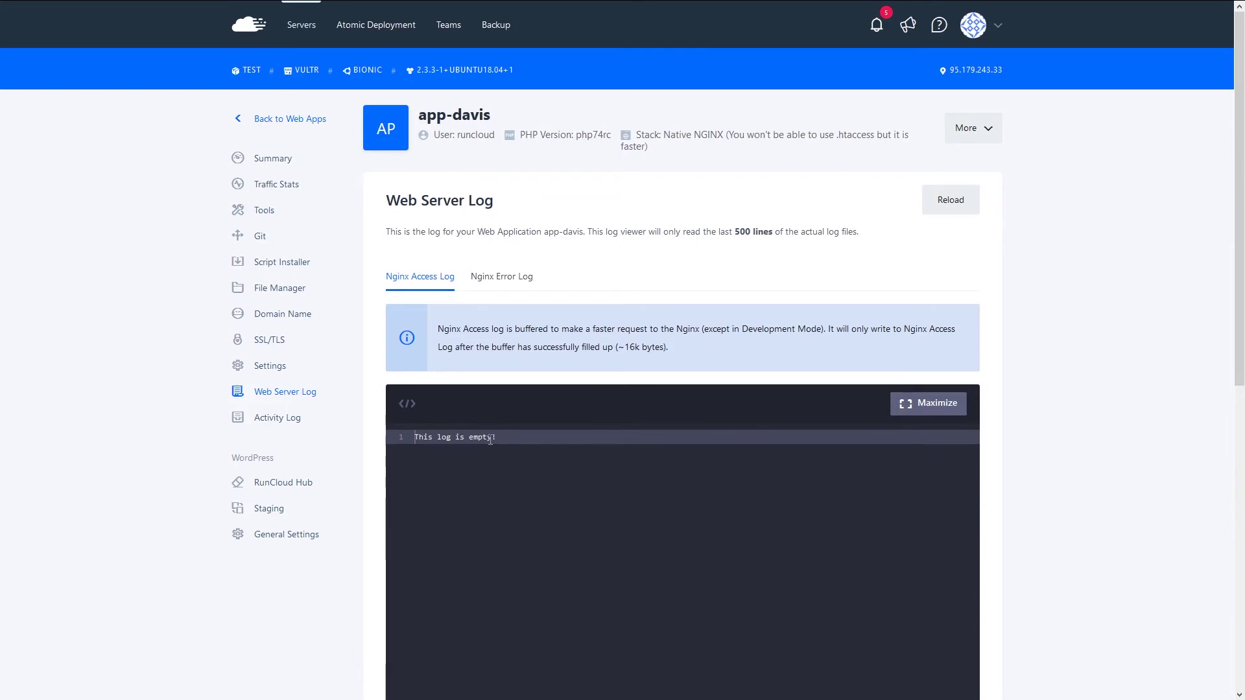
left_click(510, 277)
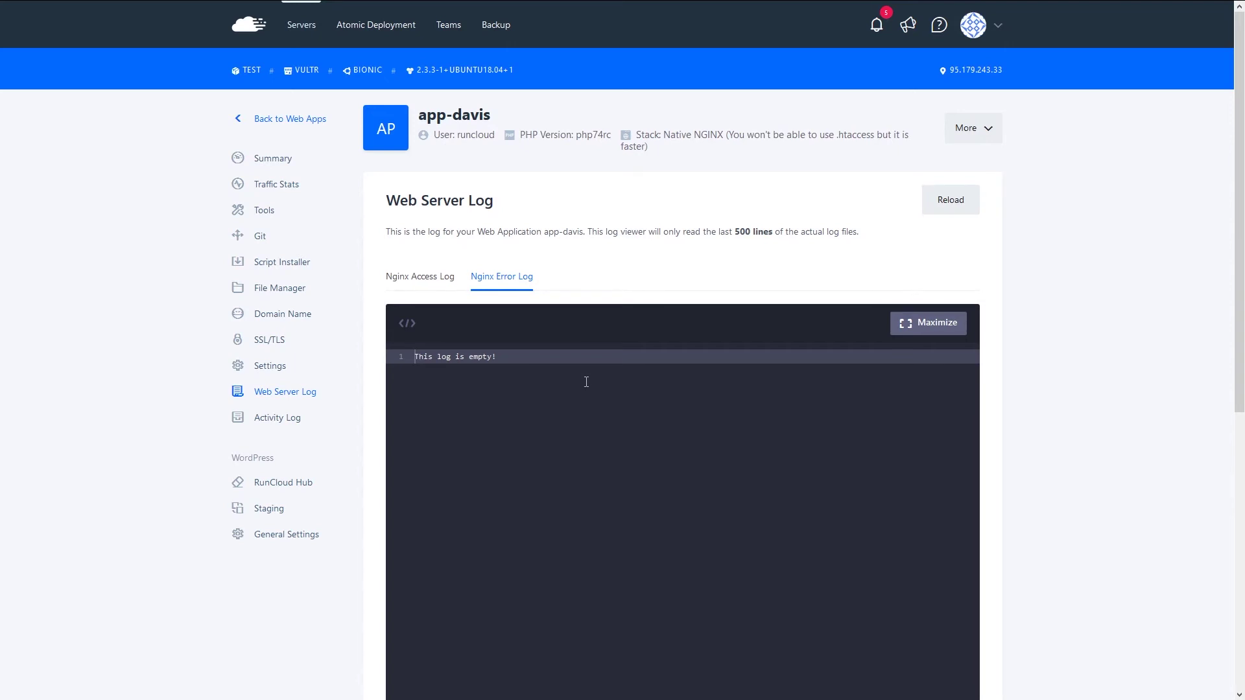
left_click(277, 423)
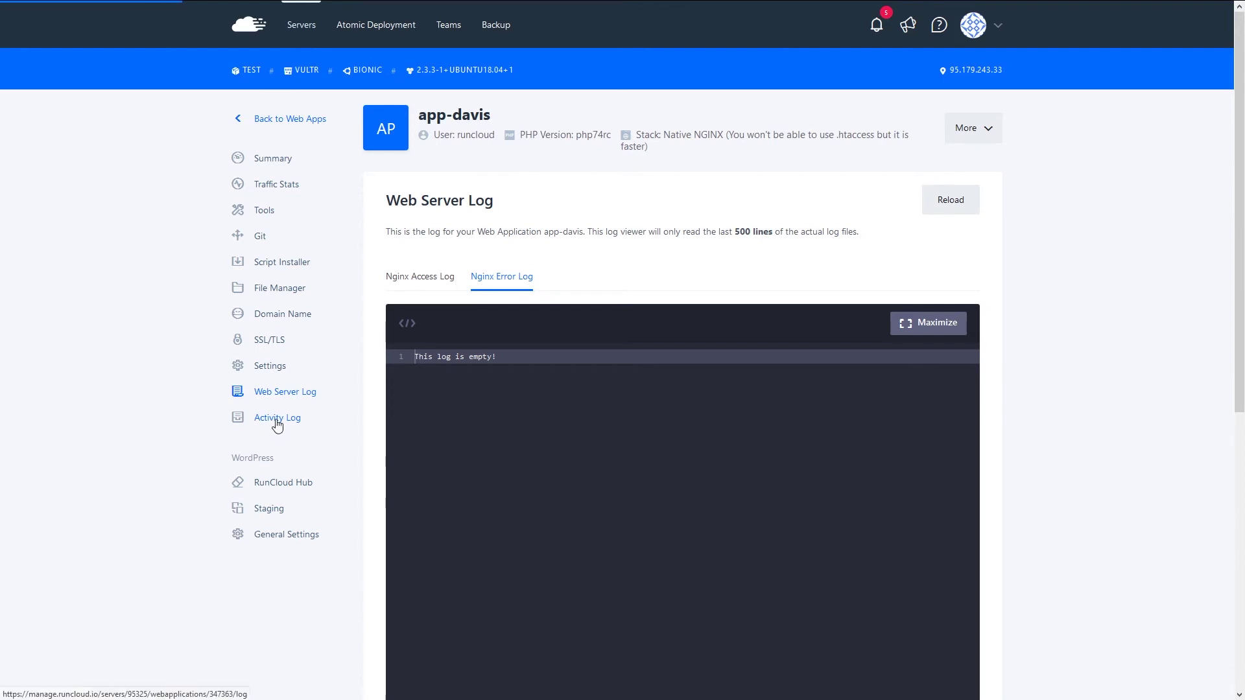
- Review the activity log and WordPress Address and Site Address values, then open Staging
left_click(276, 422)
left_click(265, 418)
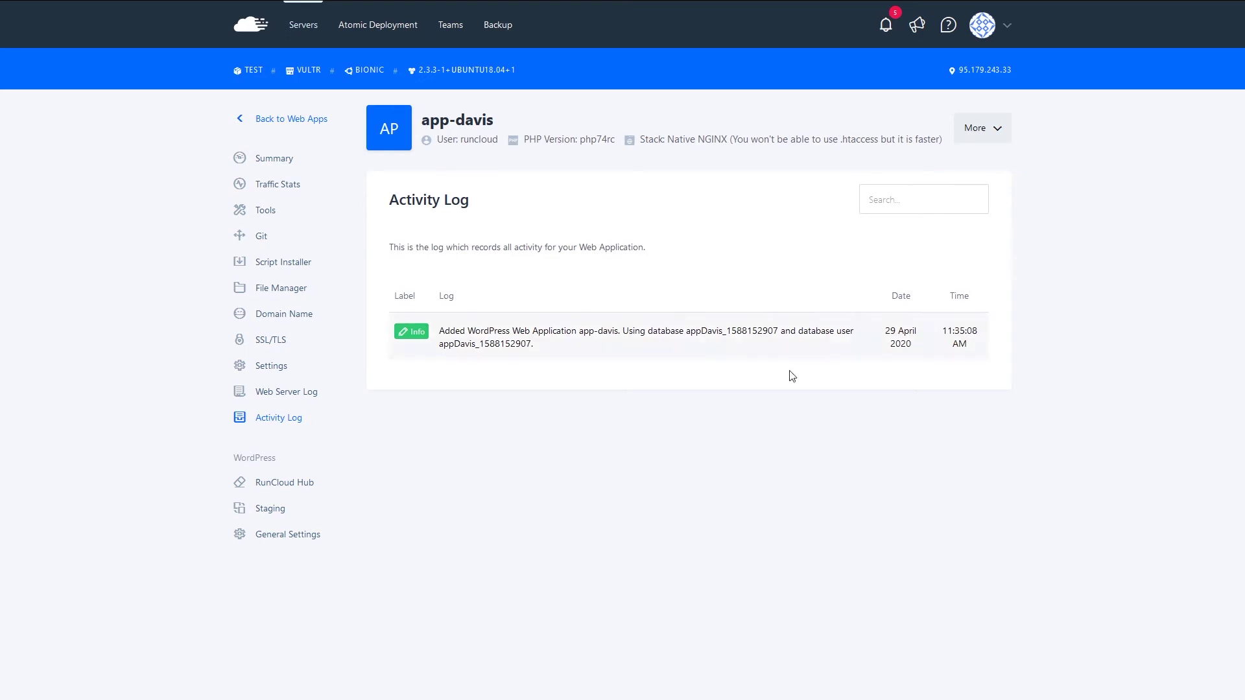
left_click(290, 536)
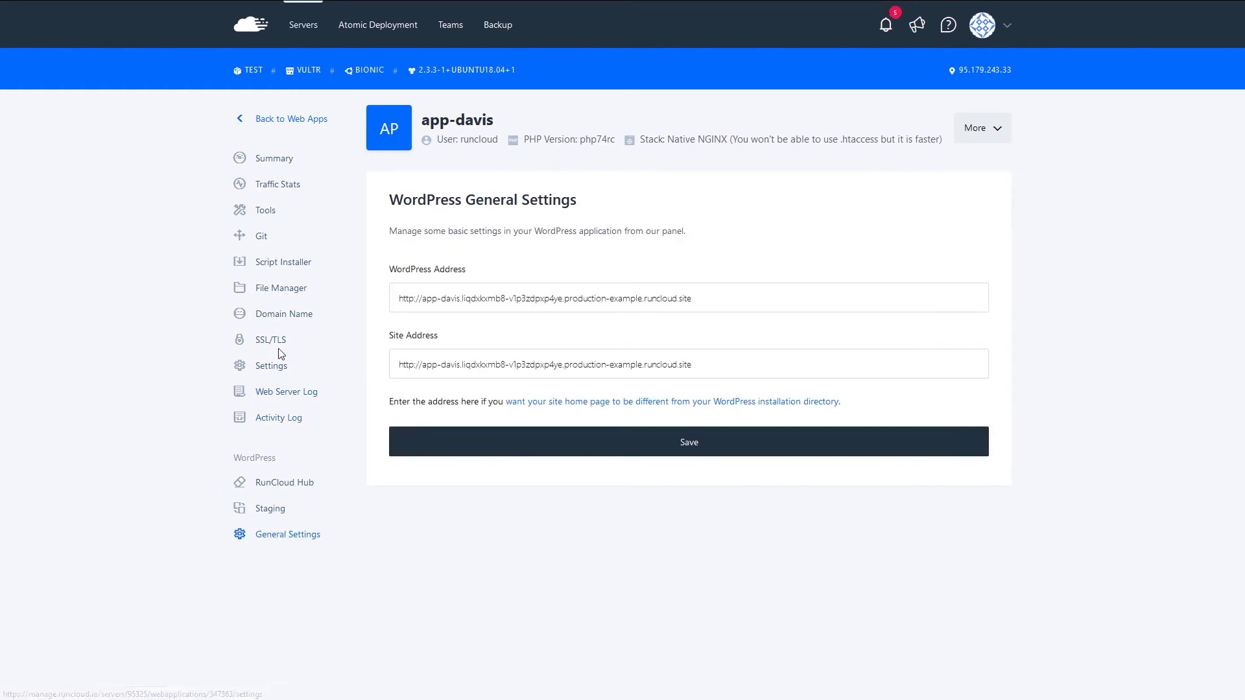
left_click(498, 302)
left_click(392, 319)
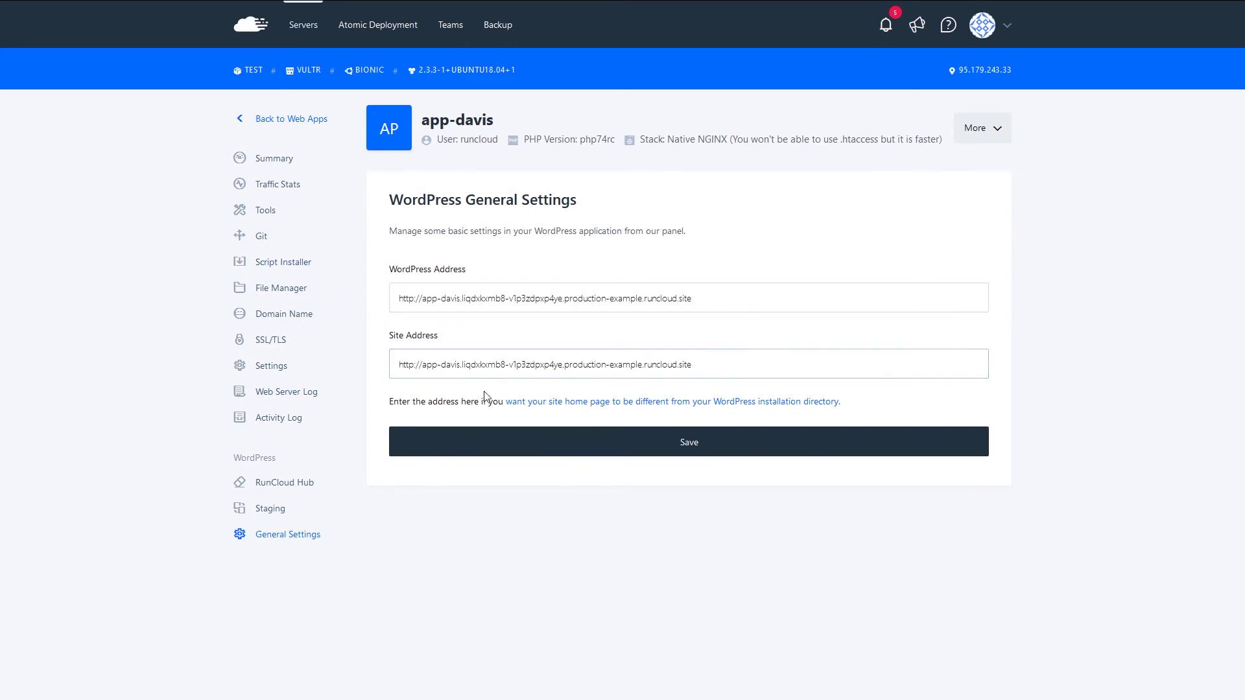
left_click(271, 515)
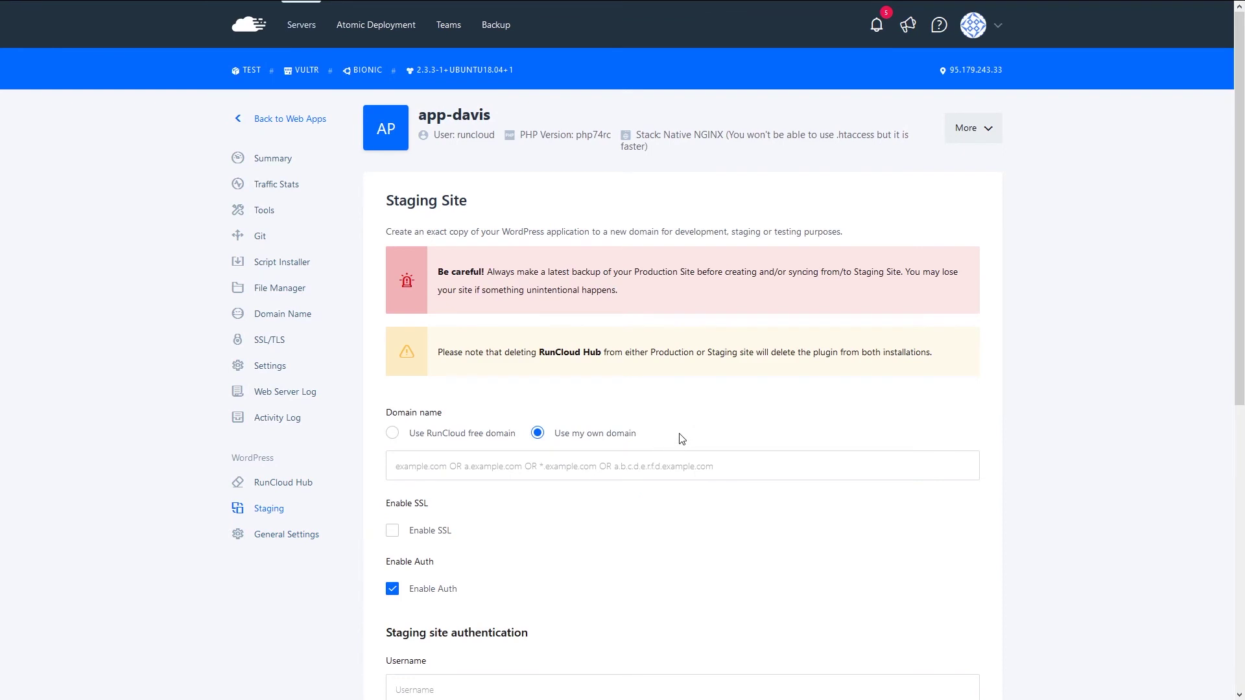
- Deploy app-davis staging on a free app-wilkinson RunCloud domain with Enable Auth turned off
scroll(681, 439, "down", 2)
left_click(397, 309)
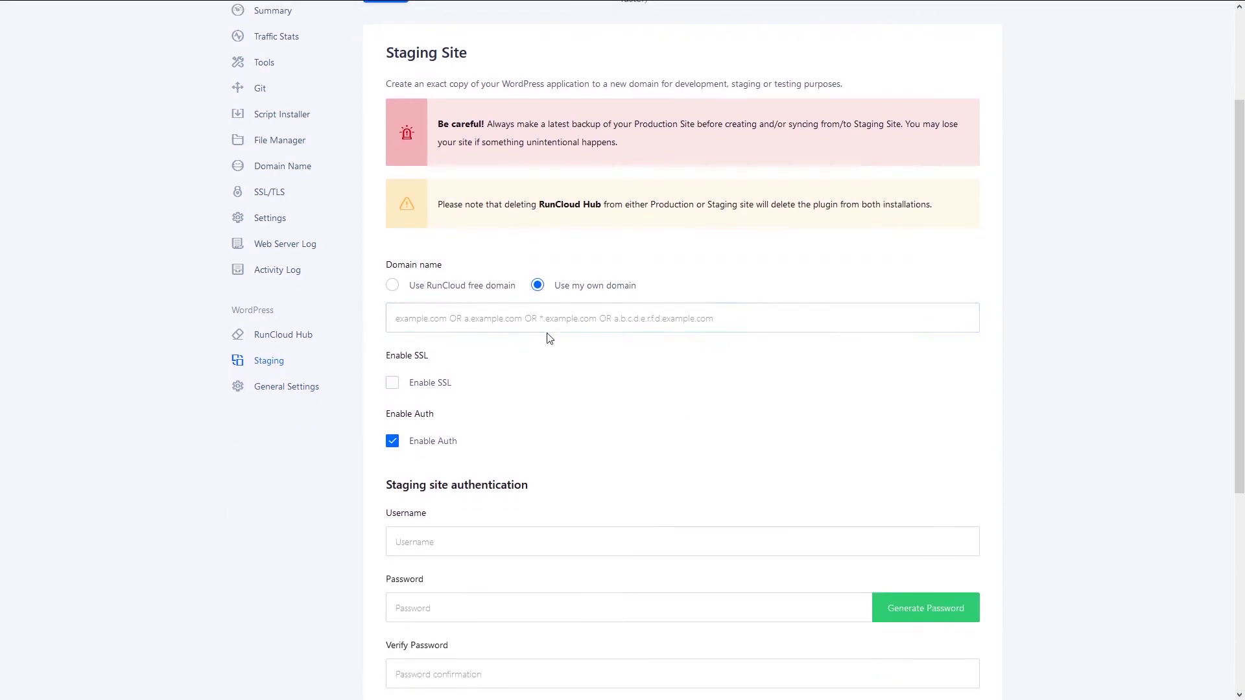
left_click(392, 286)
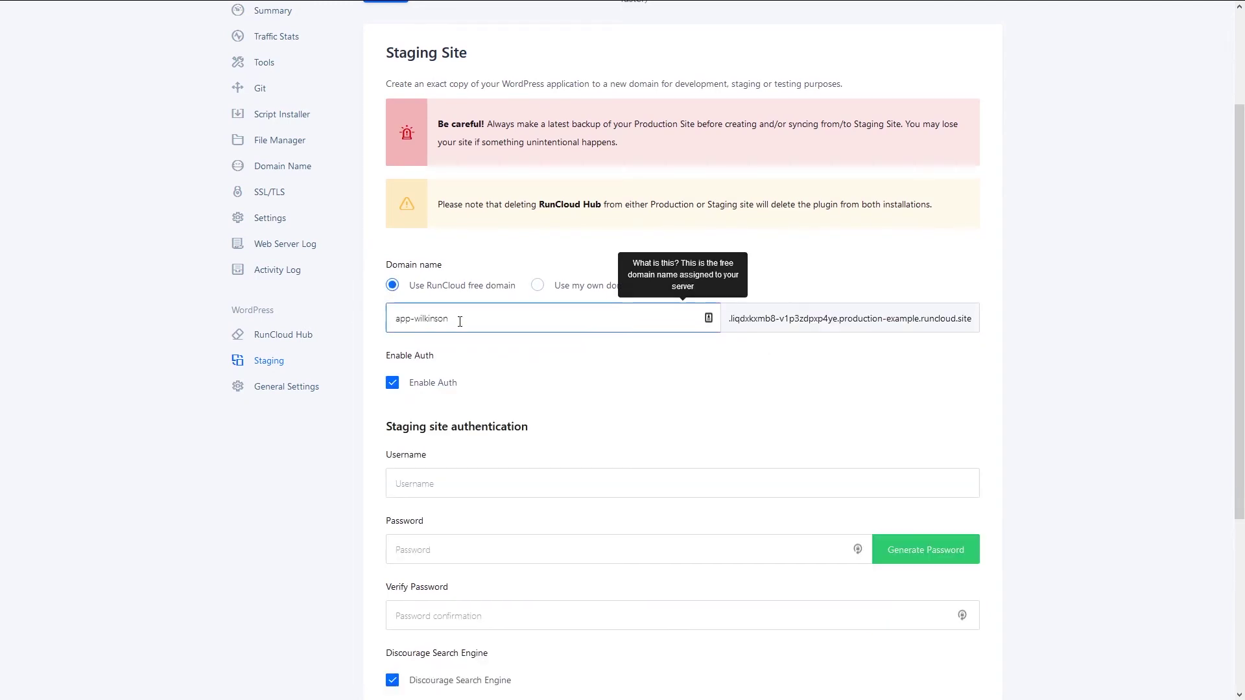
scroll(410, 337, "down", 4)
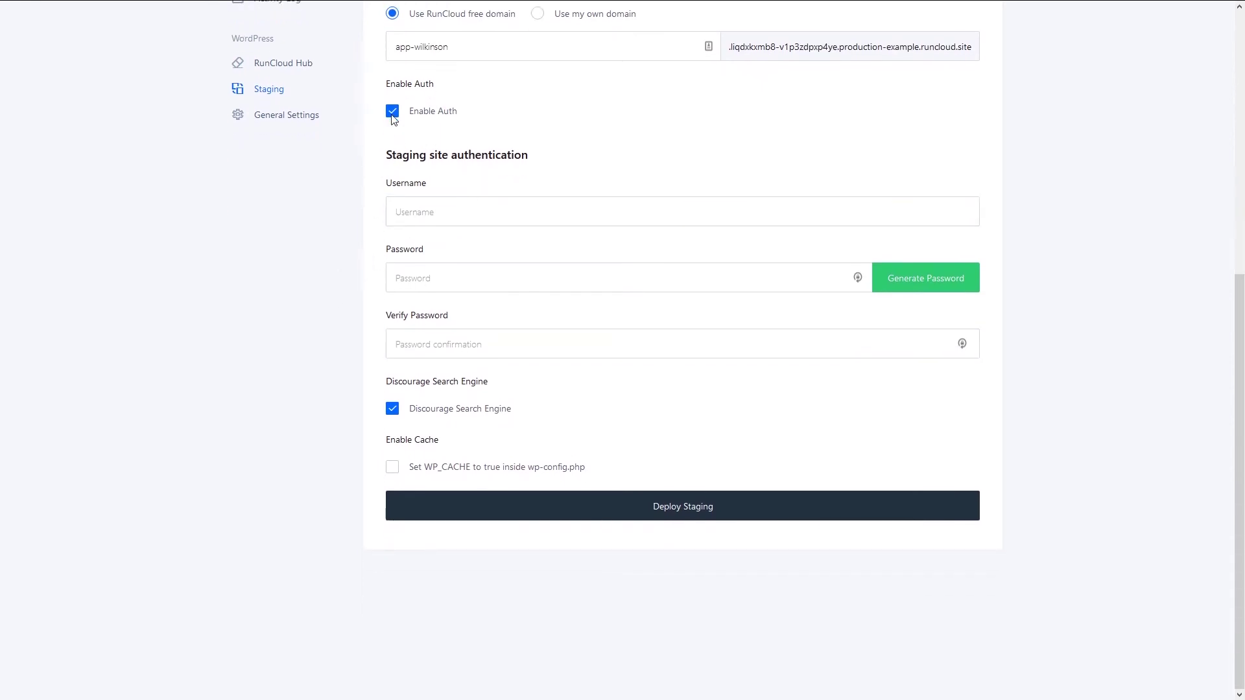
left_click(393, 113)
left_click(676, 506)
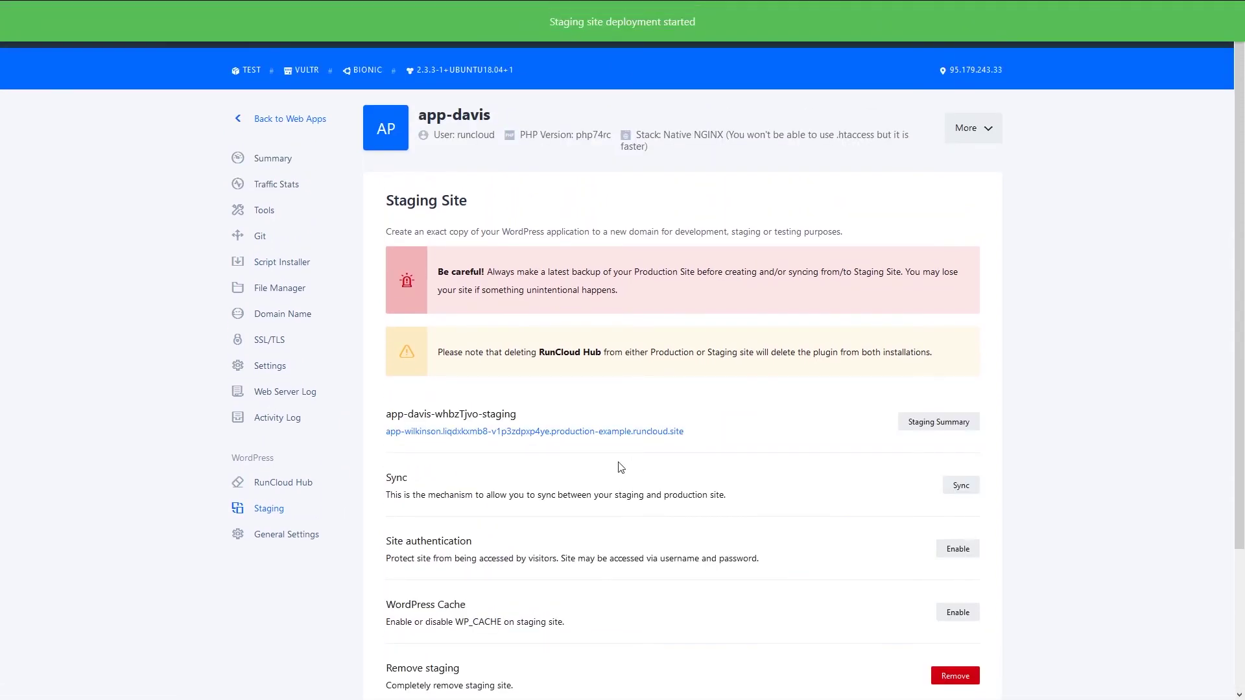
- Open app-davis's Sync page, set to sync Staging into Production with all tables
scroll(622, 471, "down", 3)
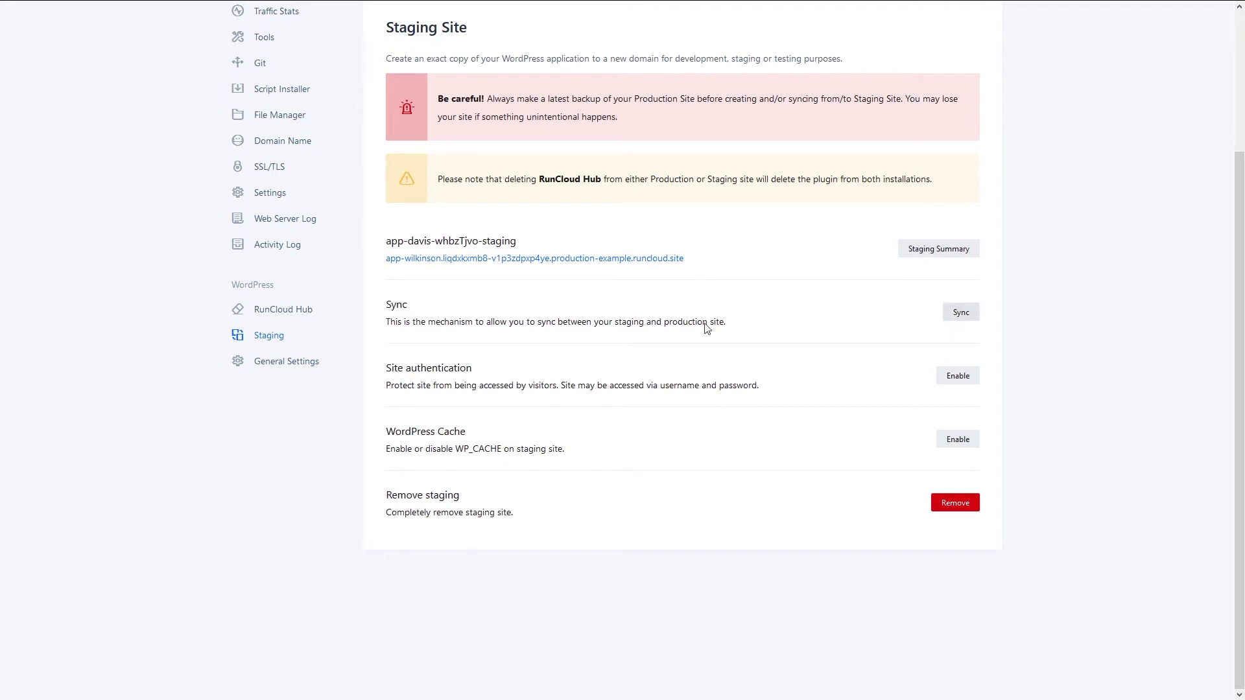
left_click(963, 315)
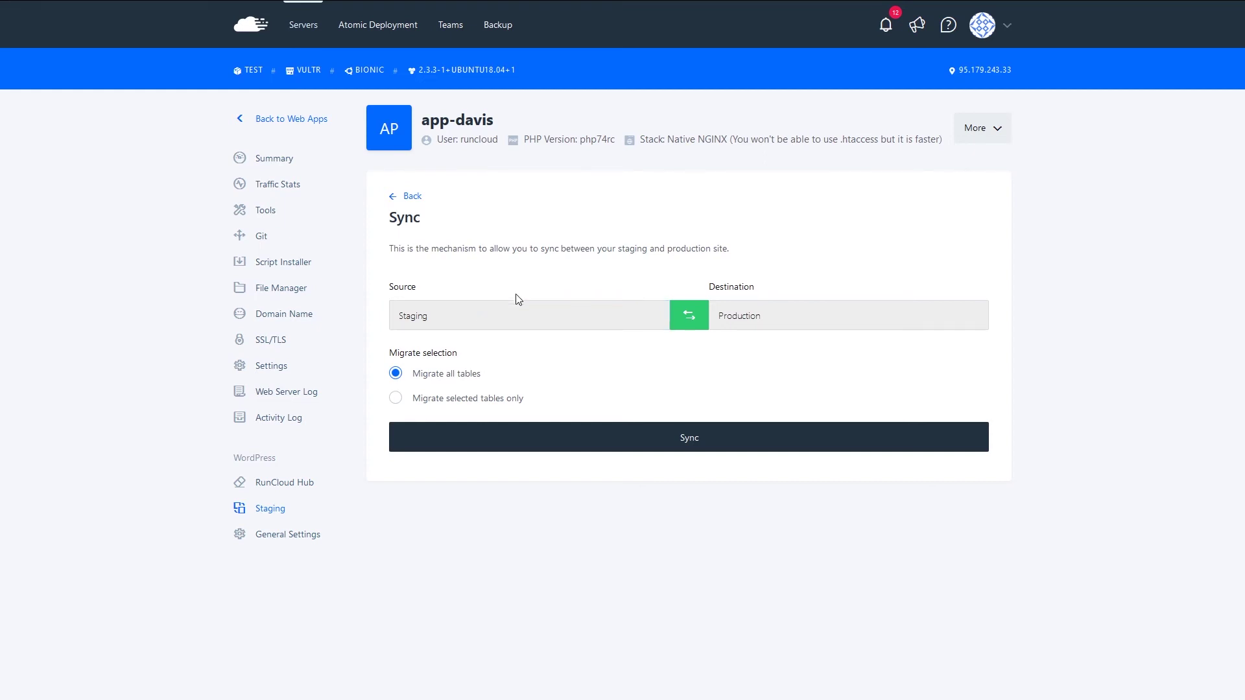
- Agree to NGINX cache setup and install RunCloud Hub with a 50 MB cache folder and 60-minute cache time
left_click(289, 488)
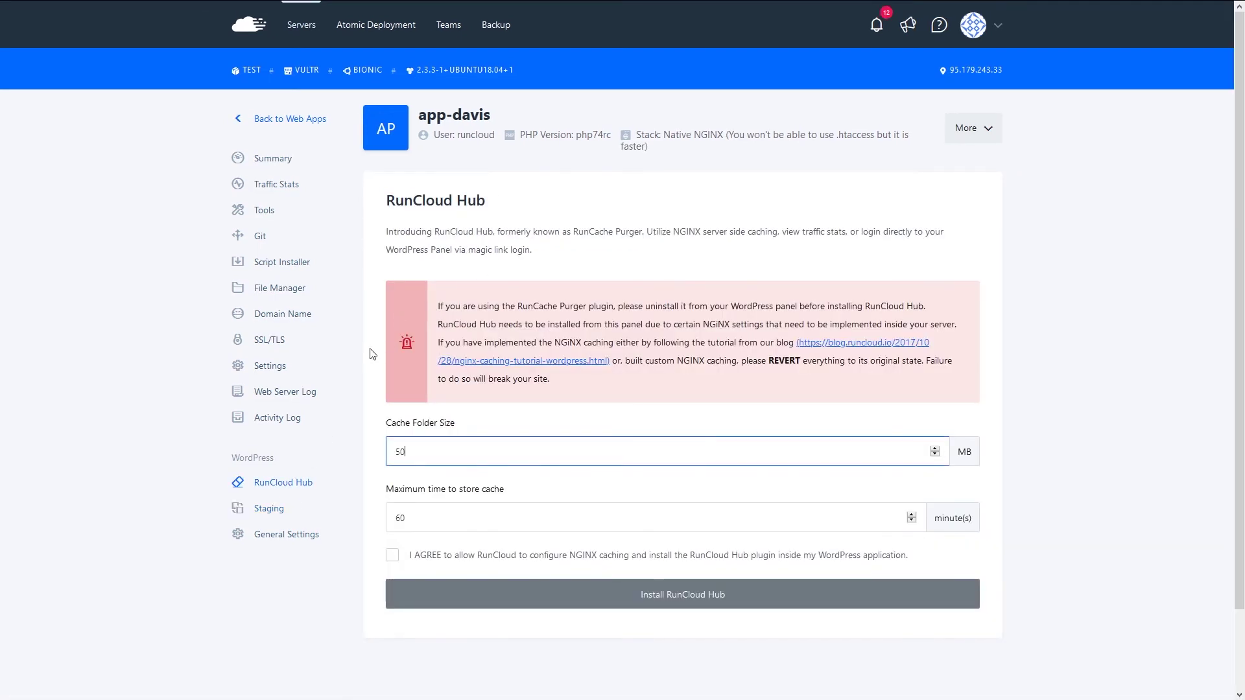
scroll(371, 350, "down", 2)
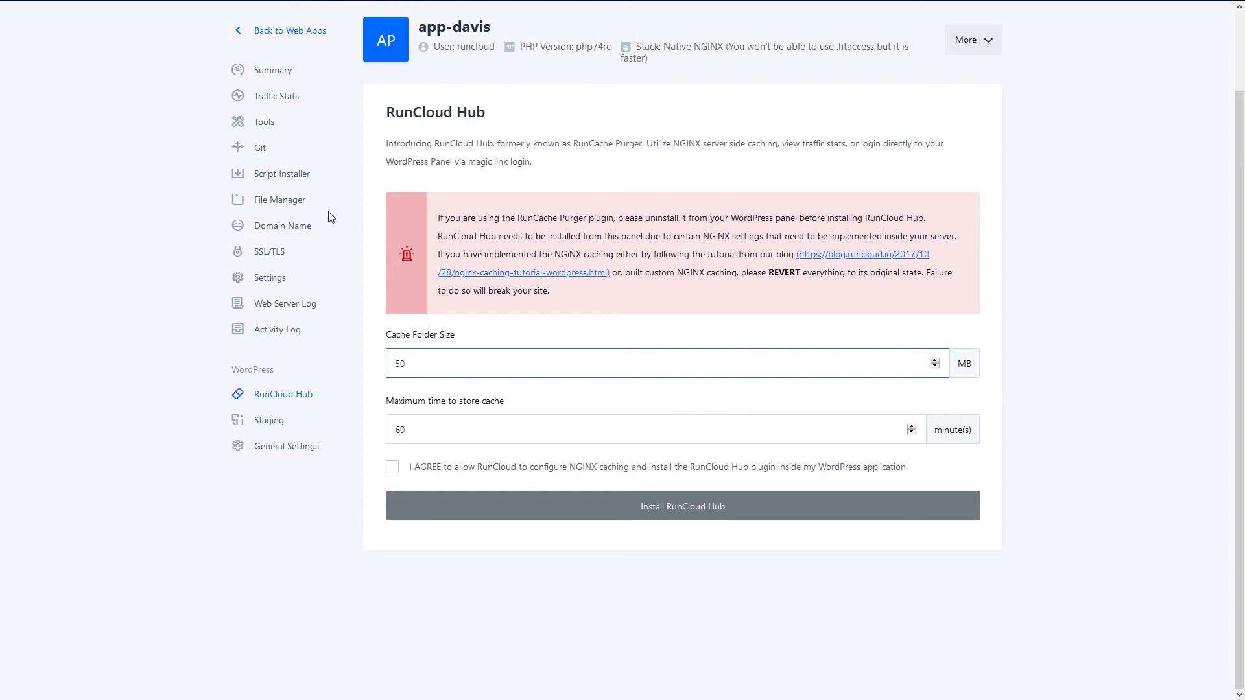
left_click(392, 468)
scroll(495, 533, "up", 2)
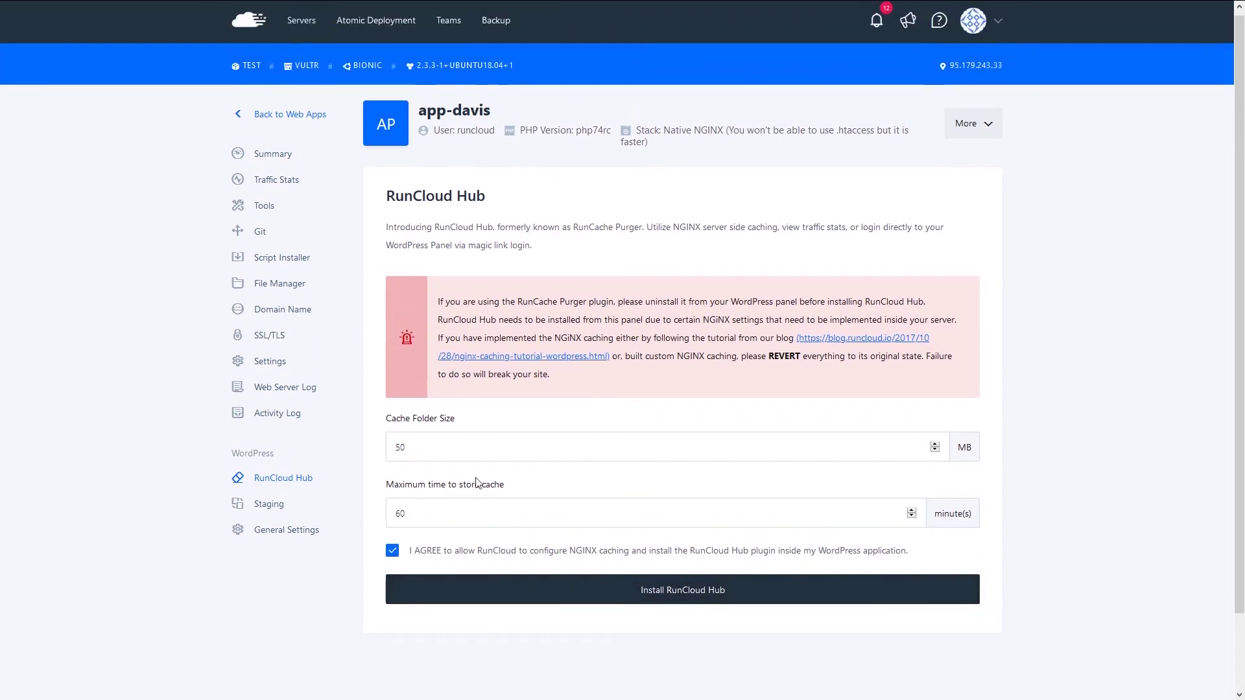
scroll(477, 483, "down", 2)
left_click_drag(425, 361, 385, 363)
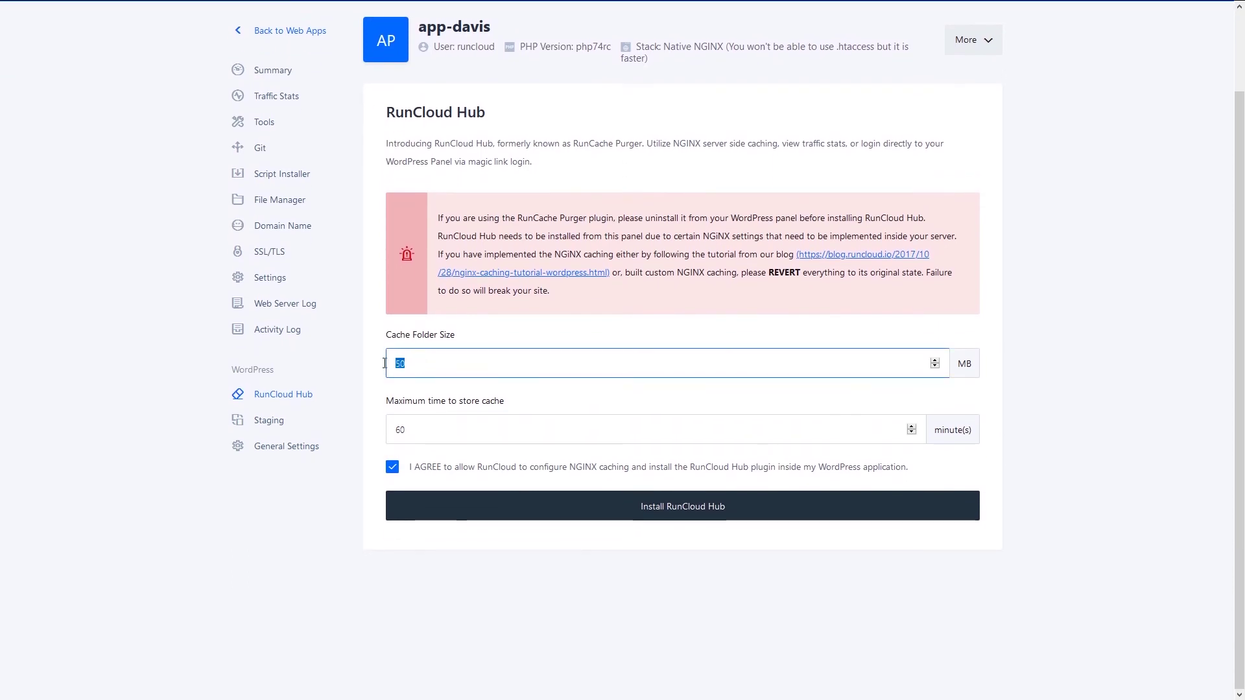
left_click(327, 589)
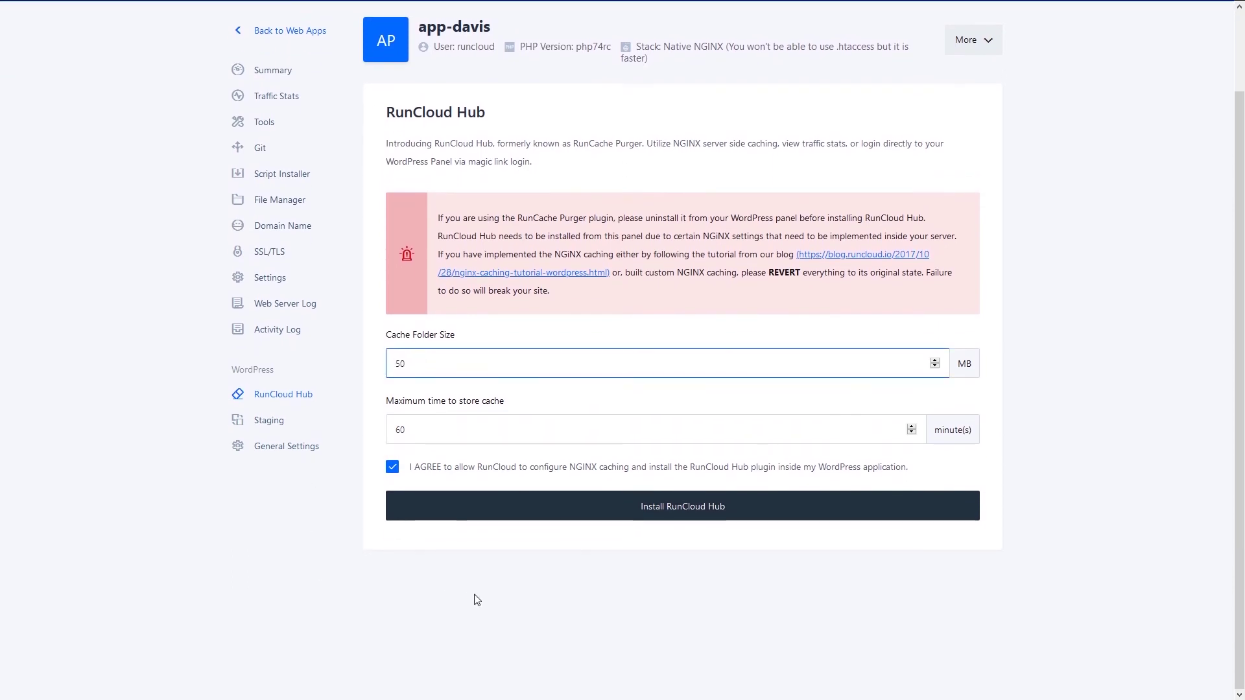
left_click(679, 517)
left_click(659, 418)
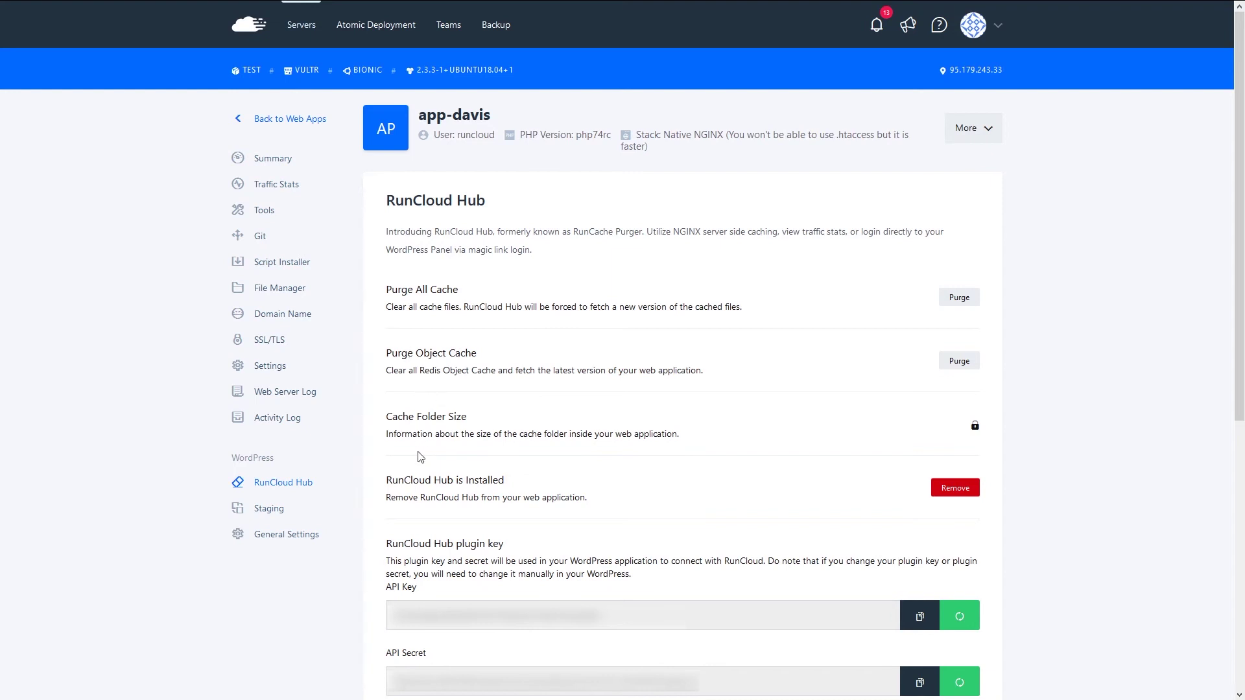
- Try a magic-link WordPress login as admin and dismiss the upgrade-subscription error
scroll(418, 457, "down", 2)
scroll(409, 458, "up", 2)
scroll(661, 500, "down", 5)
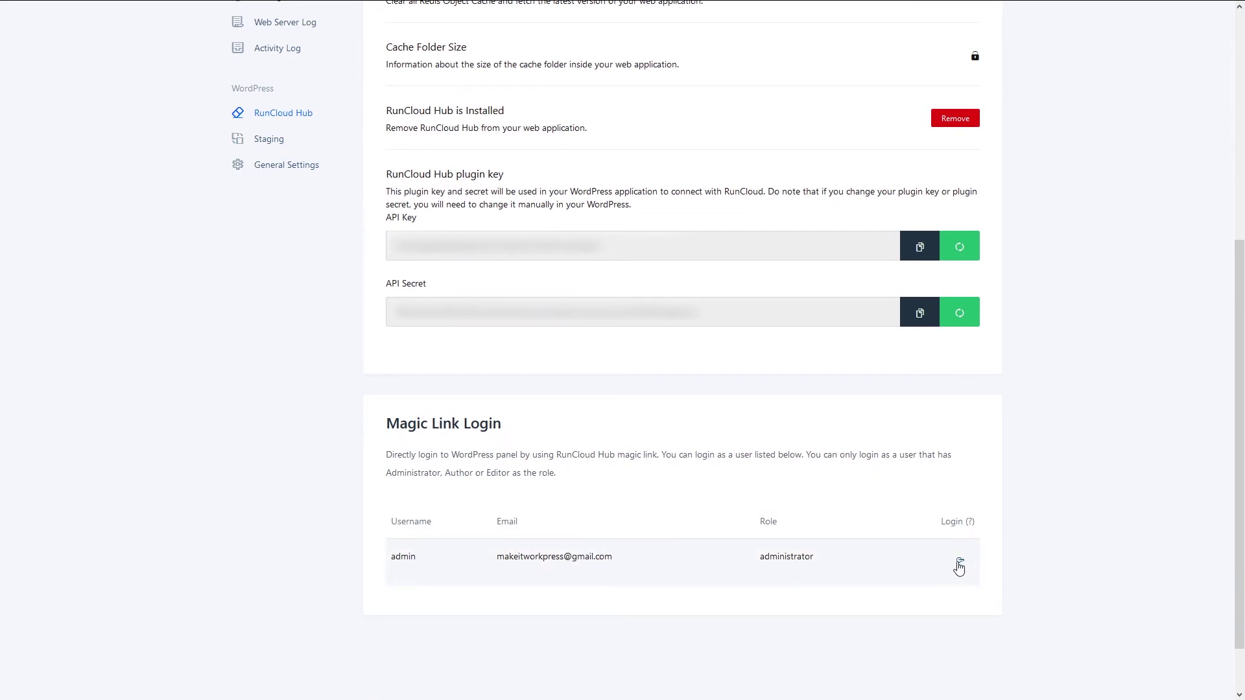
left_click(959, 566)
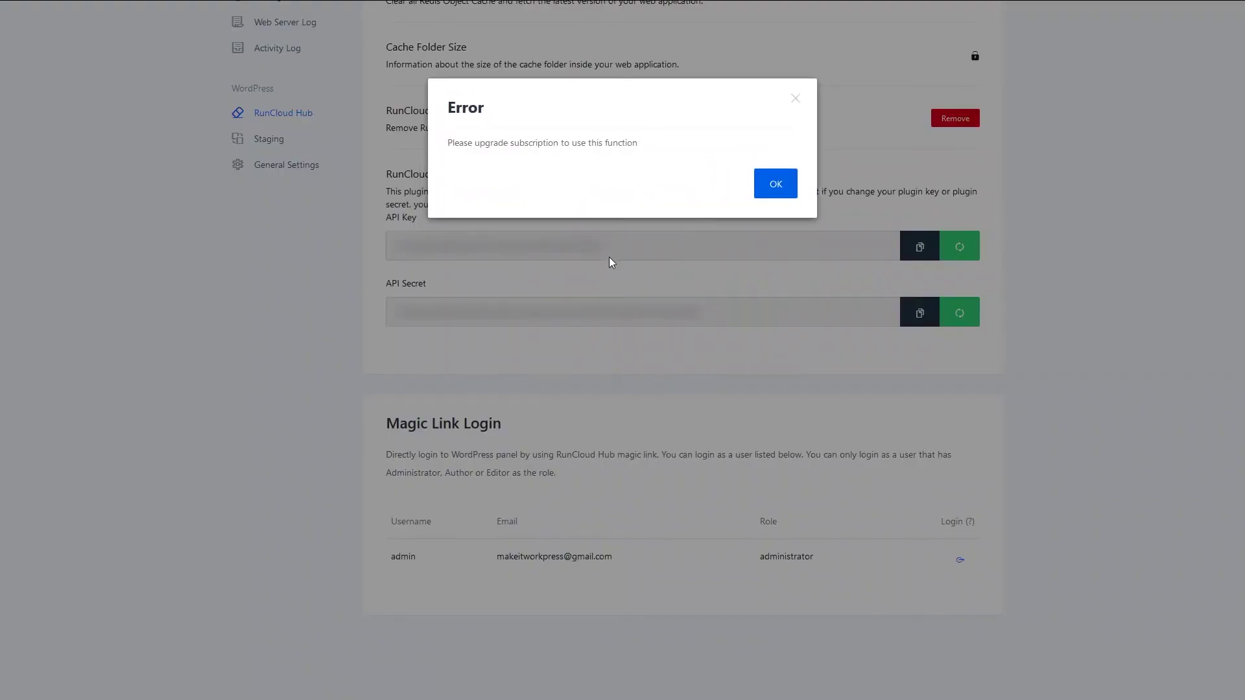
left_click(773, 190)
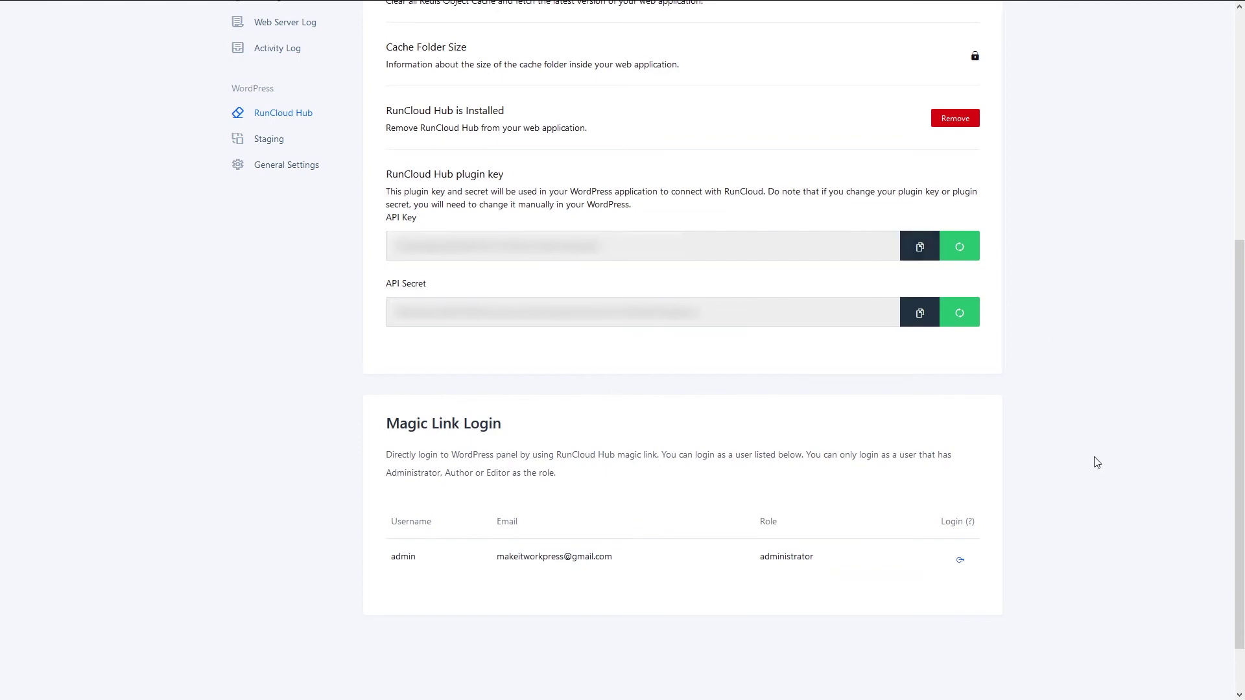
- Go from the app Summary to app-davis's Domain Name list showing the free runcloud.site domain
scroll(1102, 539, "up", 6)
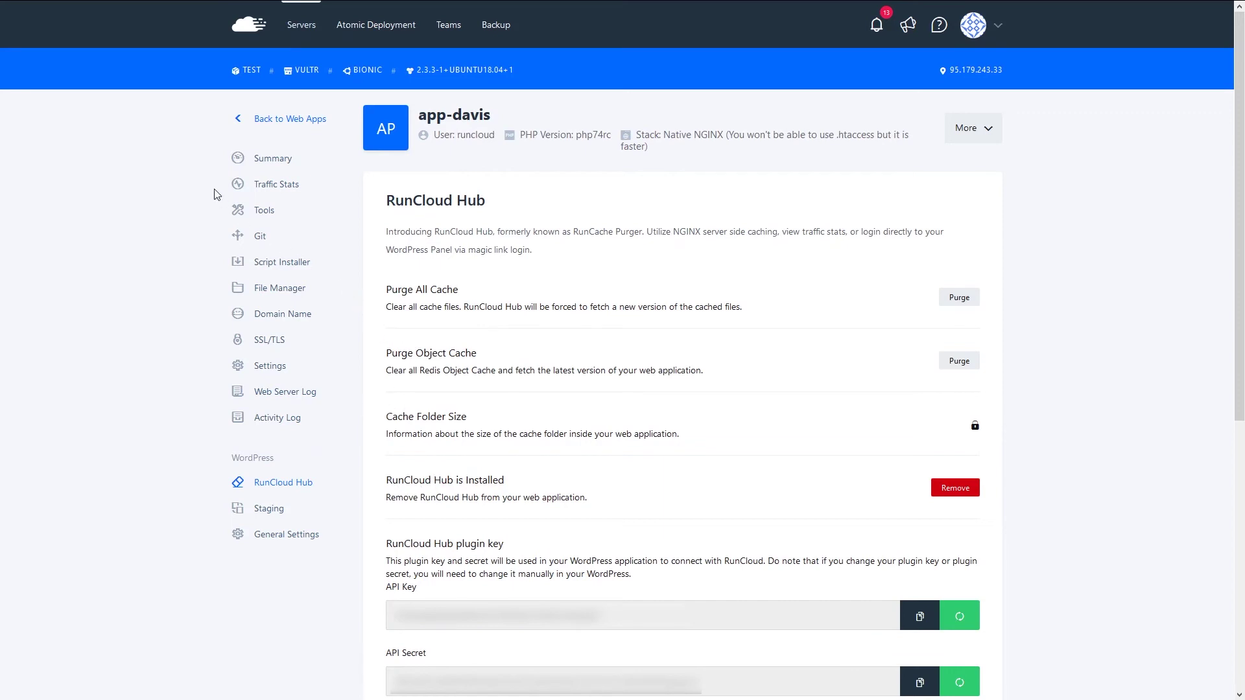
left_click(262, 163)
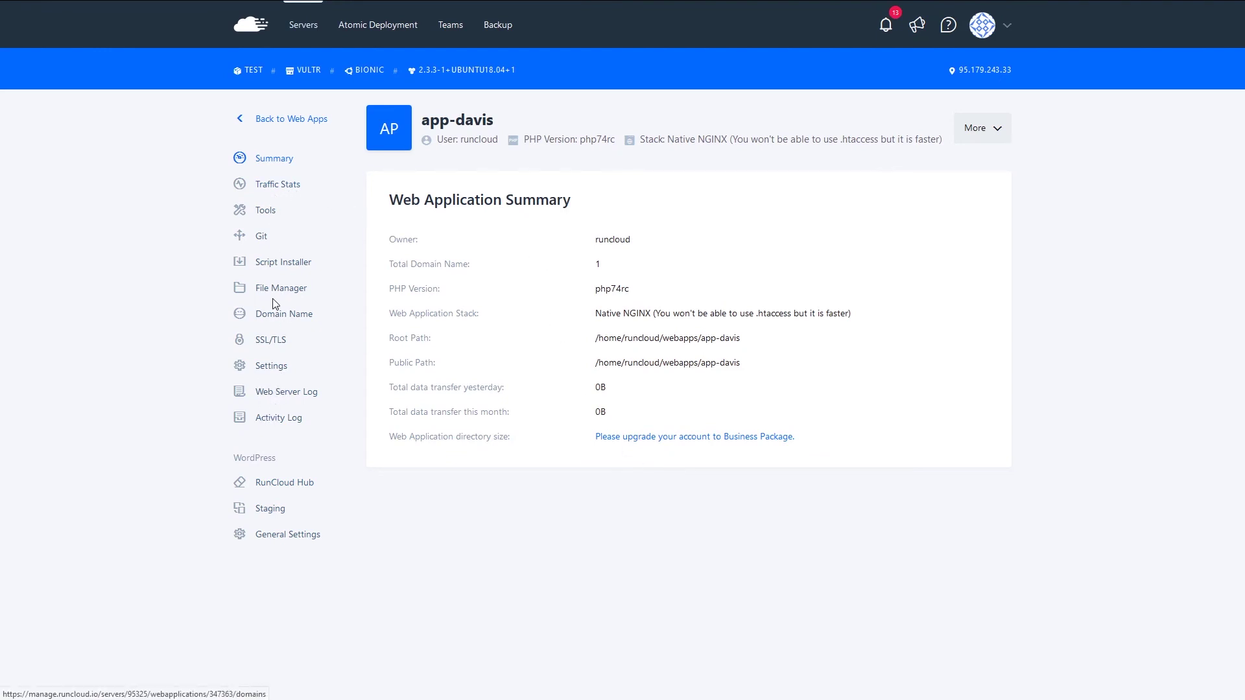
left_click(283, 318)
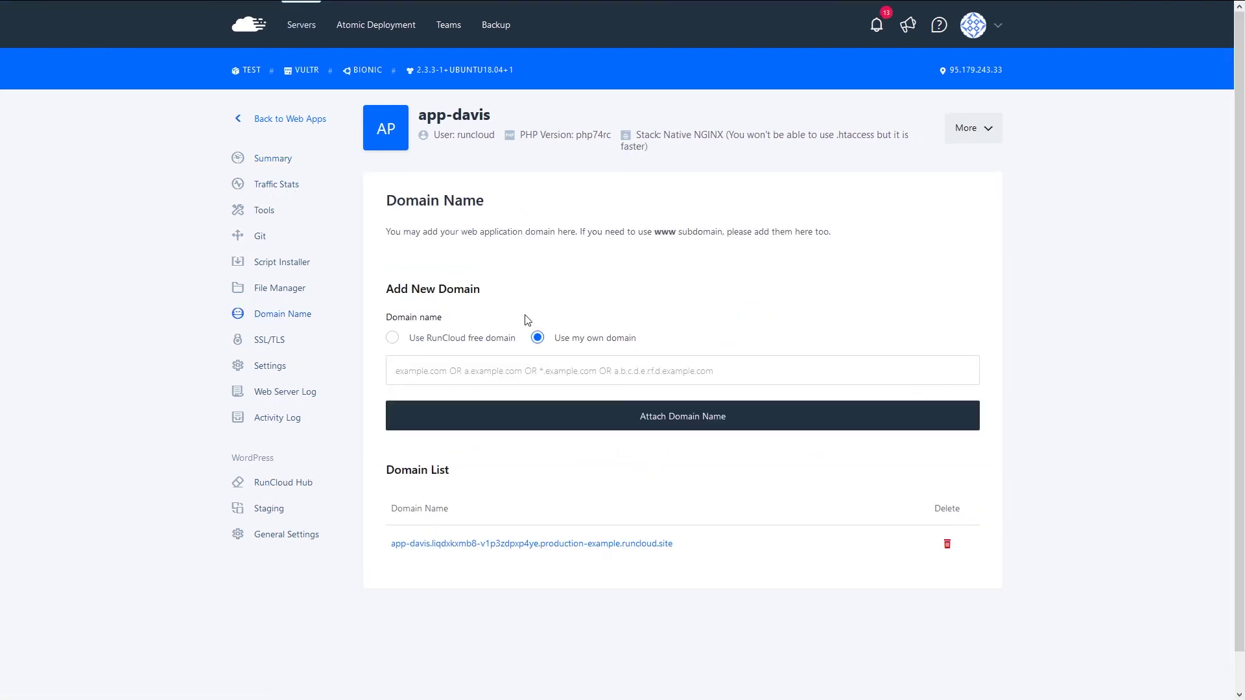
- Open the live app-davis site from its runcloud.site domain and scroll past the Hello world! post
left_click(535, 548)
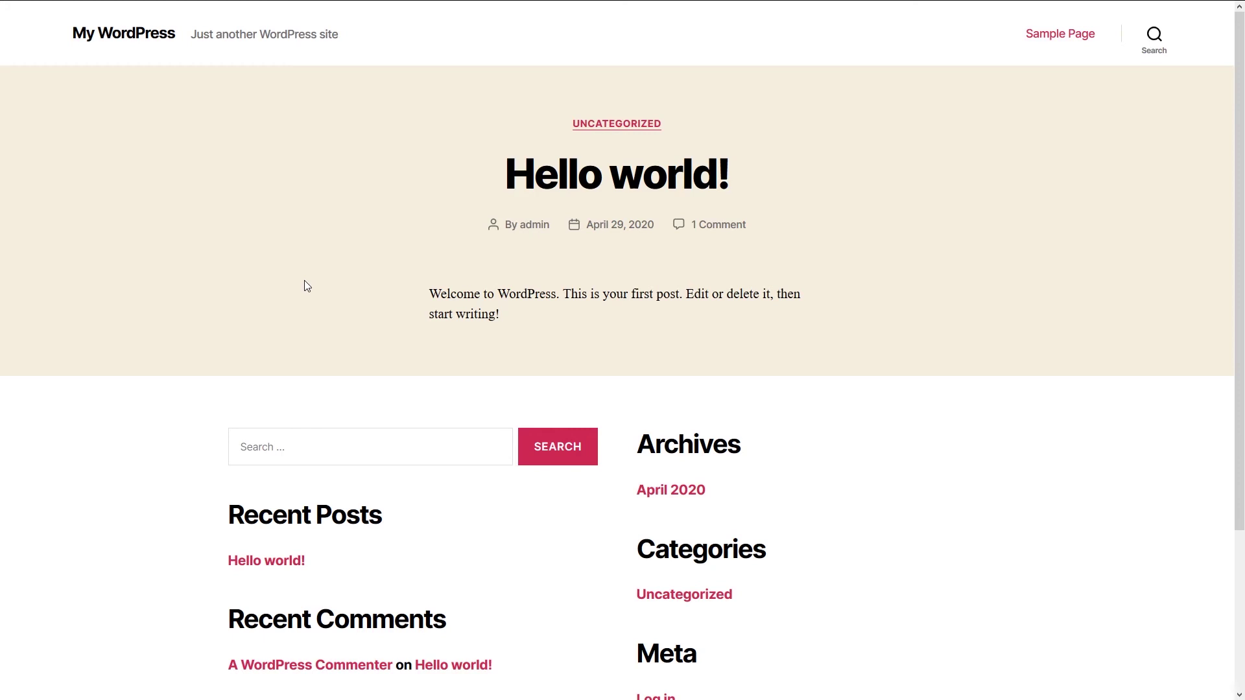
scroll(584, 500, "down", 3)
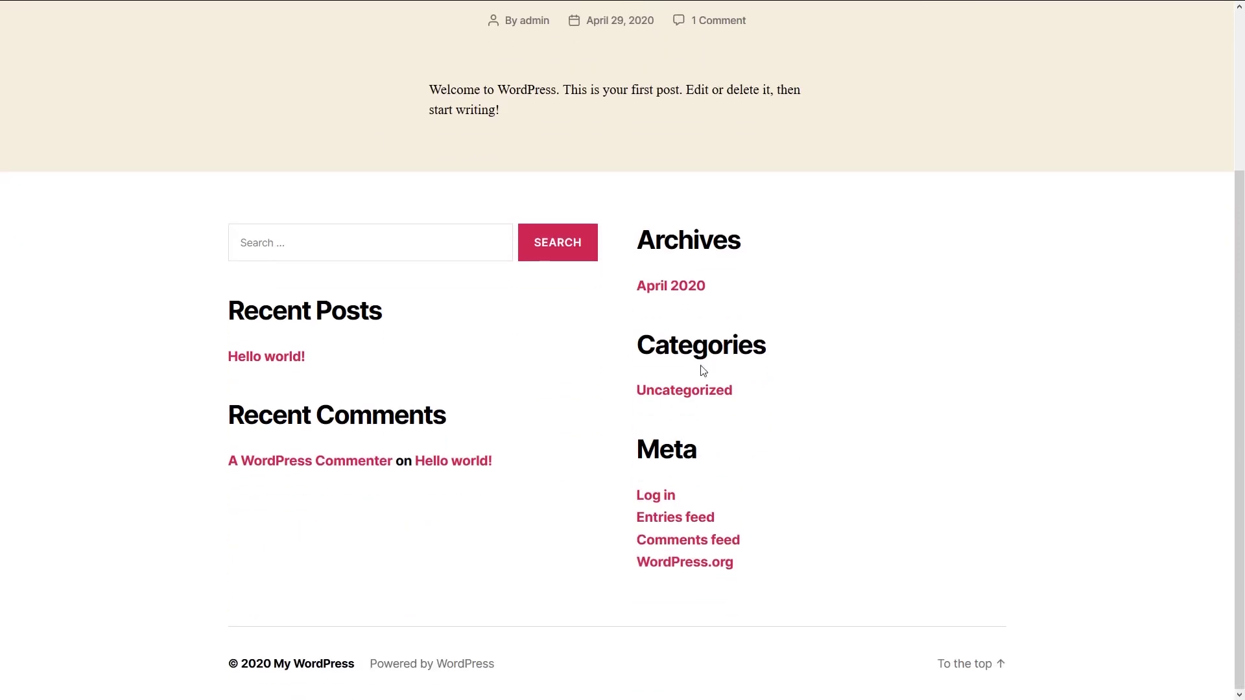
scroll(815, 606, "up", 3)
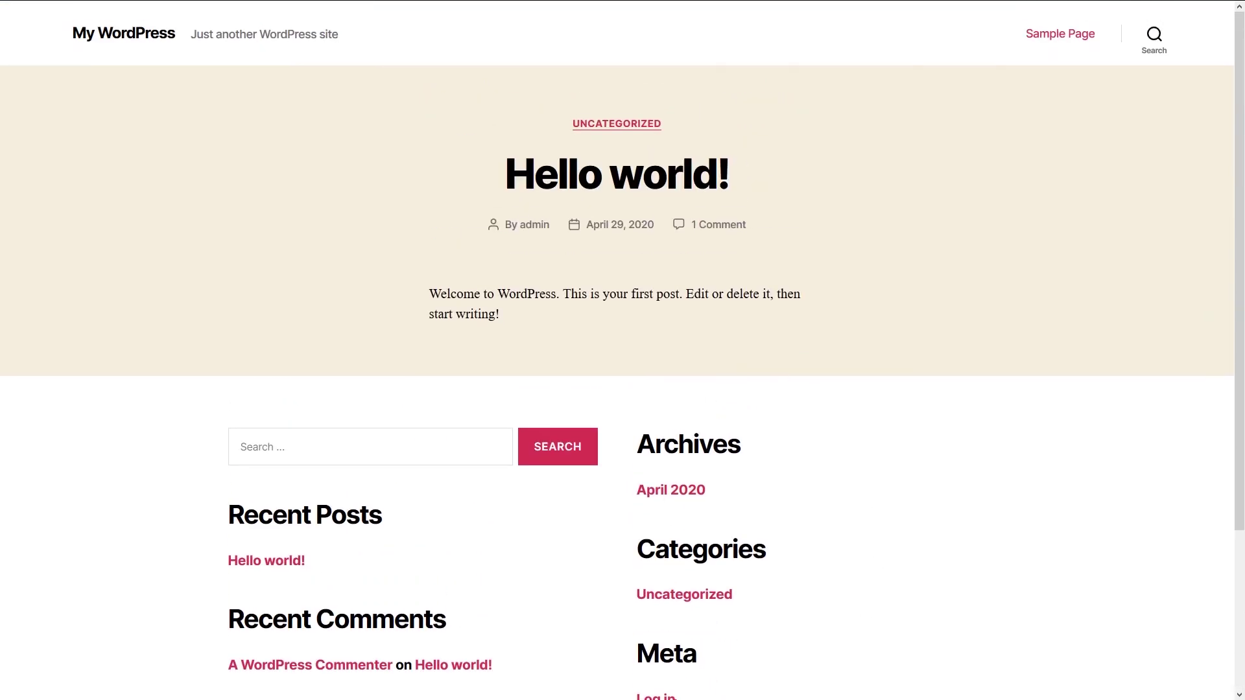
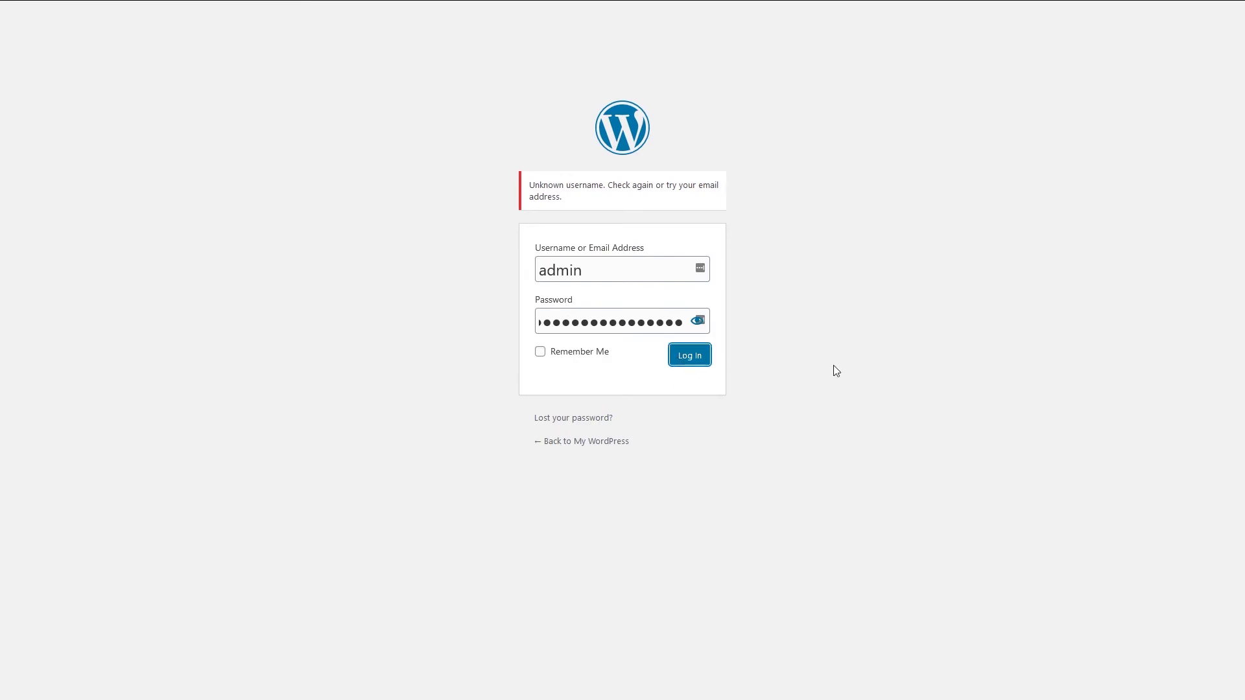
- Log in to WordPress admin and browse Themes and Posts to the Installed Plugins list, highlighting RunCloud Hub
key("Return")
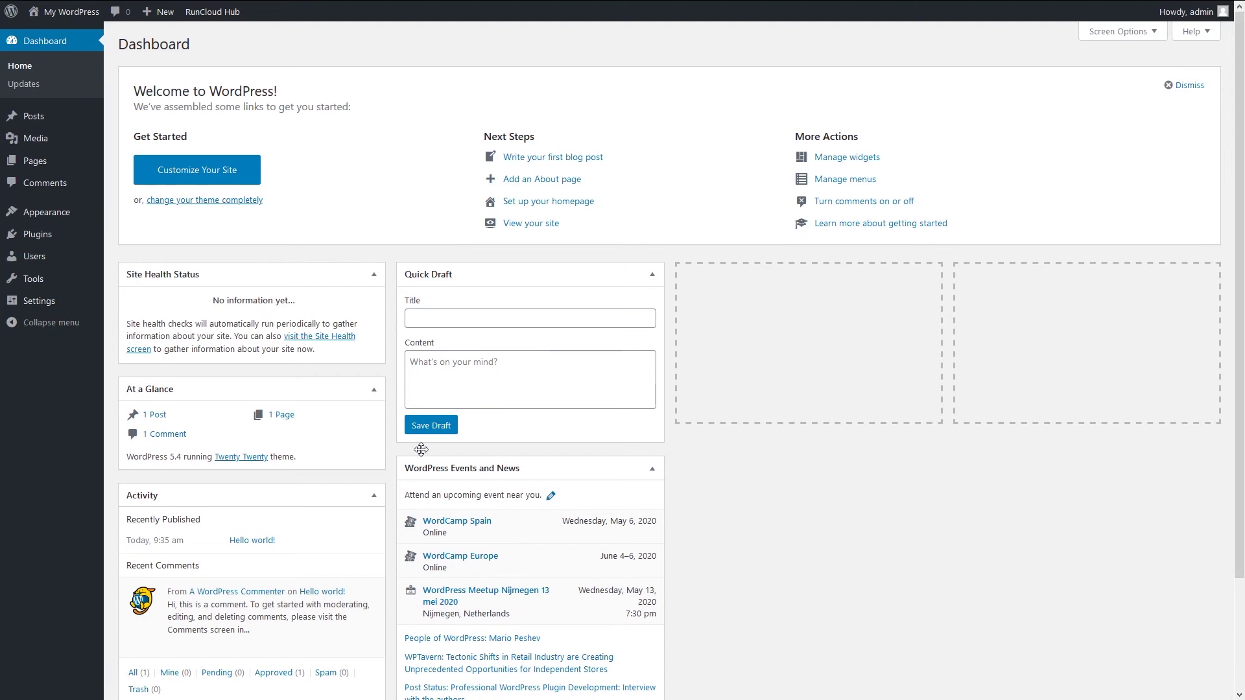
left_click(40, 215)
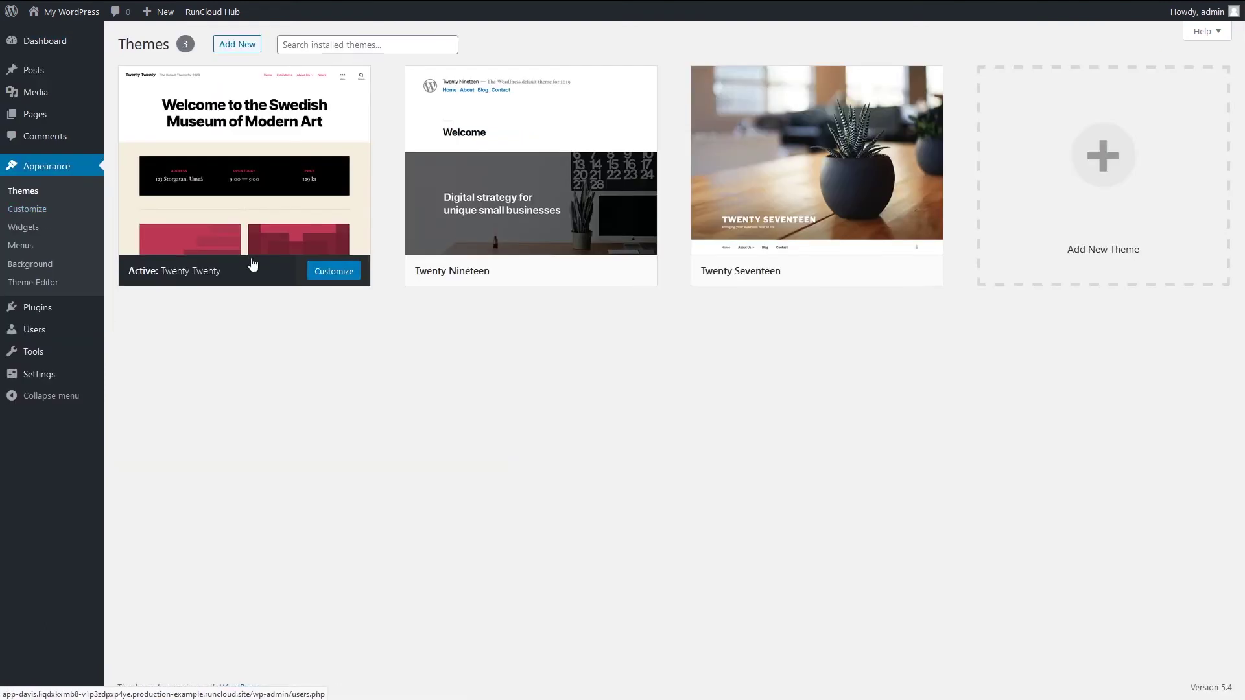
left_click(33, 68)
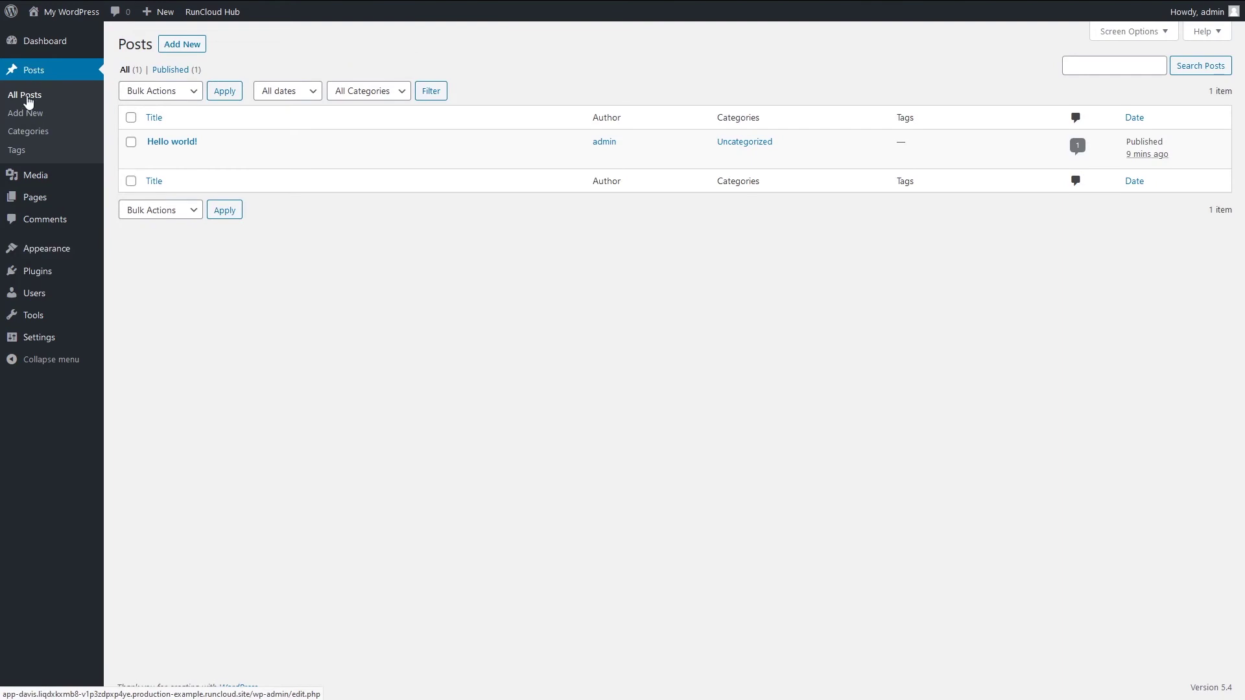
left_click(28, 286)
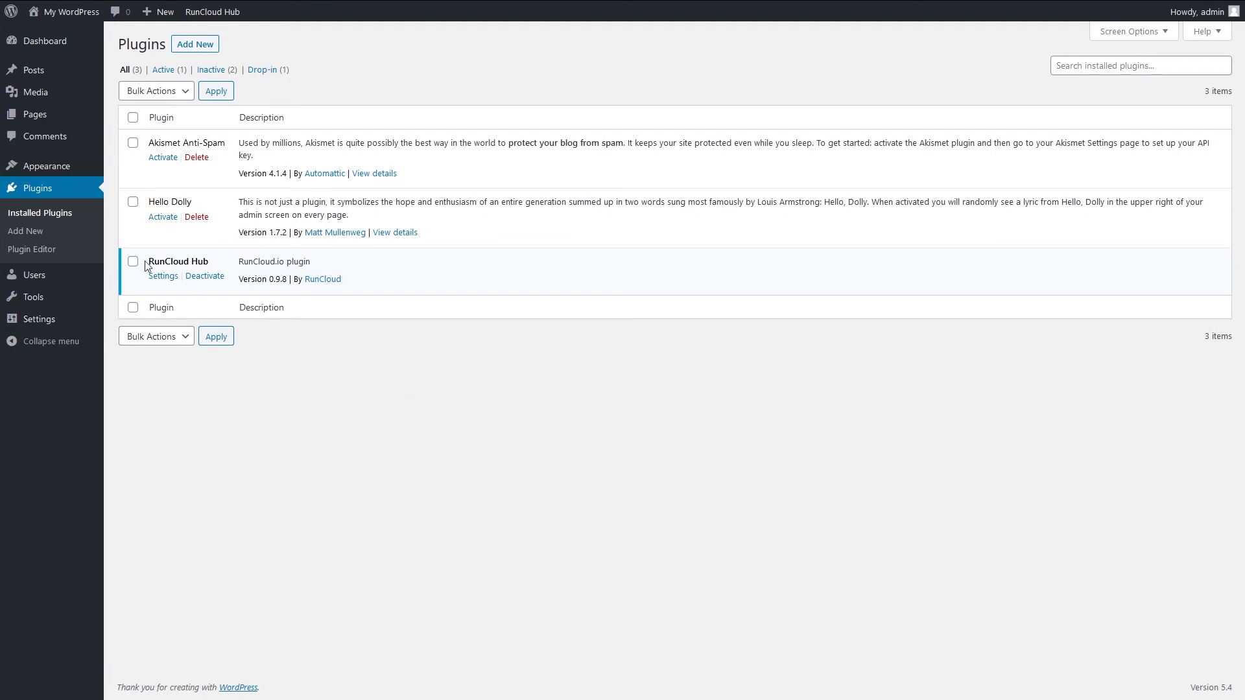
left_click_drag(153, 264, 218, 265)
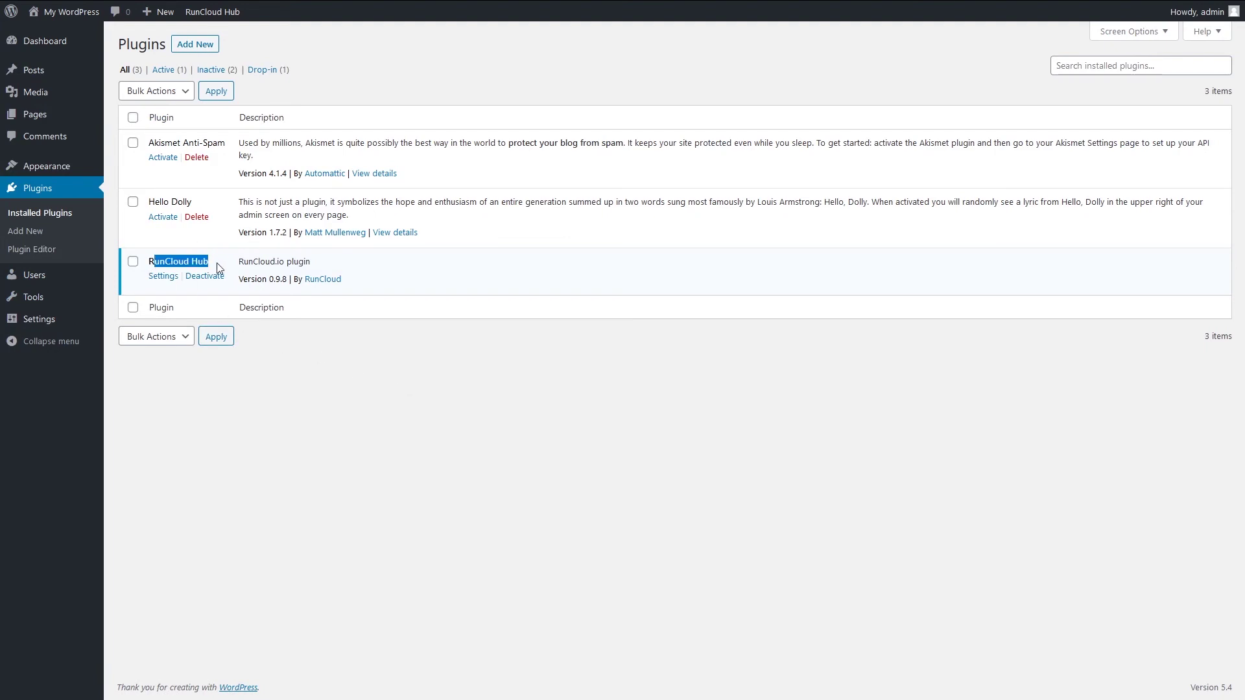
- Open RunCloud Hub's settings and scroll through its Stats page
left_click(166, 286)
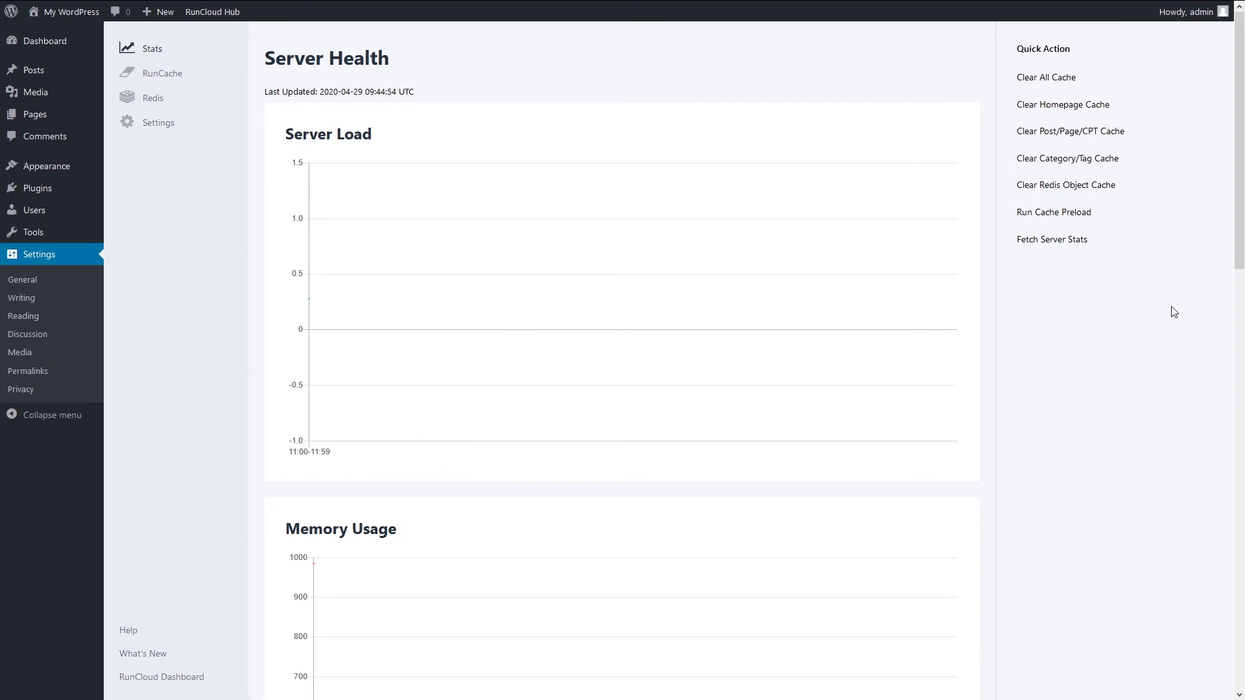
scroll(626, 515, "down", 5)
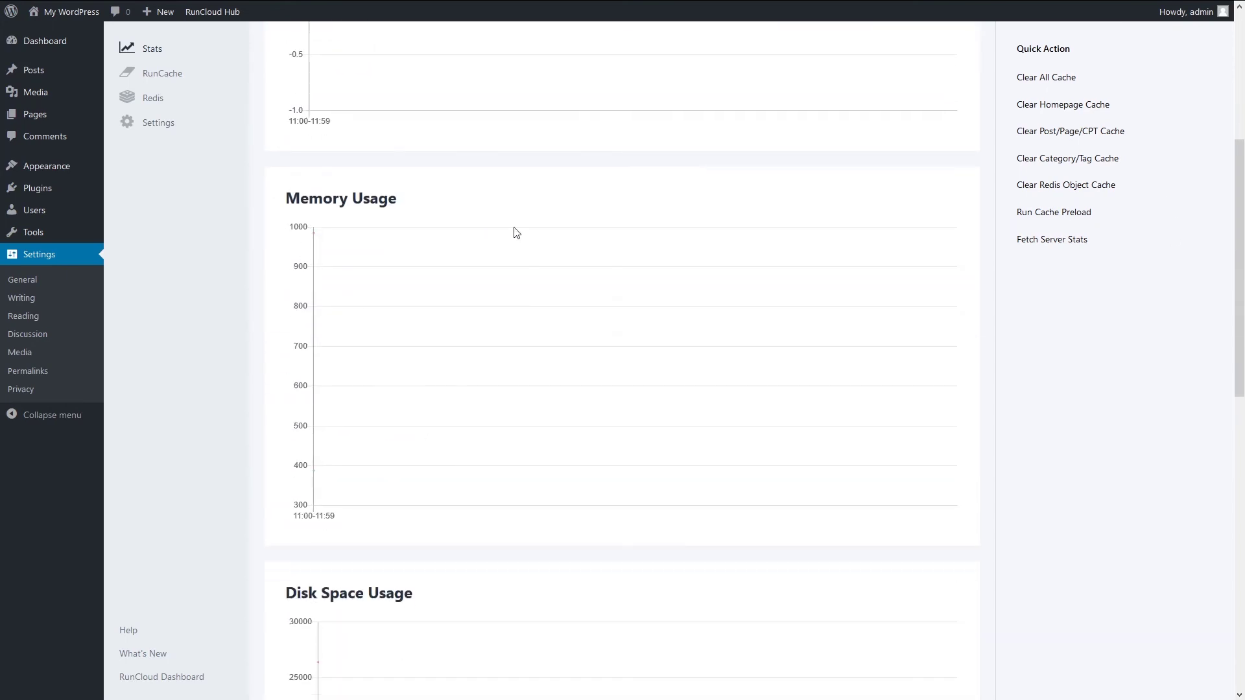
scroll(517, 233, "down", 5)
scroll(481, 469, "down", 6)
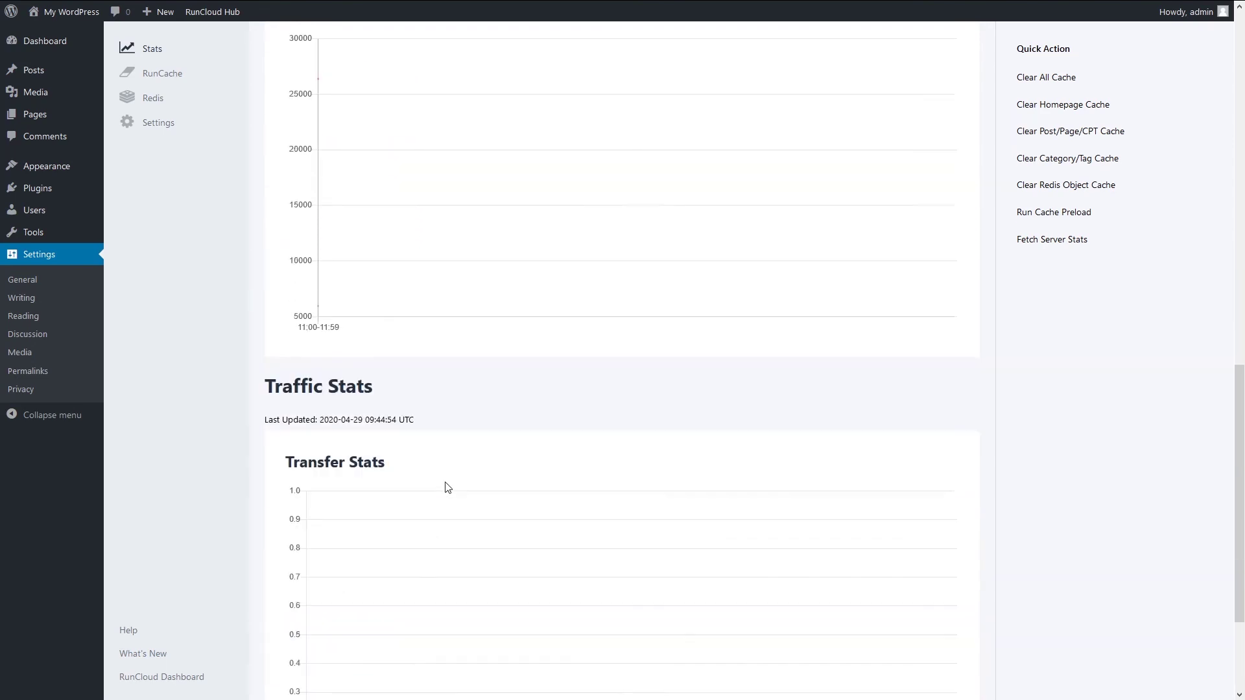
scroll(392, 426, "up", 16)
- View the RunCache, Redis and Settings pages of RunCloud Hub, then return to the Dashboard
left_click(169, 74)
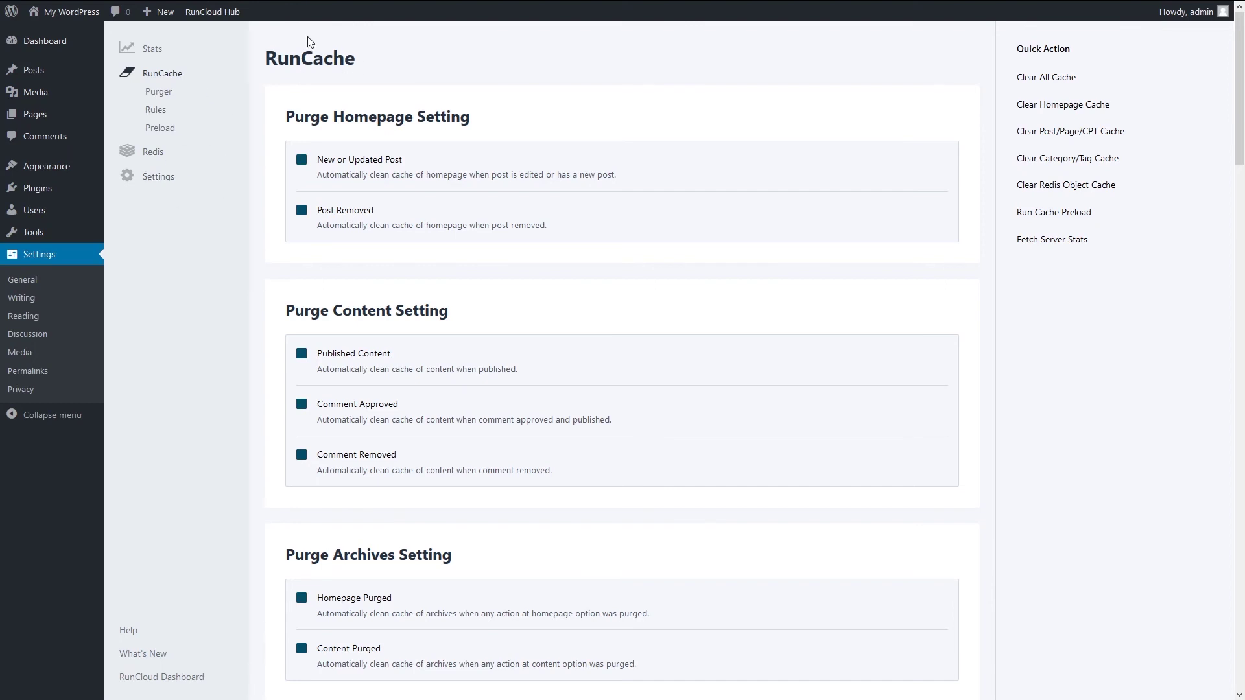
left_click(162, 156)
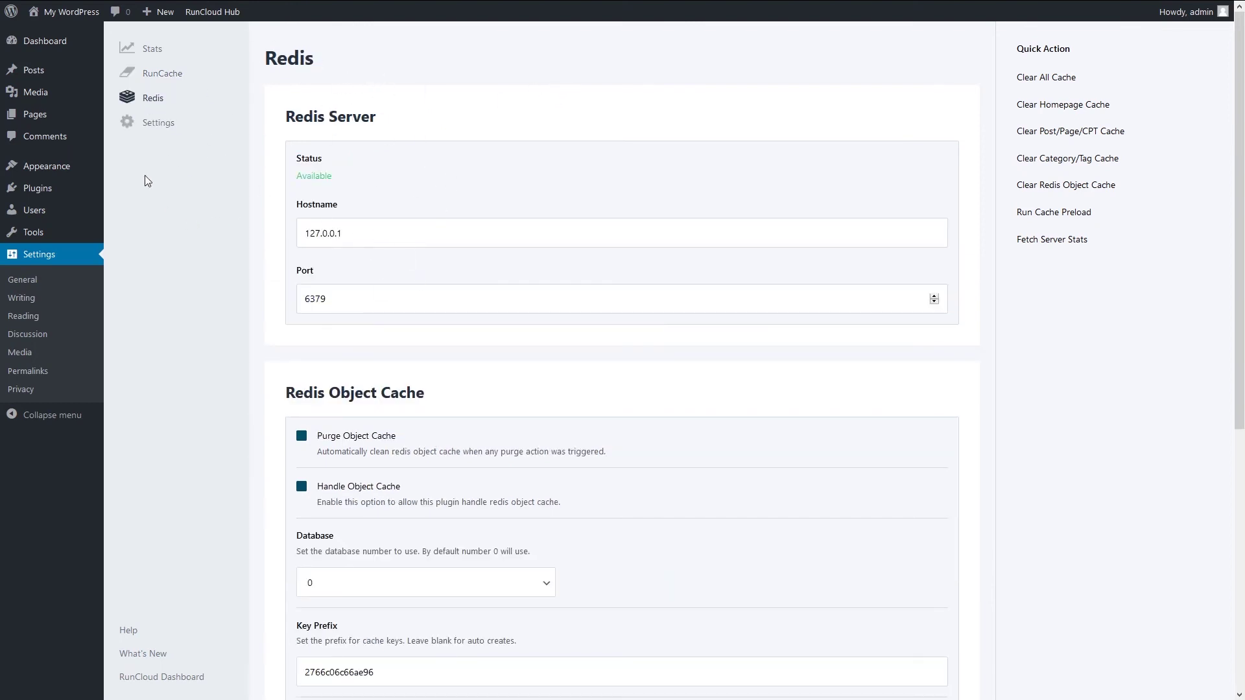
left_click(158, 123)
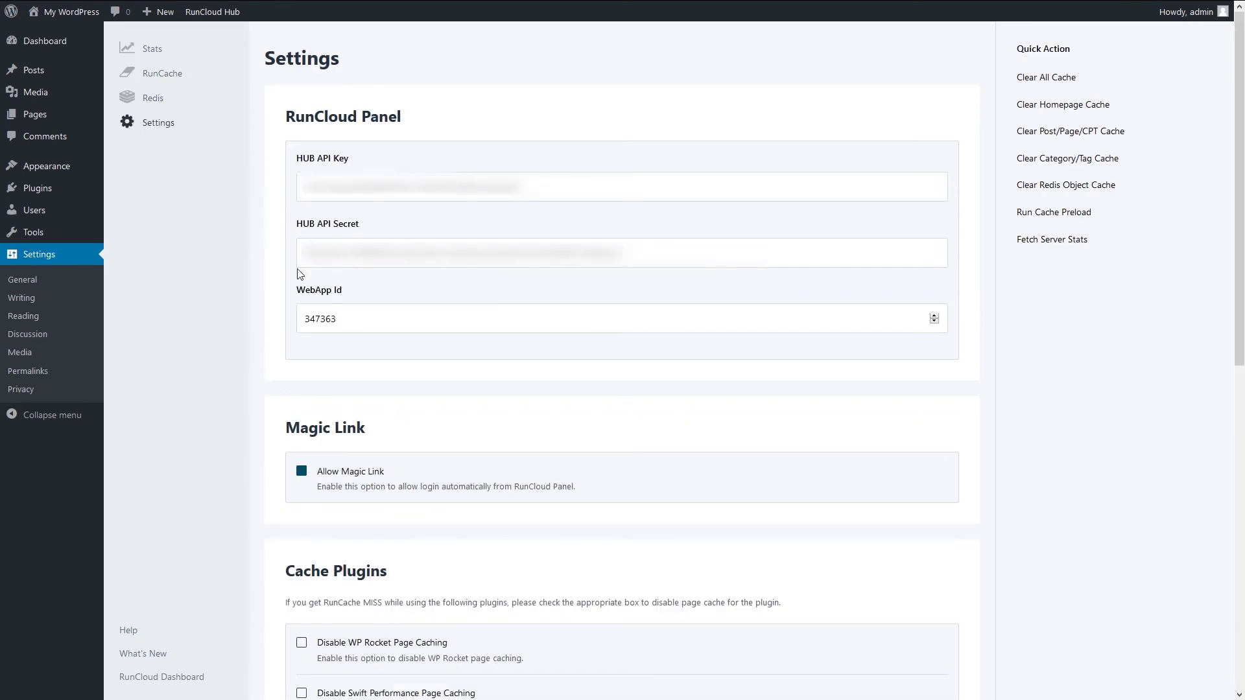
scroll(318, 406, "down", 4)
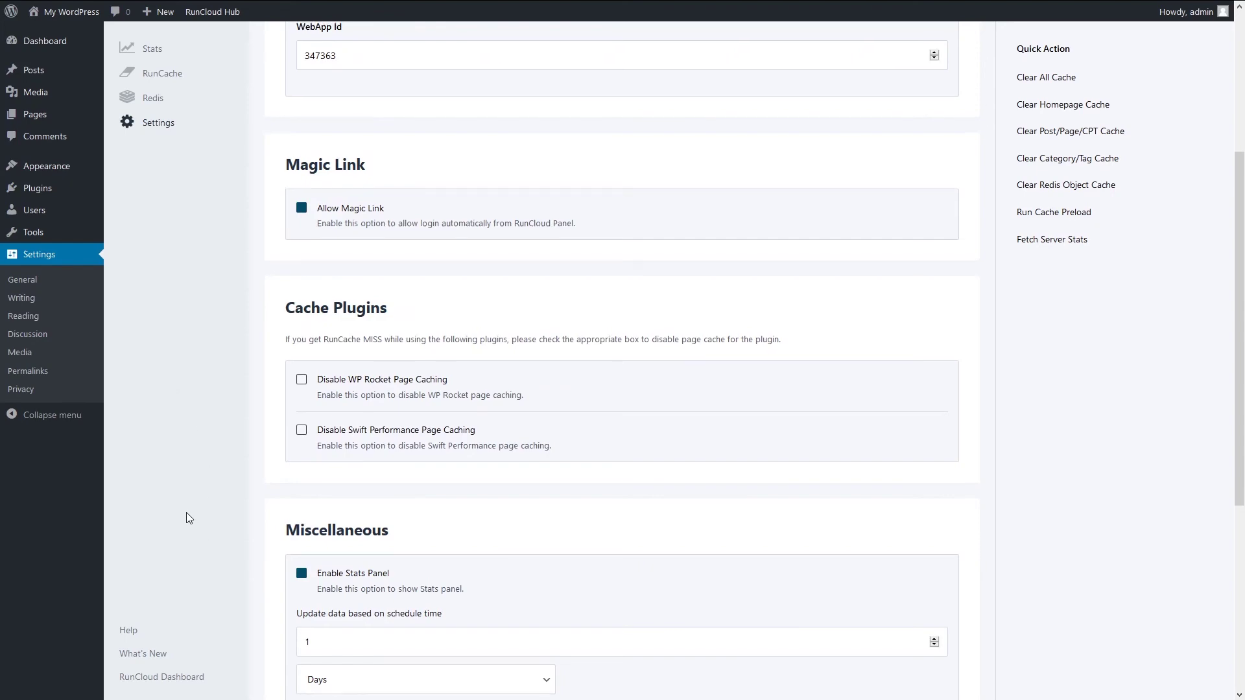
scroll(211, 417, "up", 4)
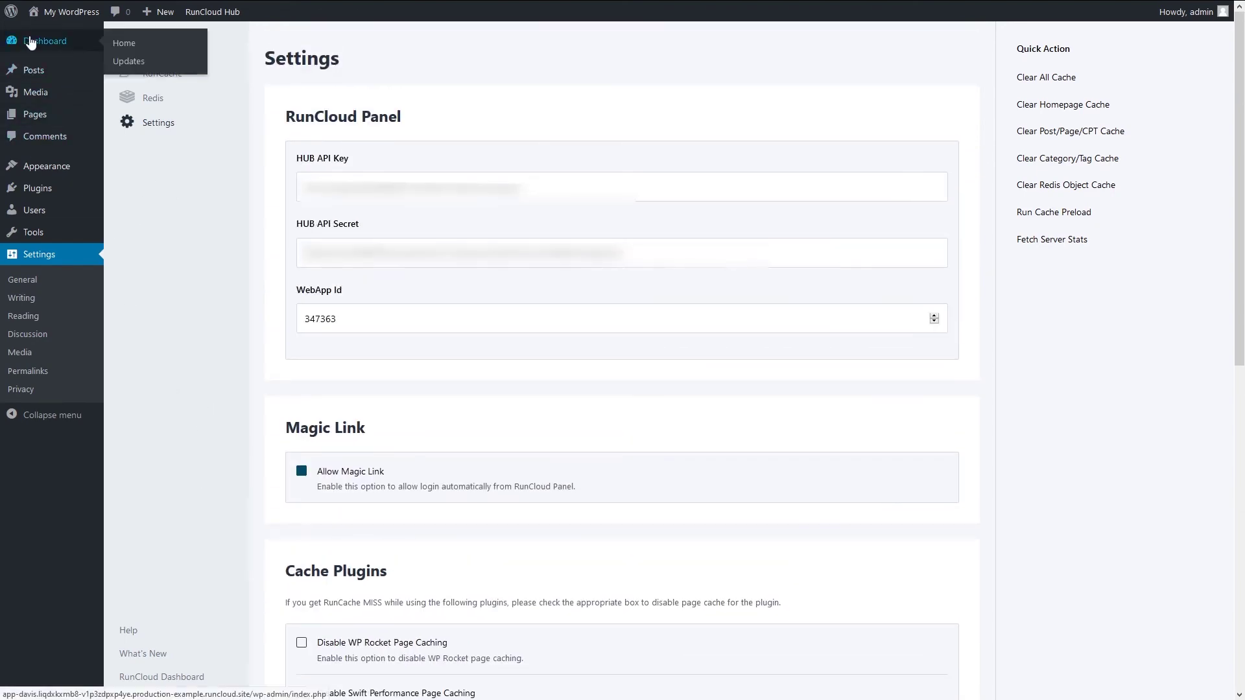
left_click(30, 41)
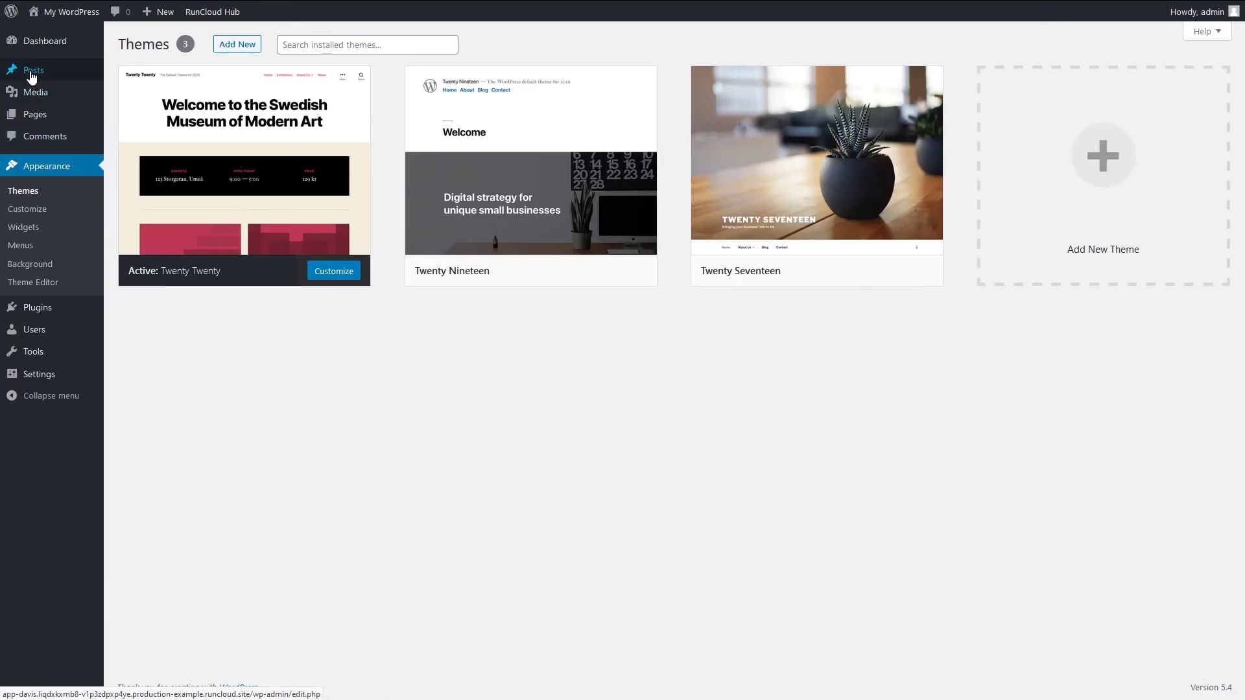
- Return to RunCloud's app-davis RunCloud Hub page, opening and closing the account menu
left_click(29, 77)
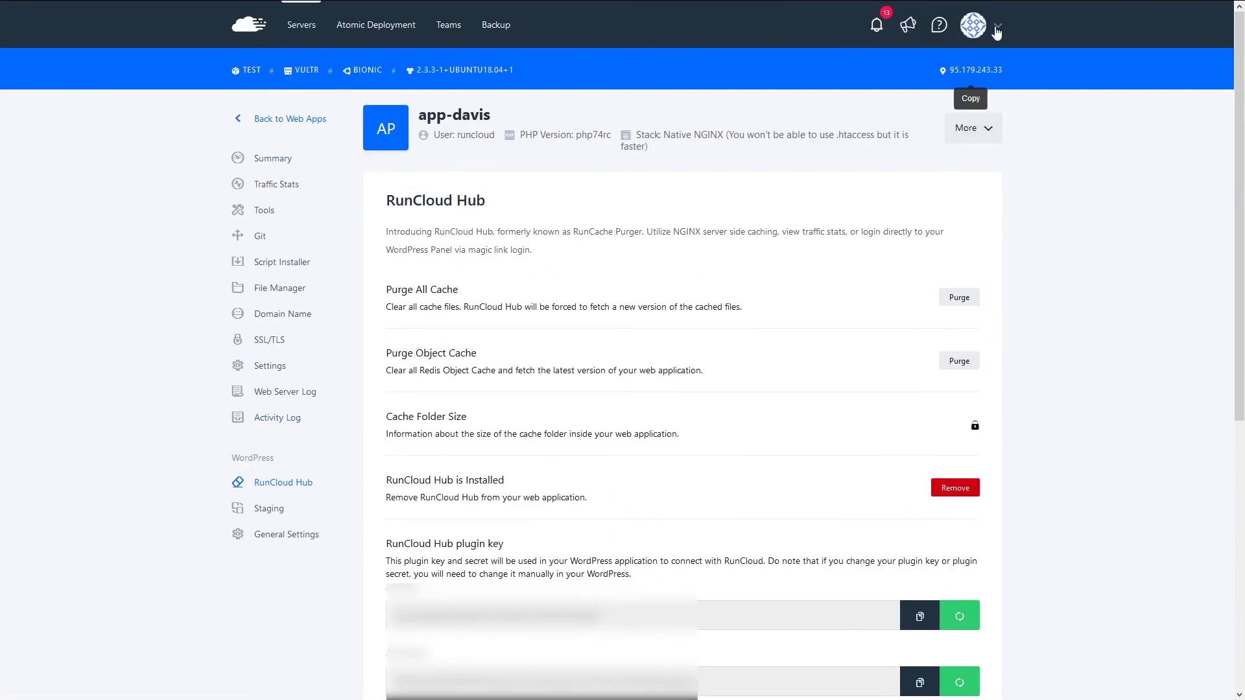
left_click(998, 27)
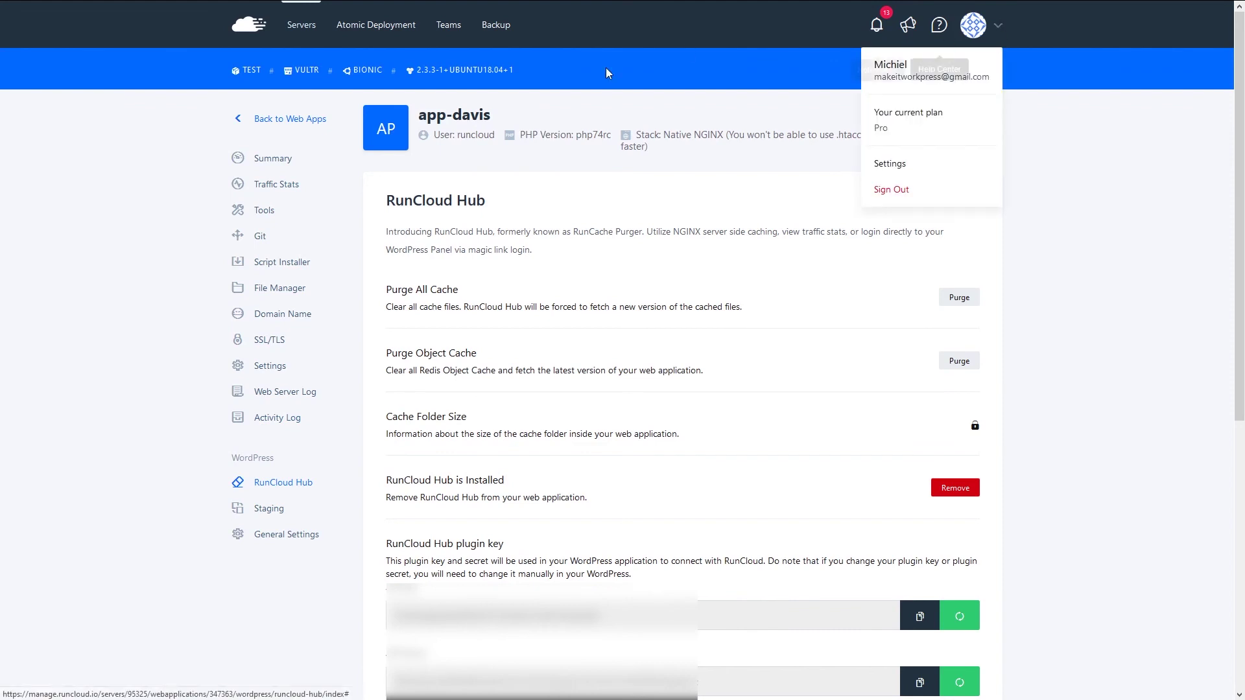
left_click(99, 211)
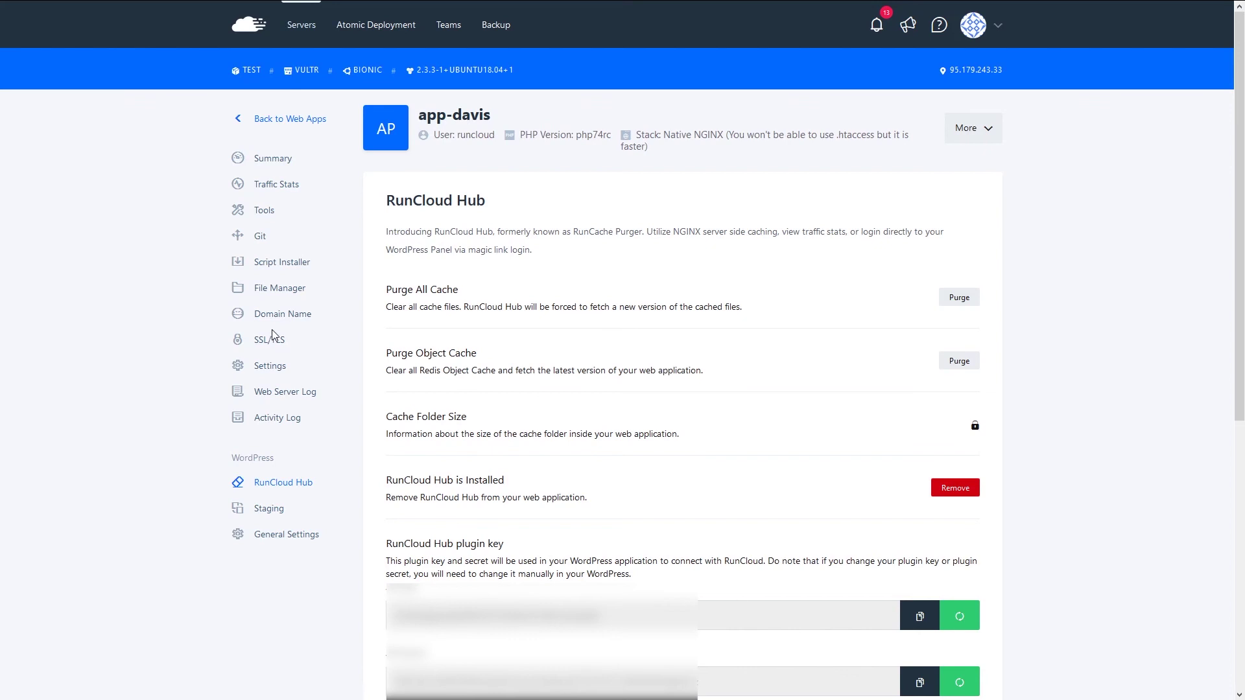
- Open the Backup overview showing the 30 GB backup plan size
left_click(494, 28)
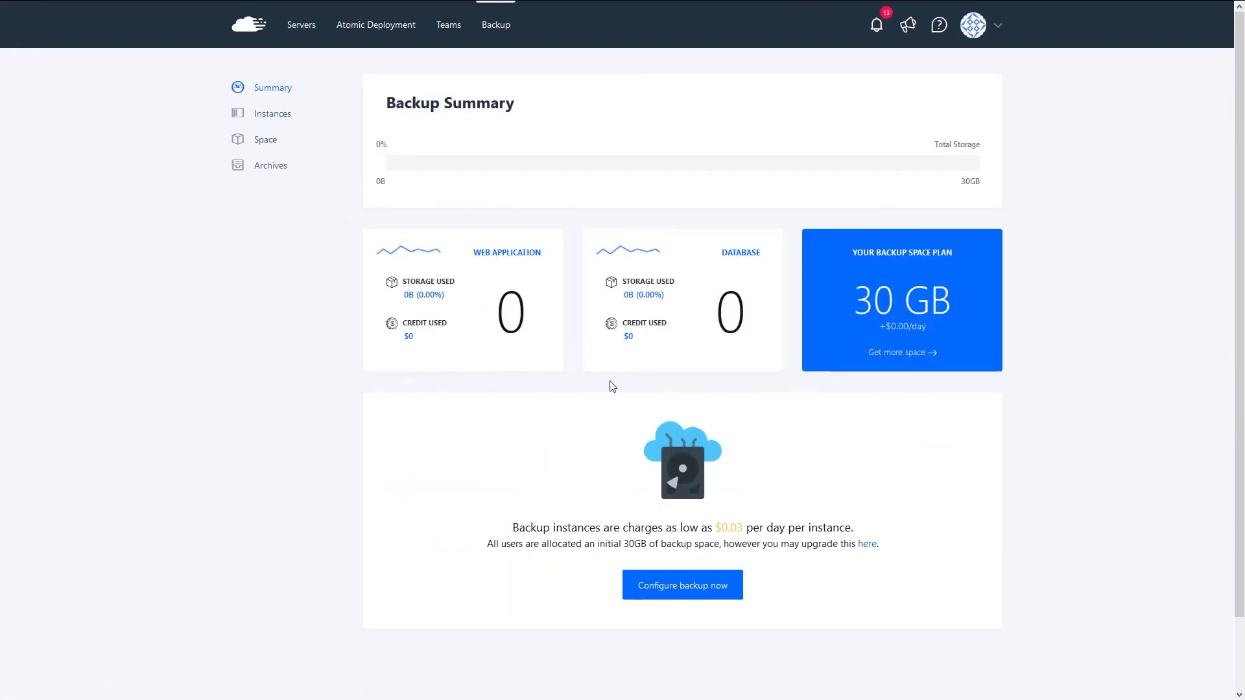
triple_click(927, 301)
left_click(972, 303)
- Configure backup instances, search the Web Applications list, and start creating a web application backup
left_click(681, 593)
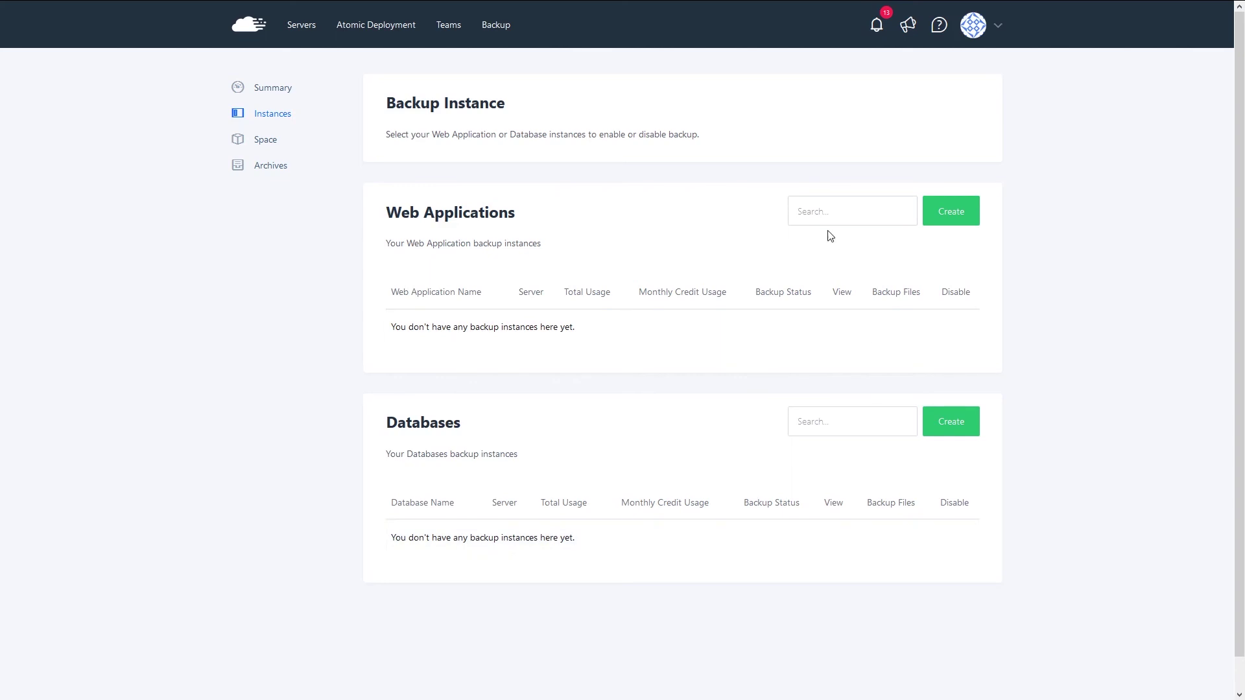
left_click(825, 208)
type("app")
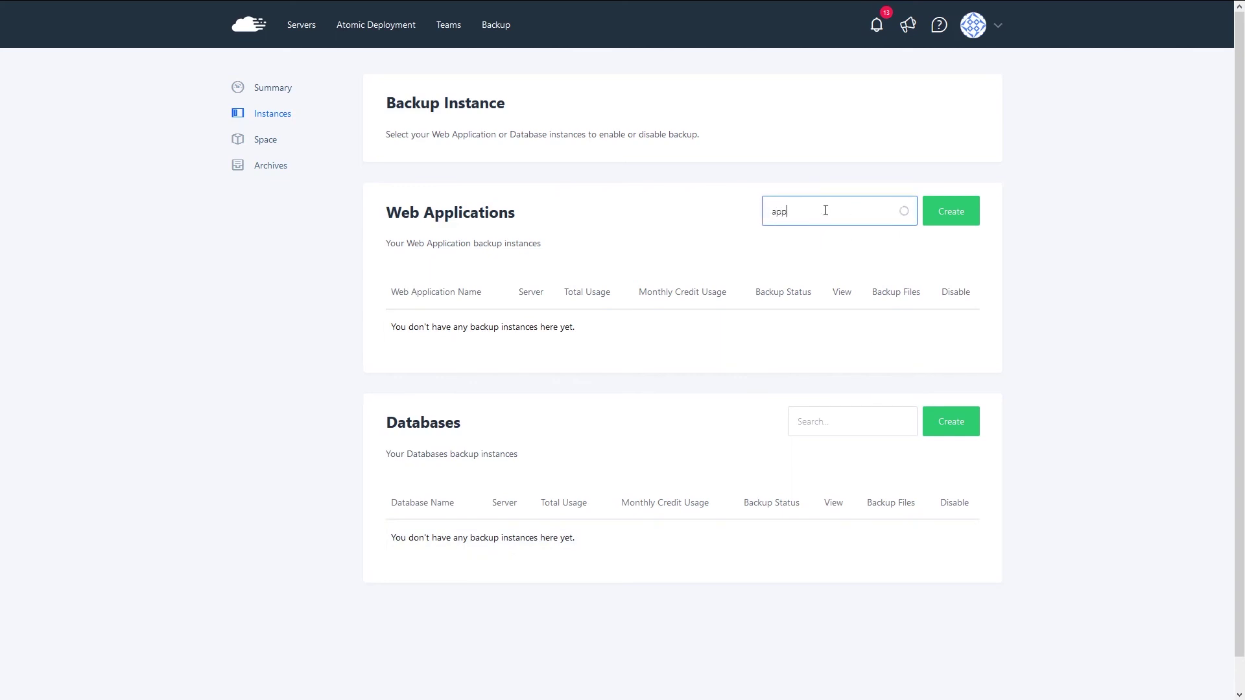
key("BackSpace")
key("BackSpace")
key("BackSpace")
type("insta")
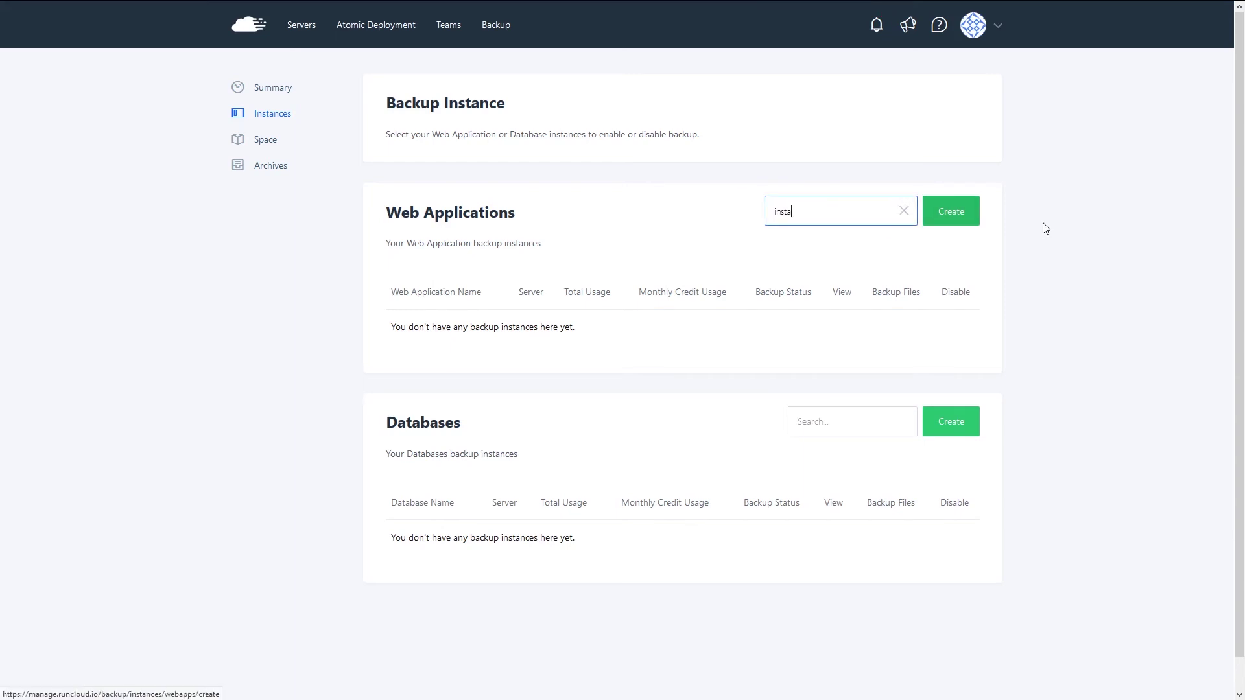
type("nce")
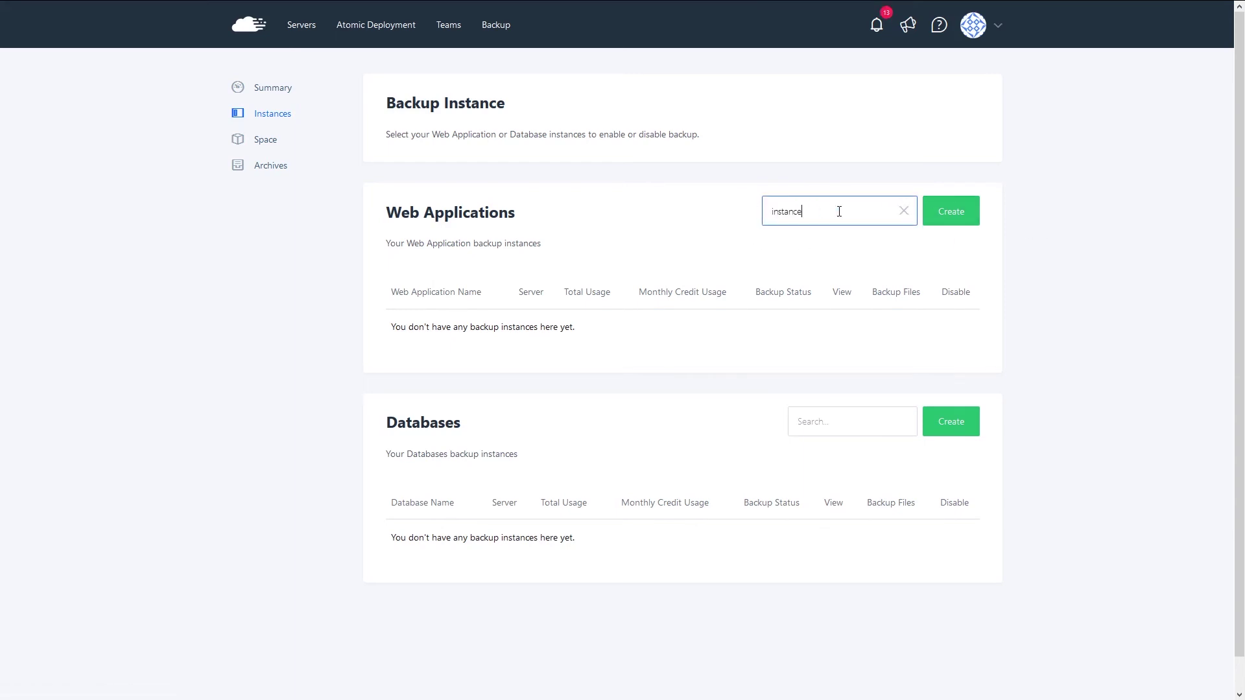
left_click(955, 214)
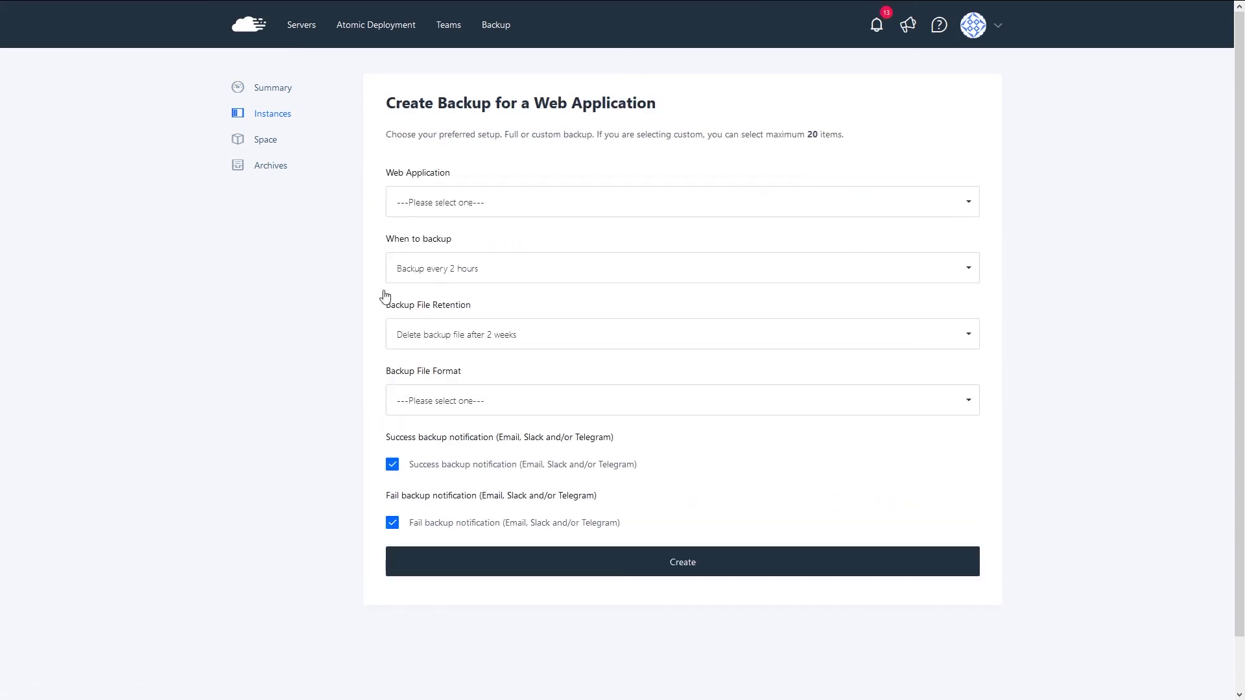
- Choose app-davis as the web application and keep the frequency at every 2 hours
left_click(447, 206)
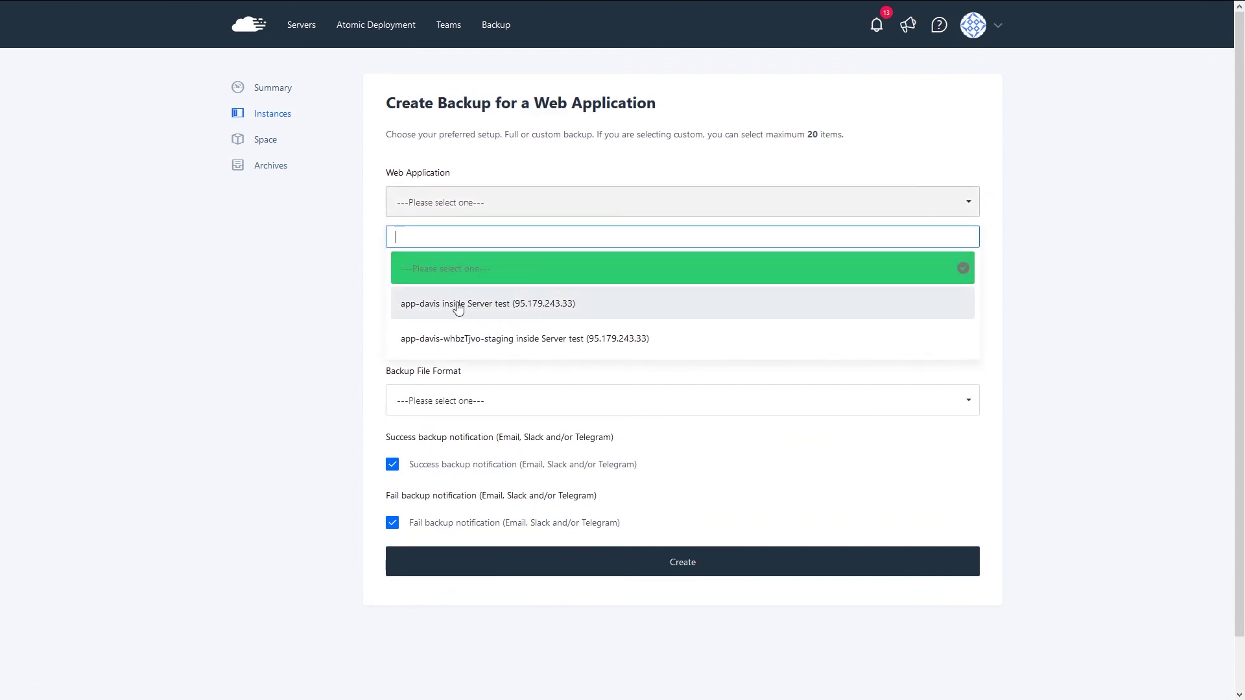
left_click(452, 305)
left_click(436, 273)
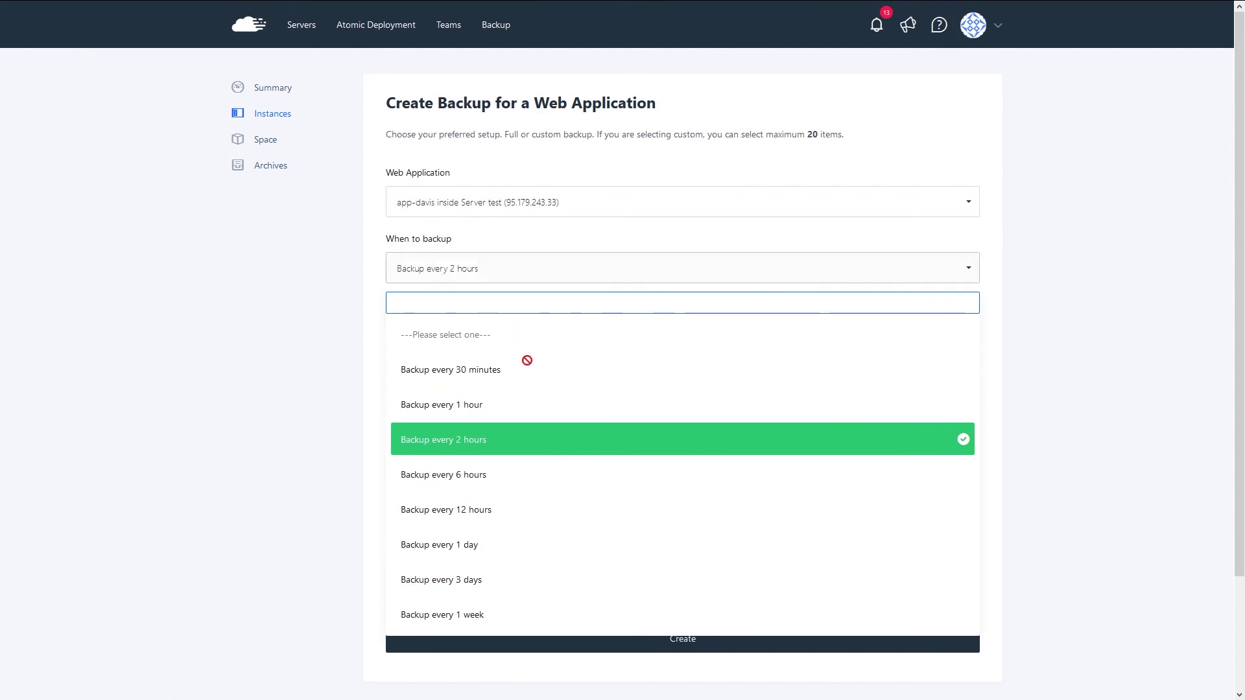
left_click(275, 436)
scroll(262, 449, "down", 2)
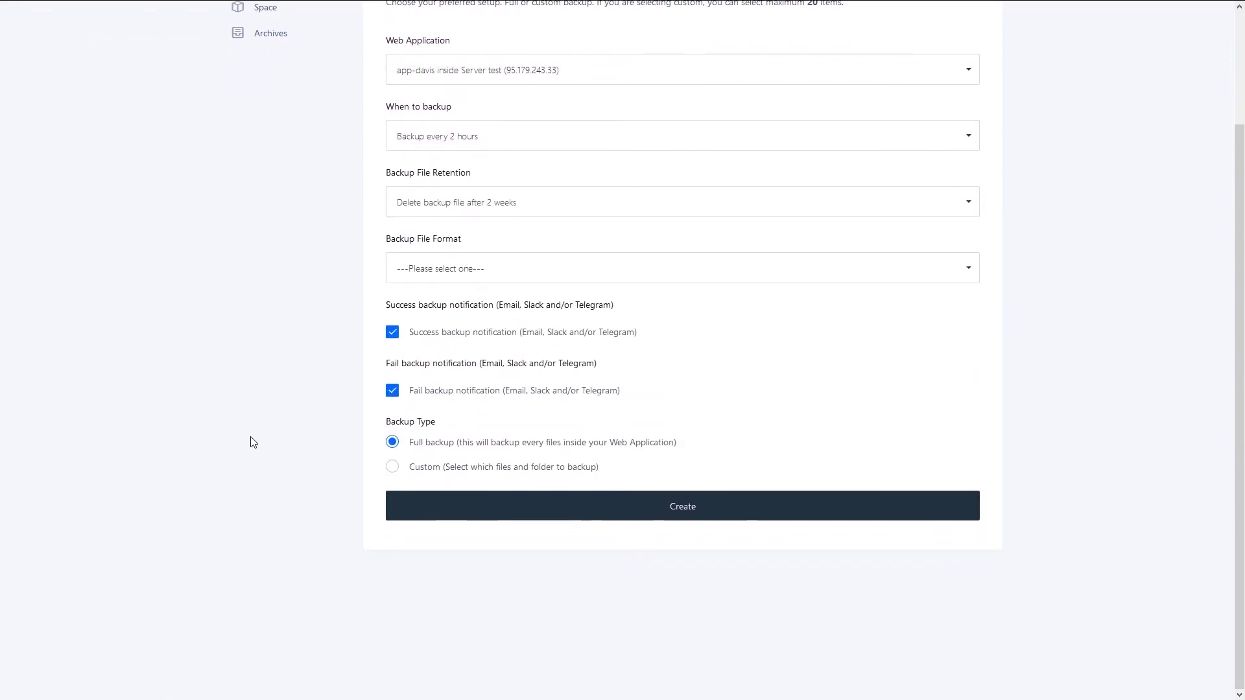
left_click(531, 212)
scroll(537, 503, "down", 2)
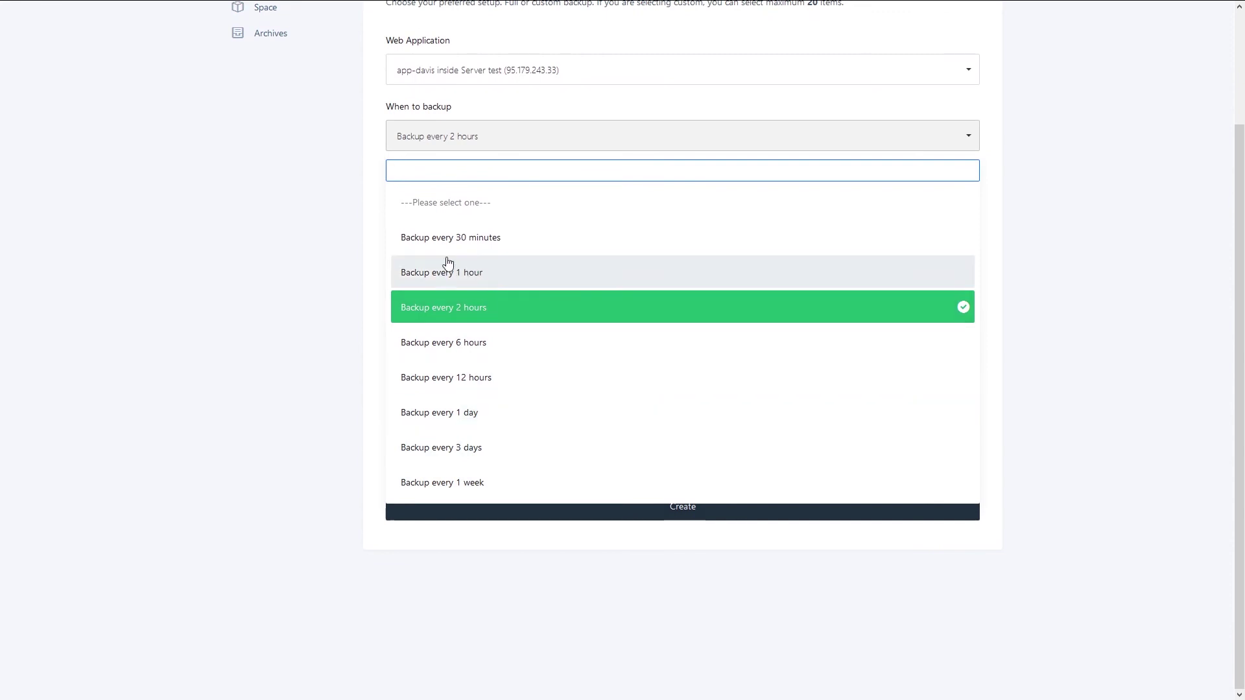
left_click(281, 311)
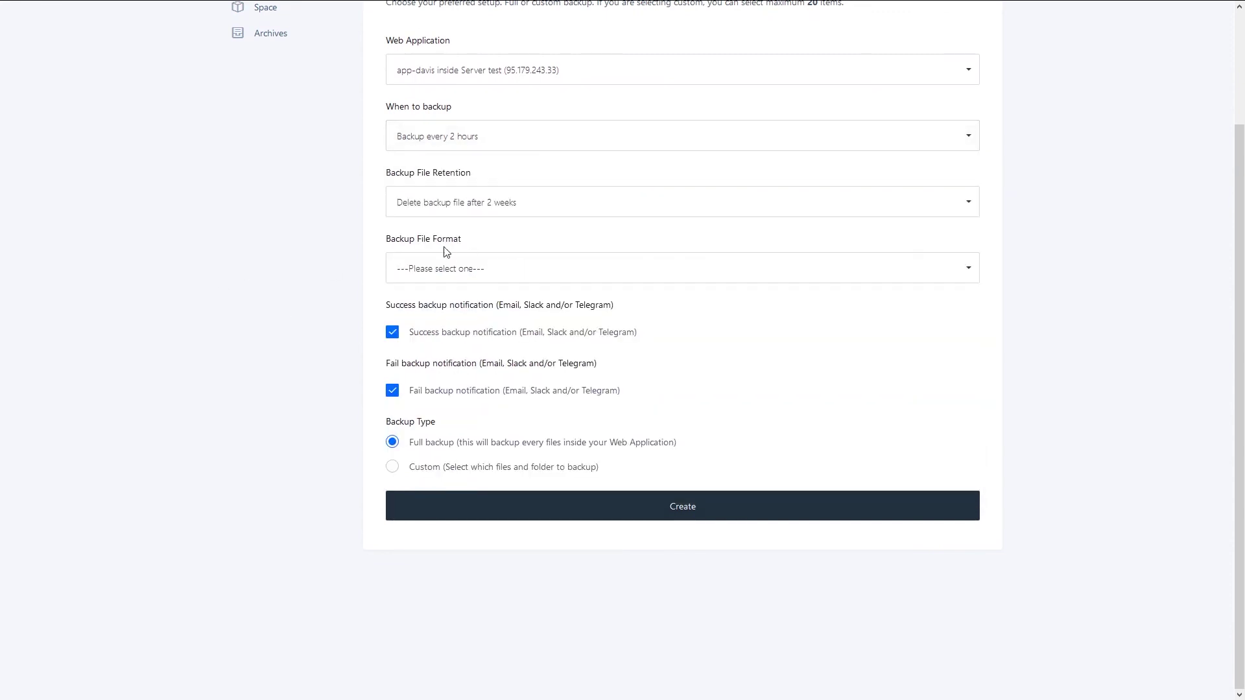
- Keep retention at 2 weeks and set the backup file format to uncompressed .TAR
left_click(489, 206)
left_click(295, 235)
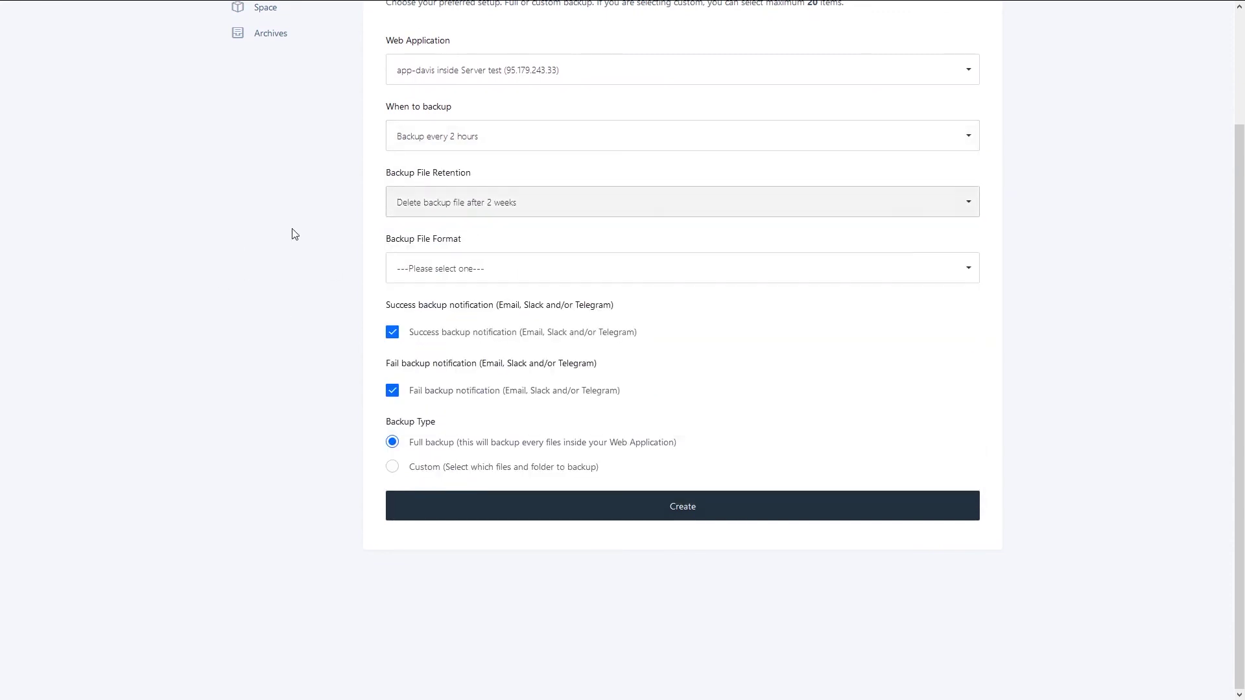
left_click(518, 268)
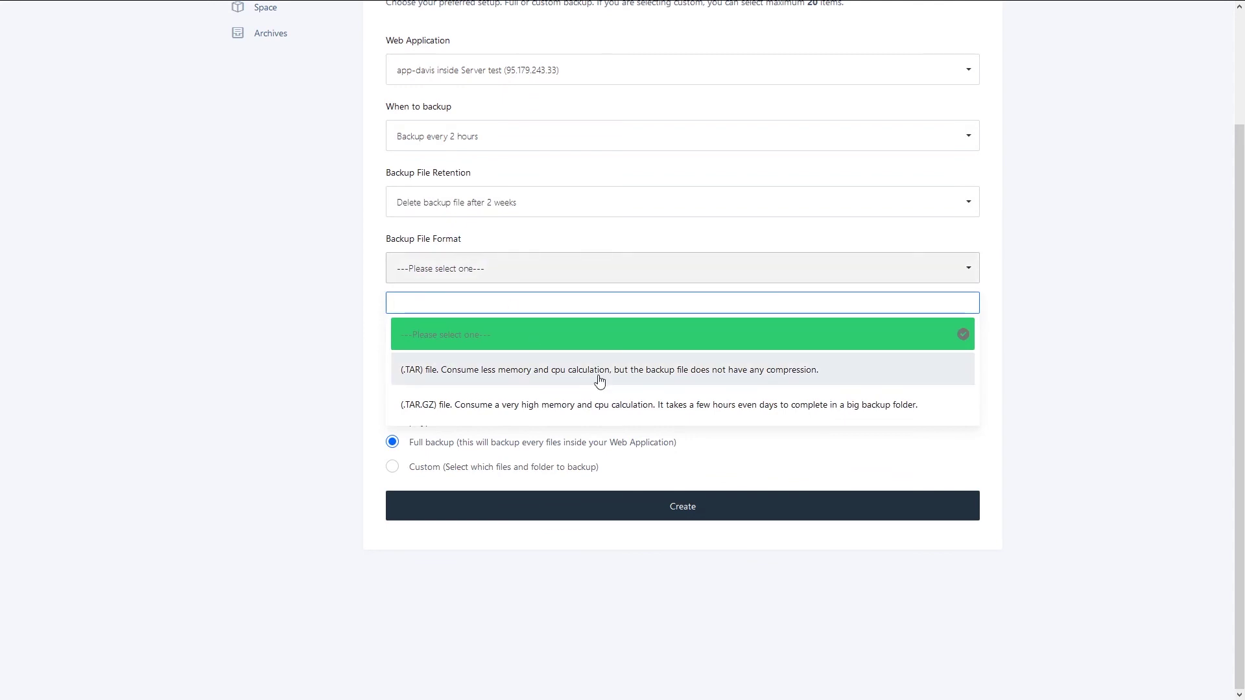
left_click(538, 380)
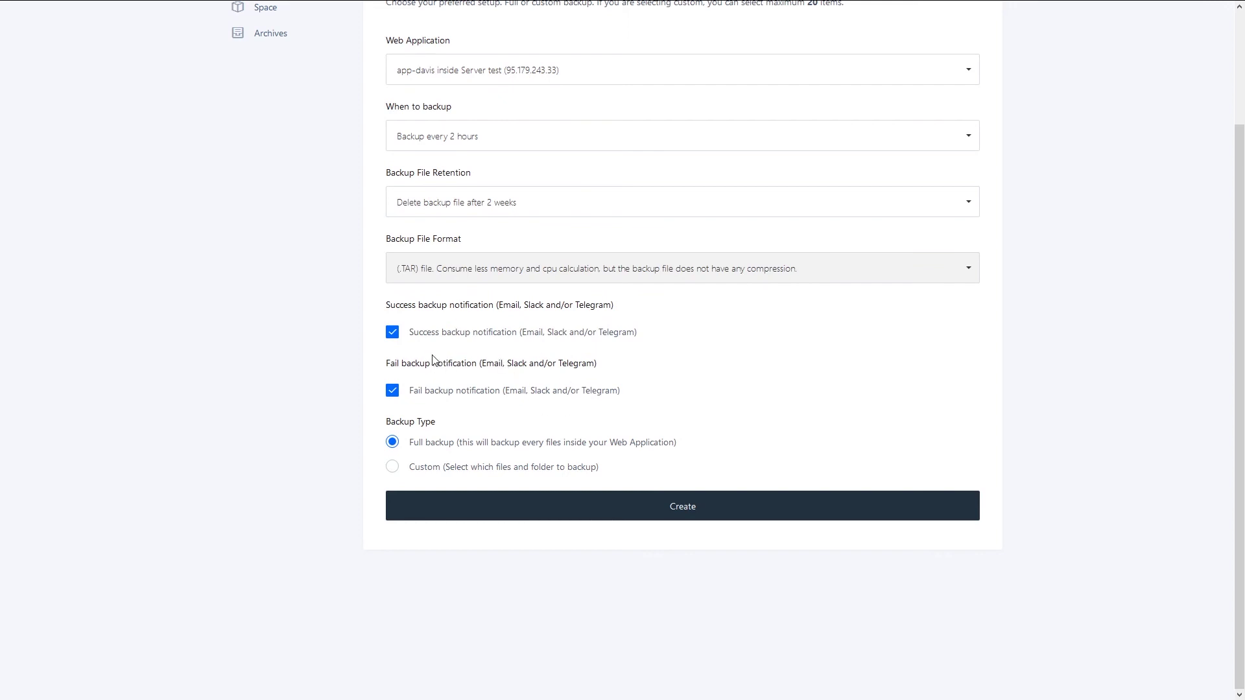
scroll(455, 454, "up", 3)
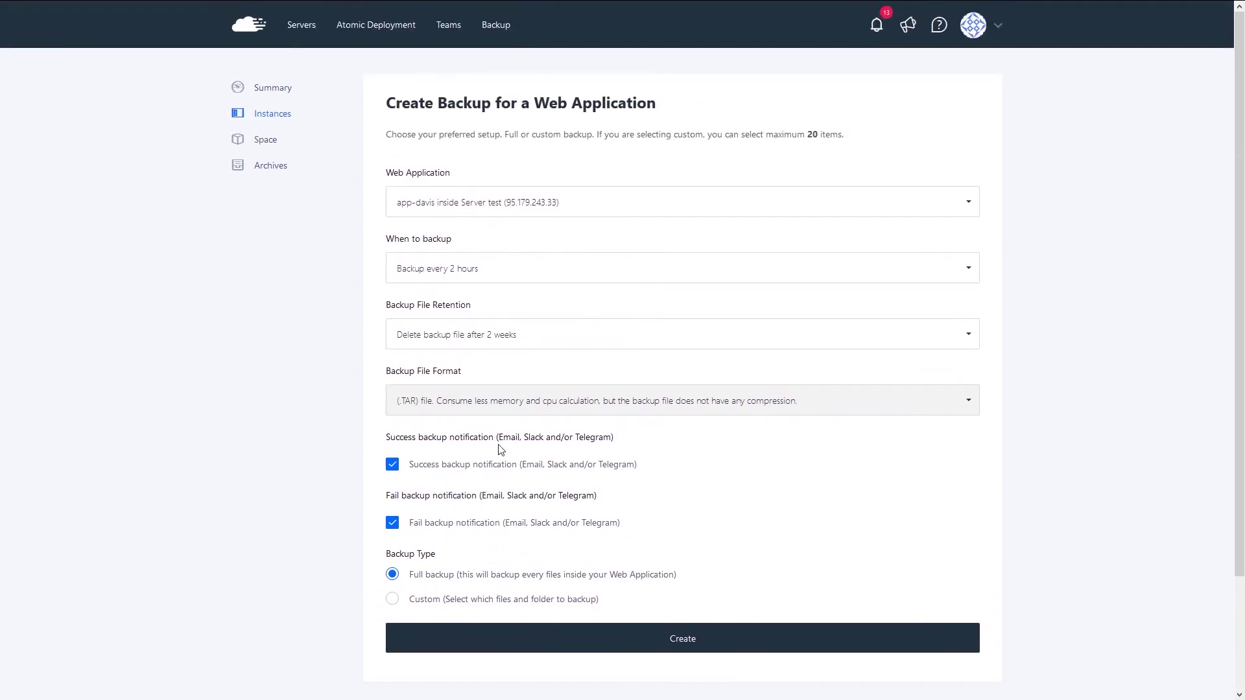
scroll(467, 447, "down", 1)
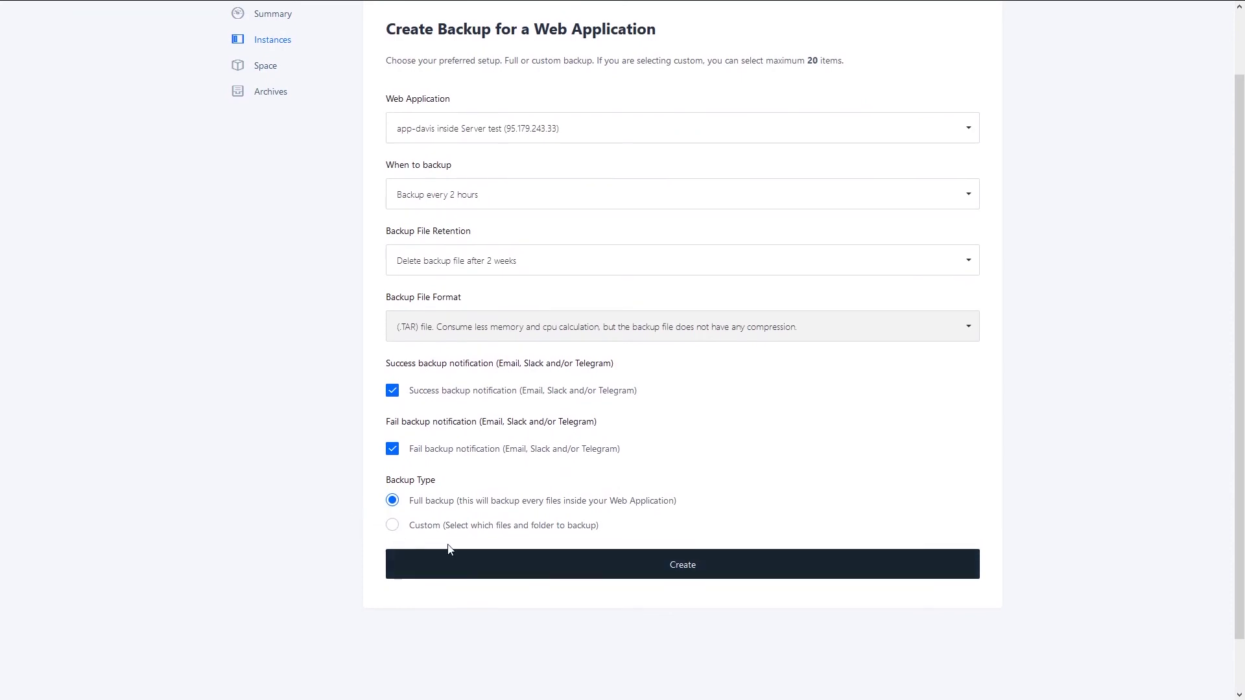
- Create the app-davis backup and confirm it shows Enabled in the Backup Instance list
left_click(678, 571)
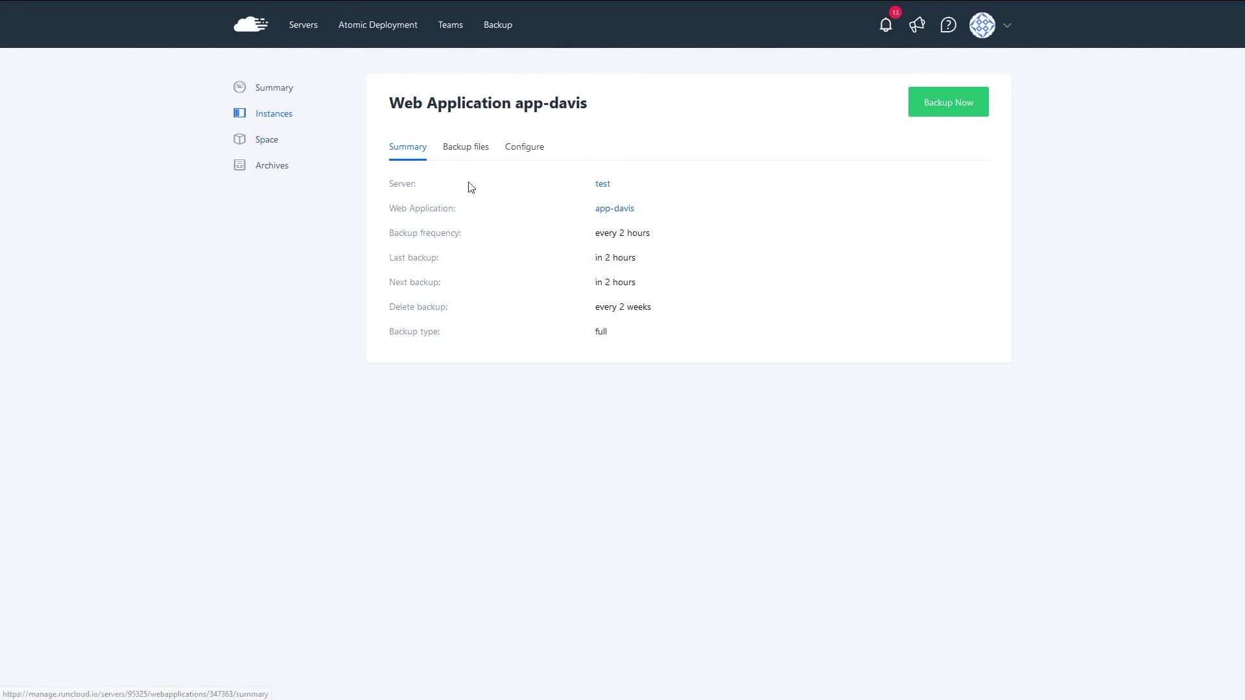
left_click(279, 115)
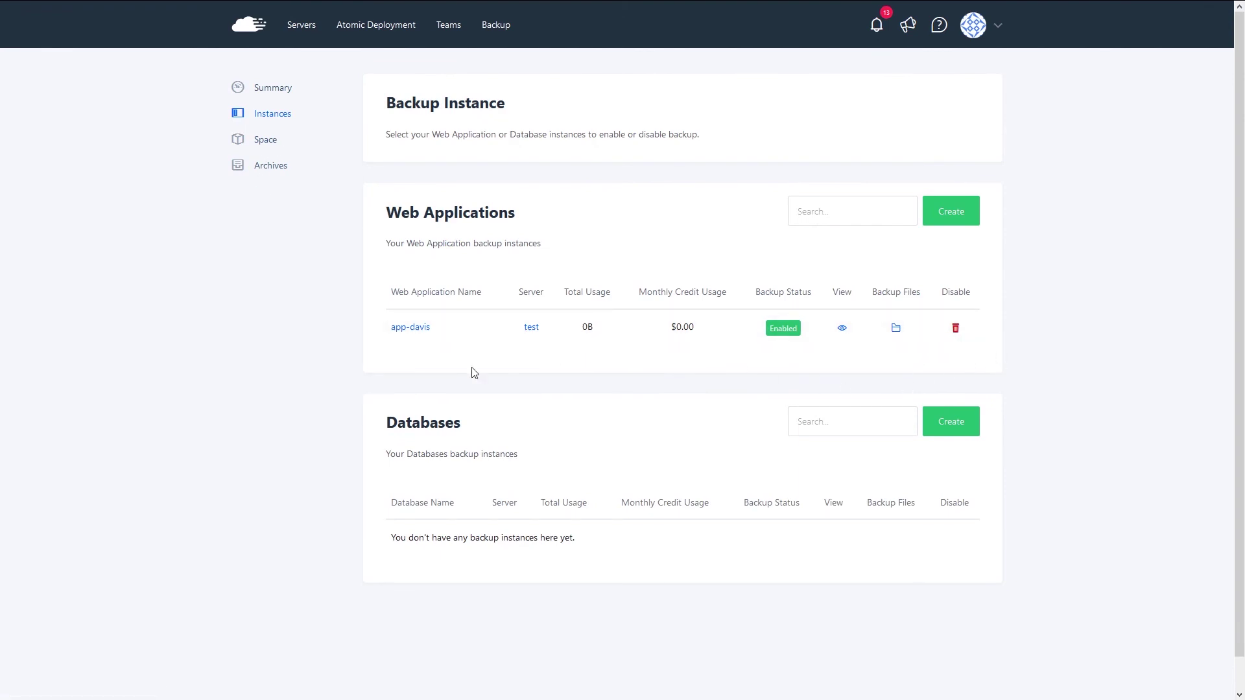
left_click(829, 420)
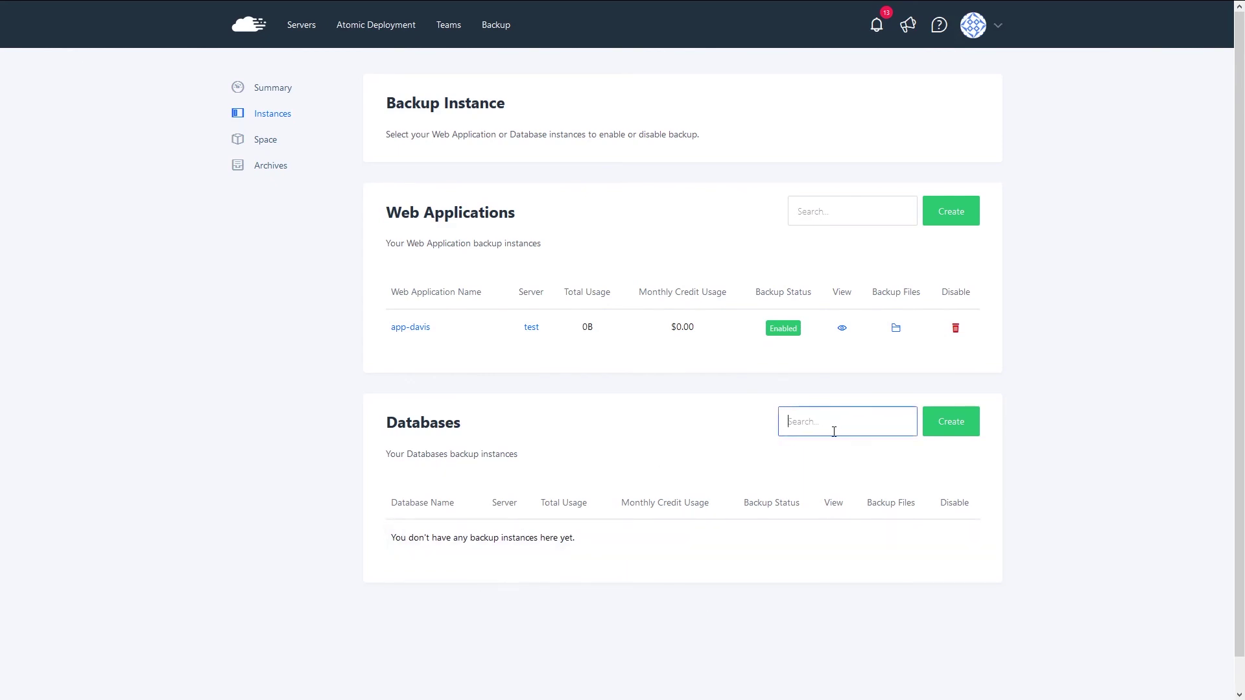
- Delete the app-davis backup instance via its trash icon and confirm 'Yes, Delete it'
left_click(383, 426)
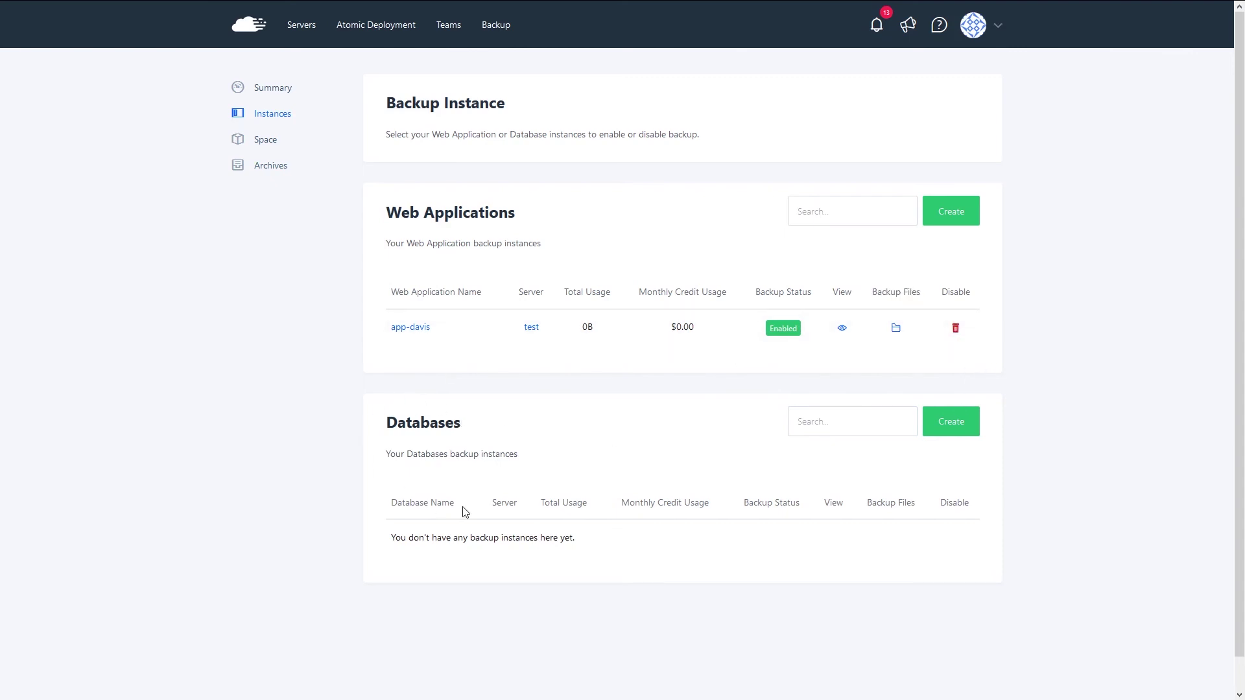
left_click(955, 328)
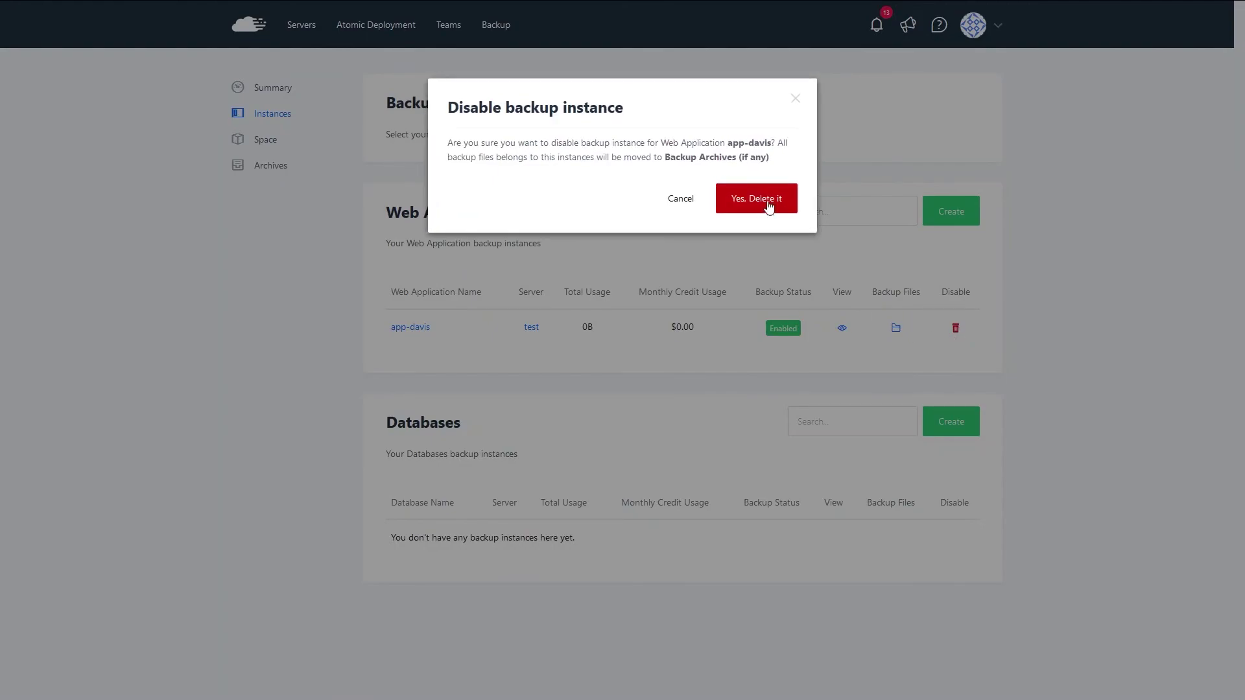
left_click(743, 203)
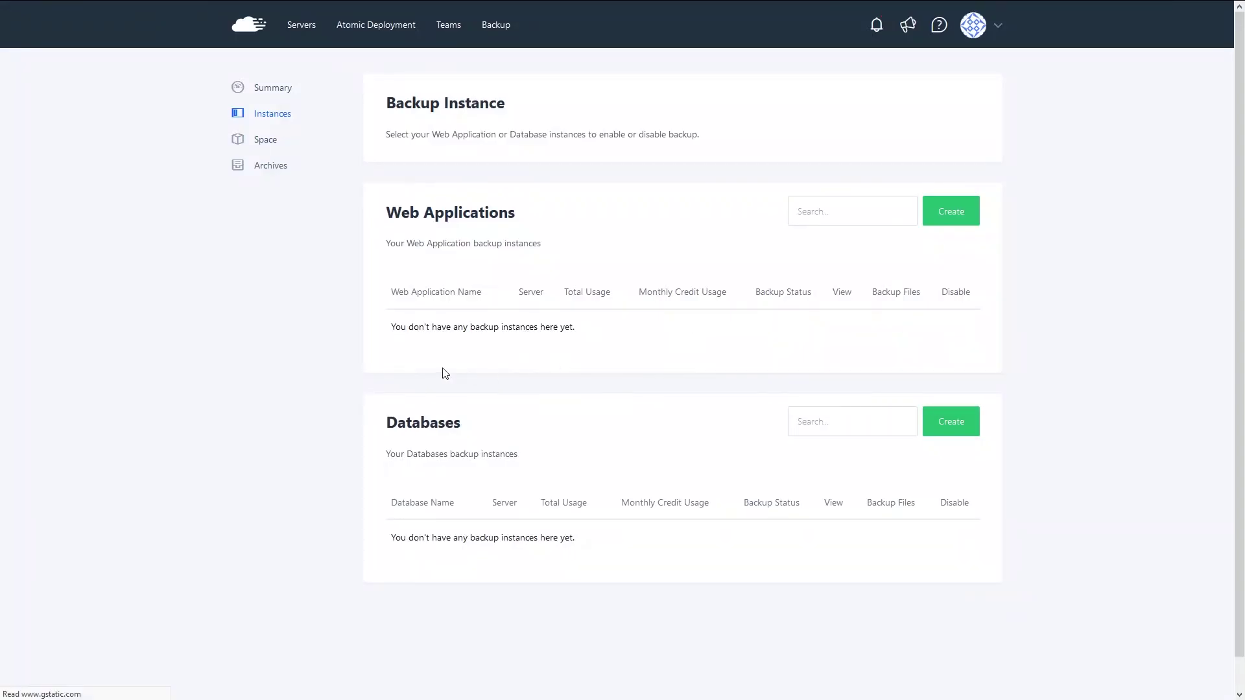
- Look over the backup Space packages and Archives, then return to the Backup Summary
left_click(252, 141)
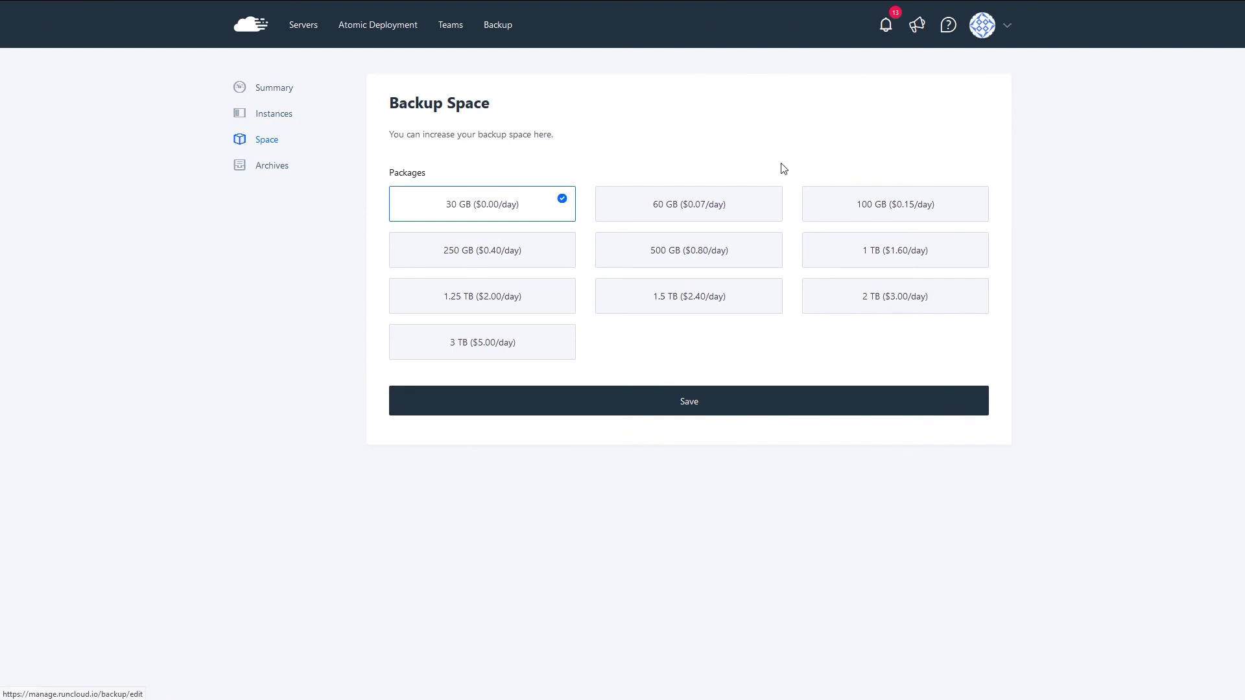
left_click(273, 170)
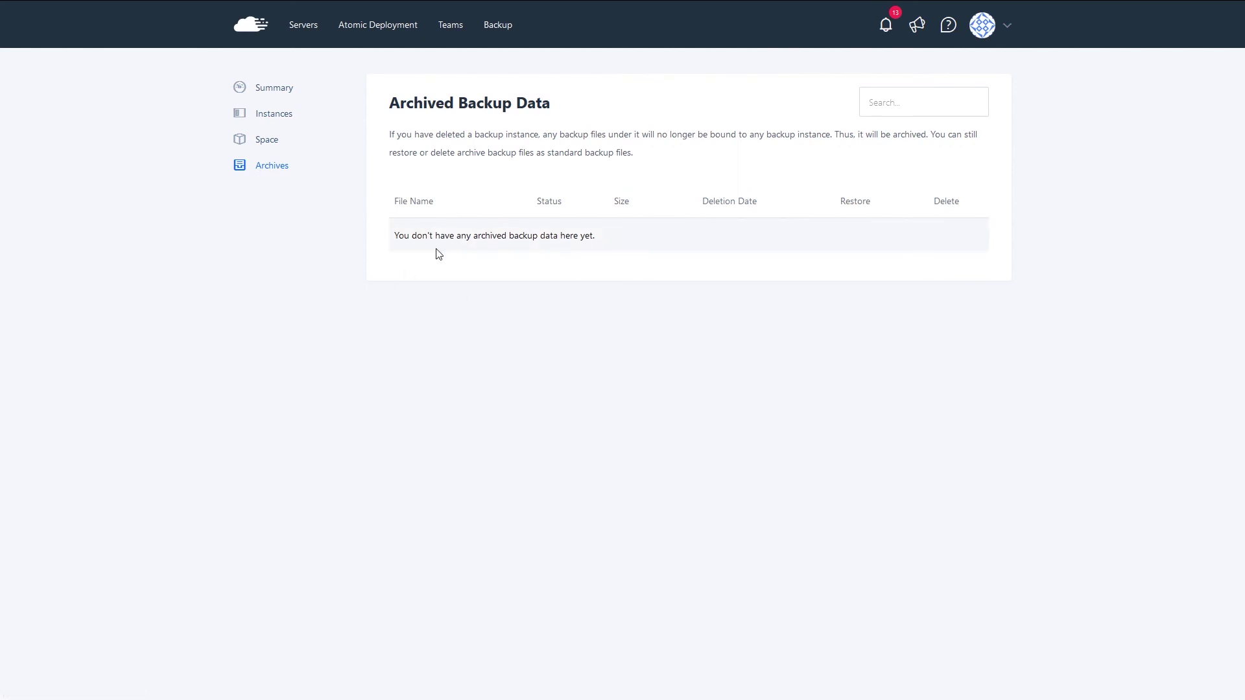
left_click(256, 91)
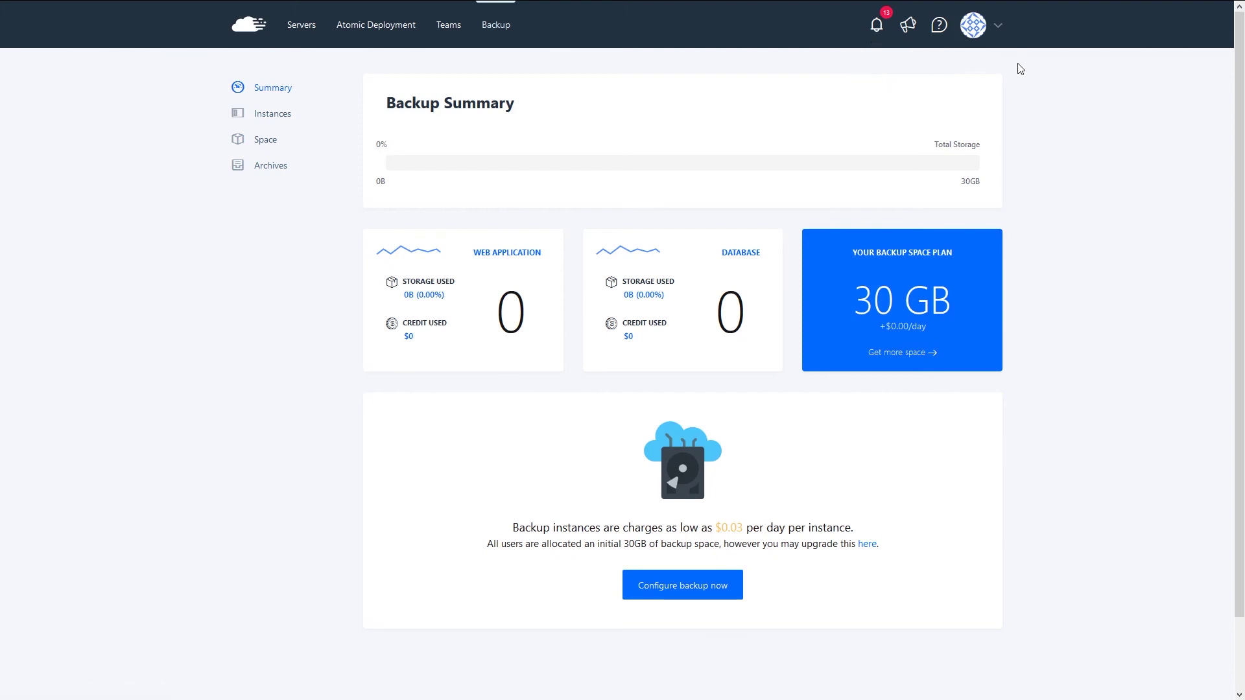
- Check the Help Center links and notifications list, then open the account menu
left_click(940, 32)
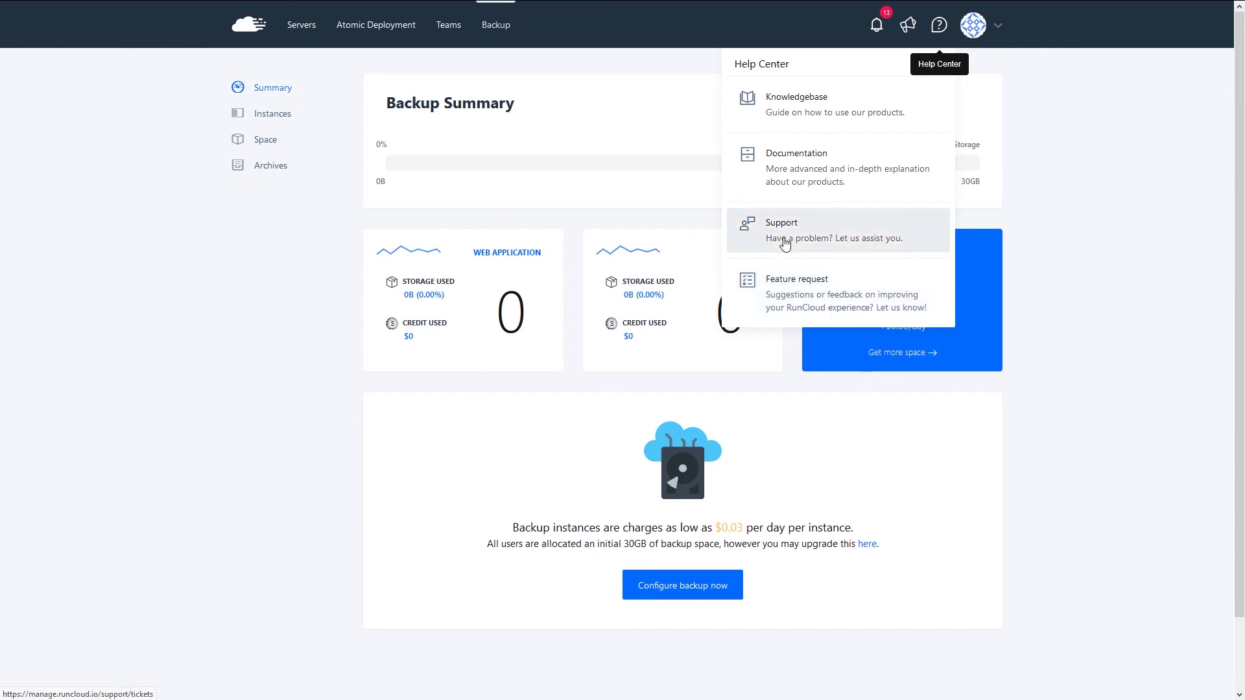
left_click(877, 26)
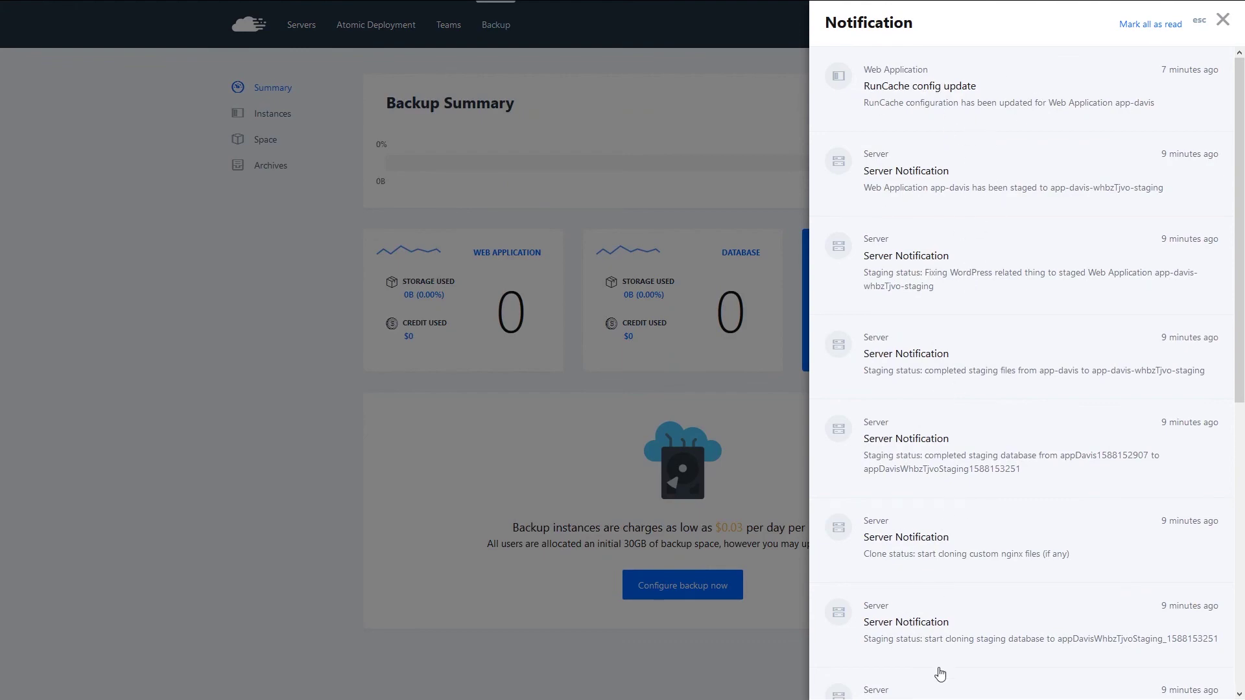
left_click(1224, 20)
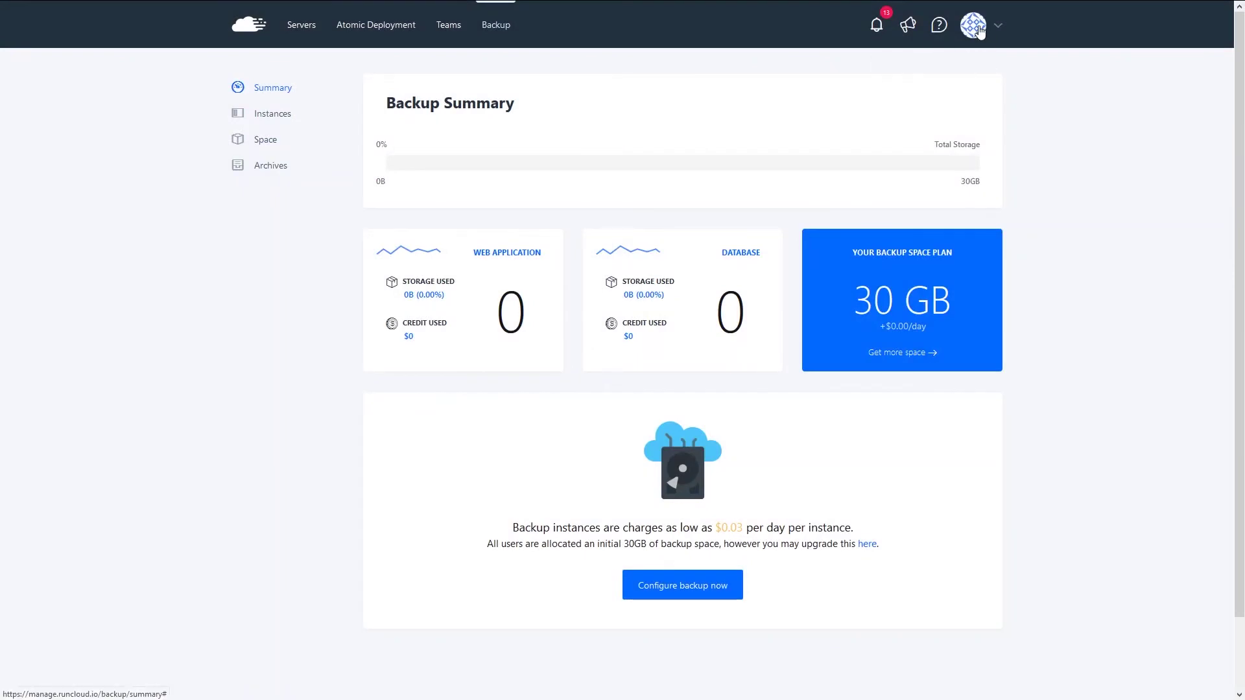
left_click(975, 27)
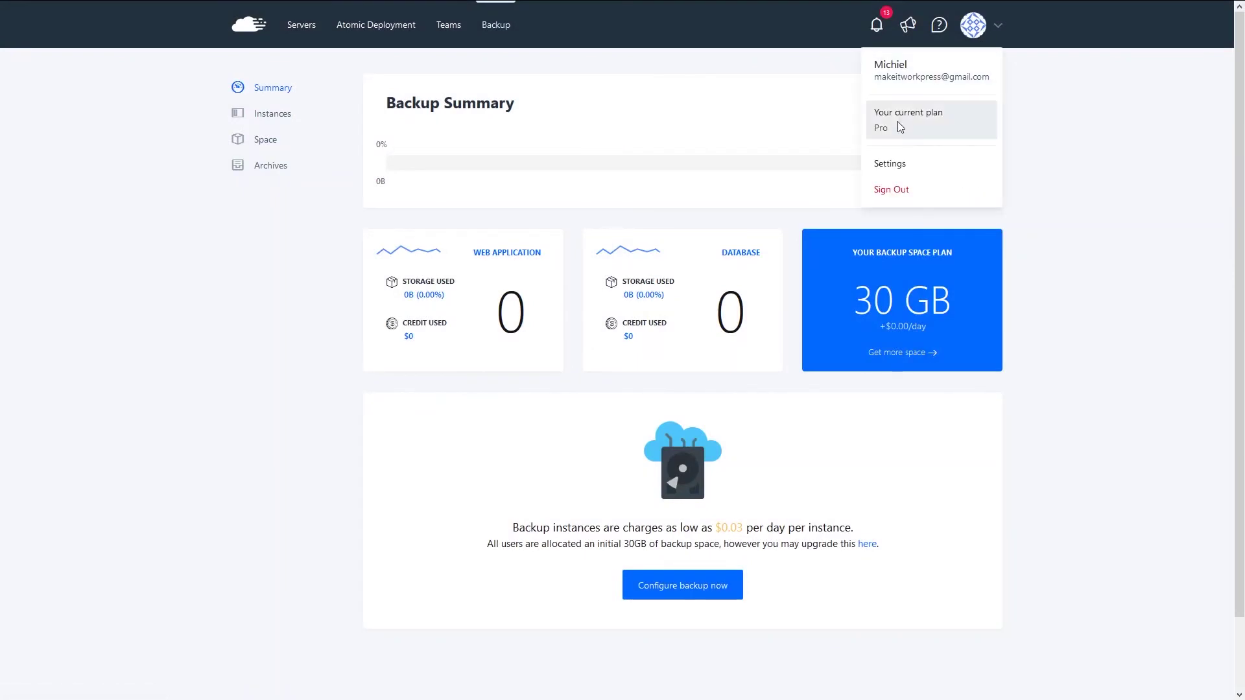
- Preview a Slack notification channel's webhook field, then view the empty Server Transfer Request page
left_click(898, 163)
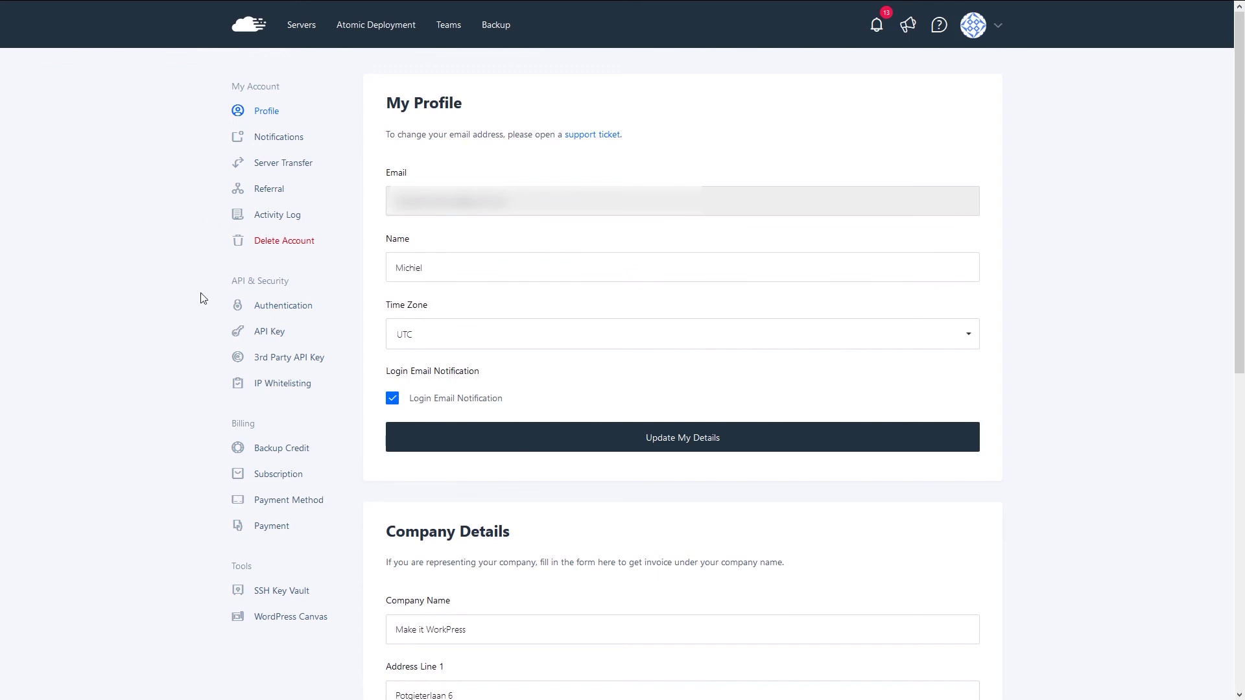
left_click(265, 135)
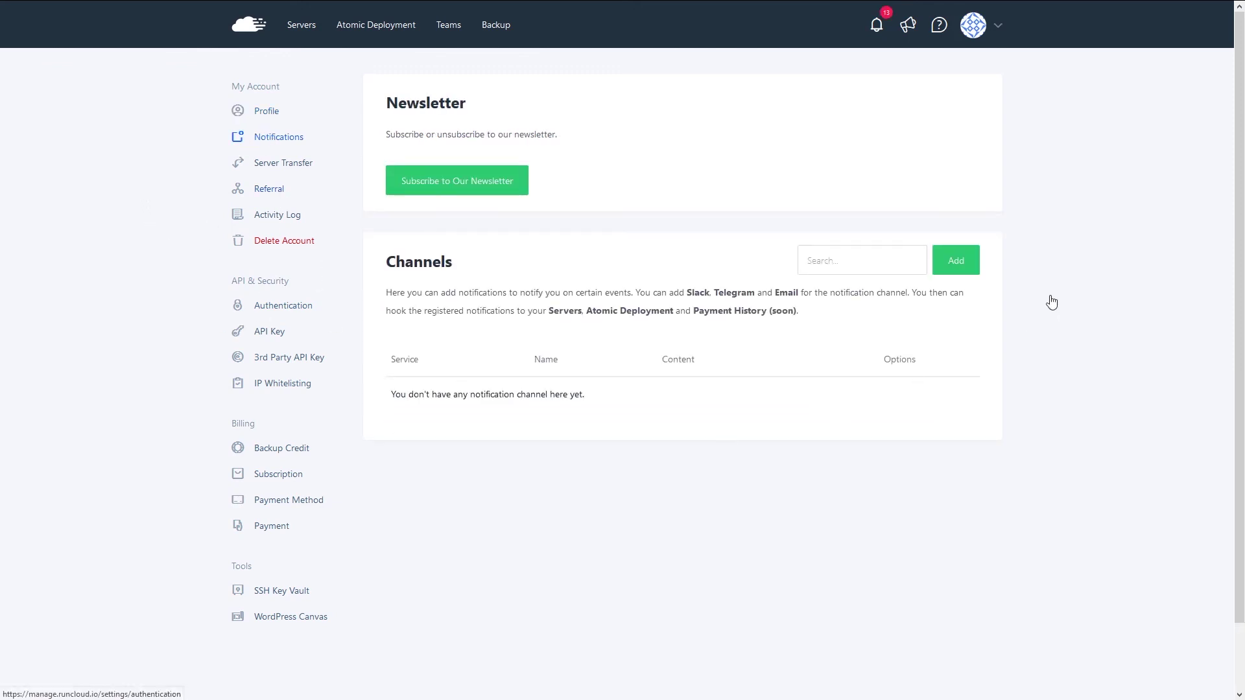
left_click(956, 261)
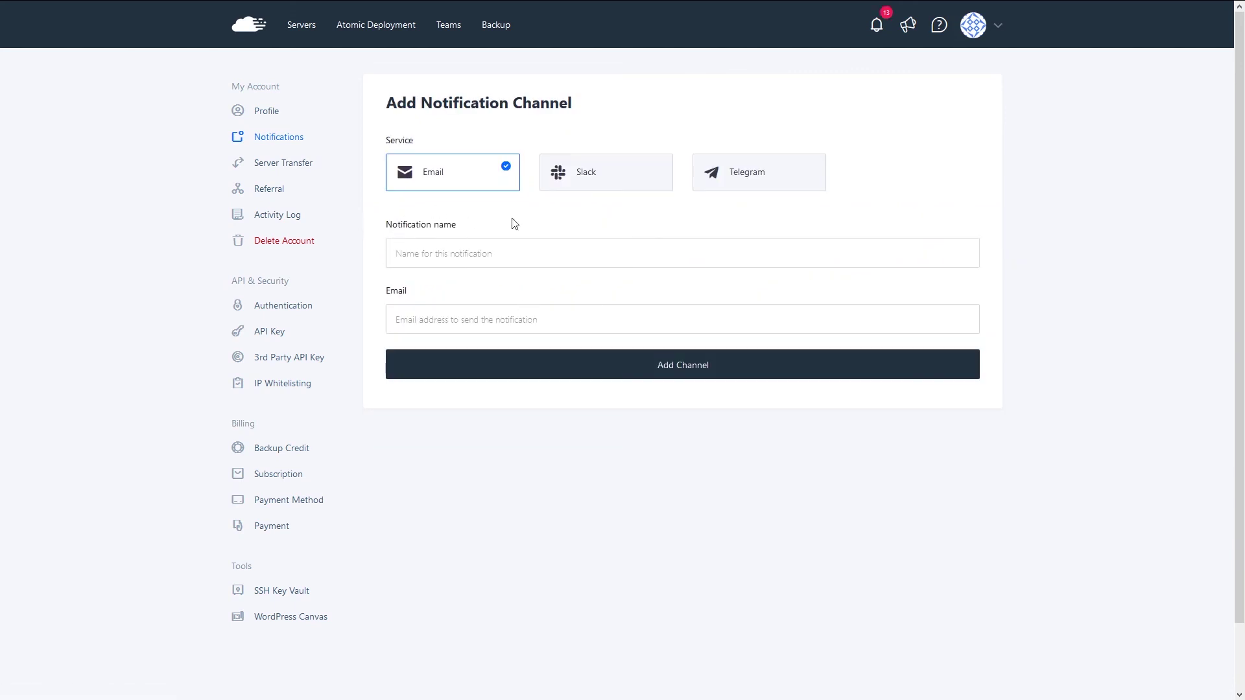
left_click(576, 187)
left_click(397, 353)
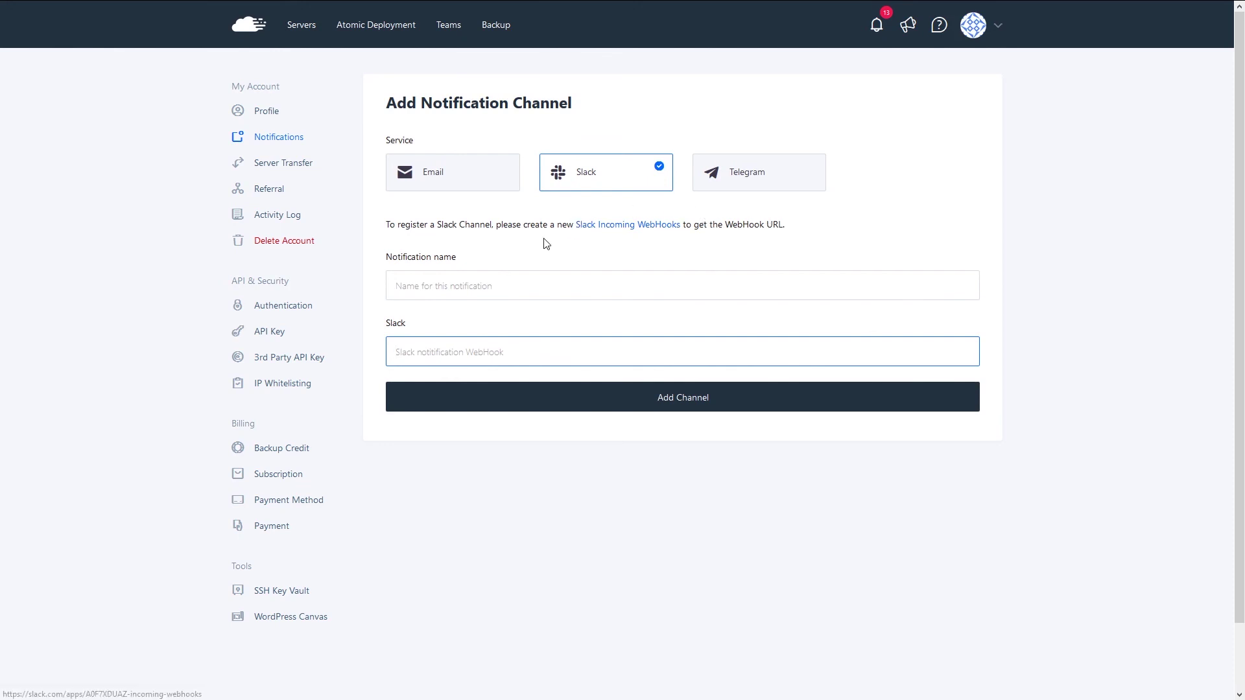
left_click(250, 169)
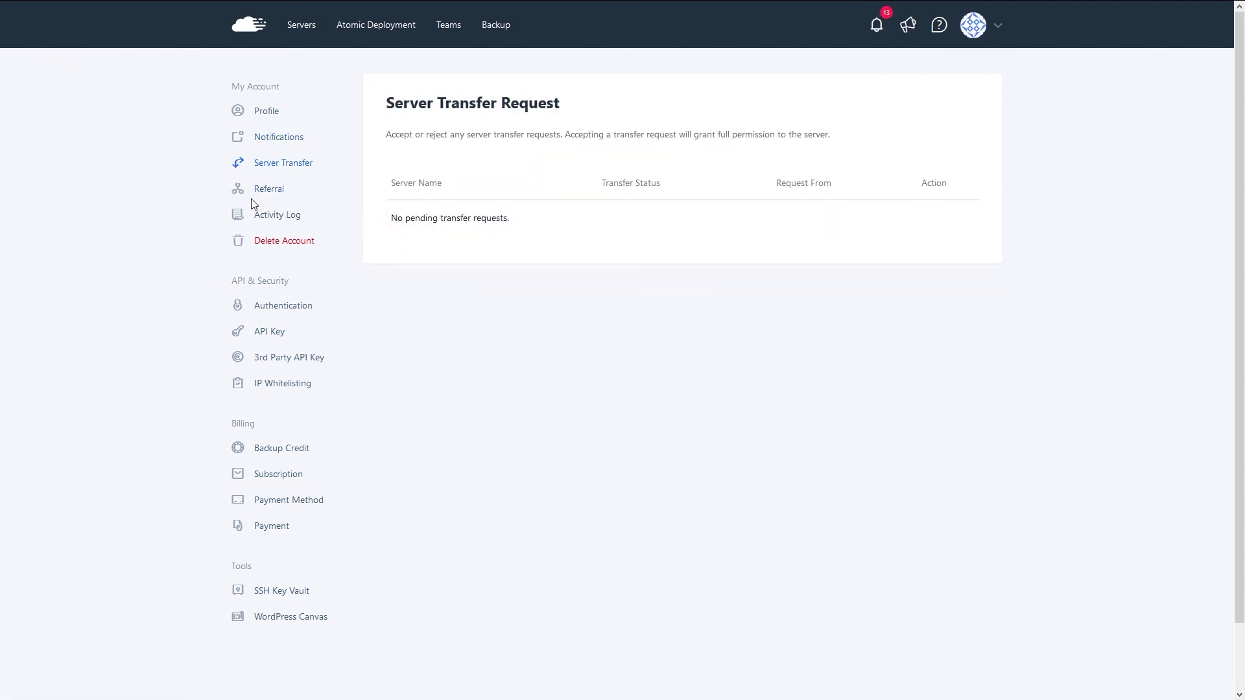
- View the Referral, Activity Log and Authentication account pages
left_click(263, 190)
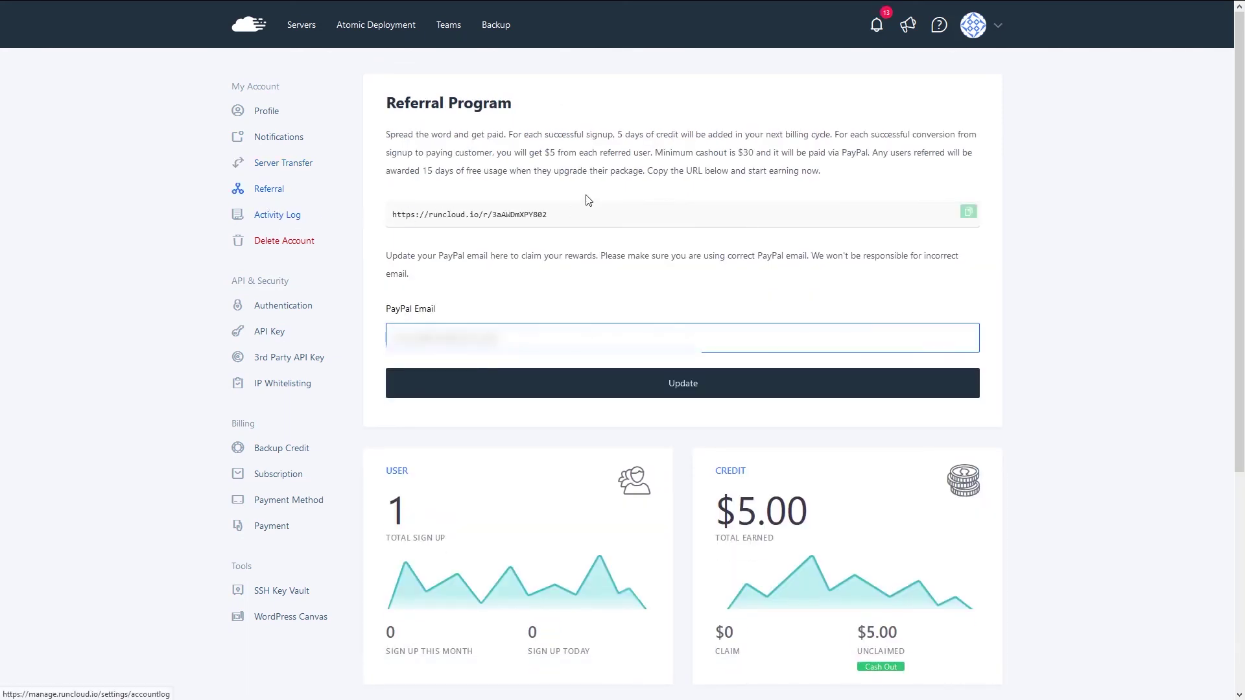
left_click(278, 221)
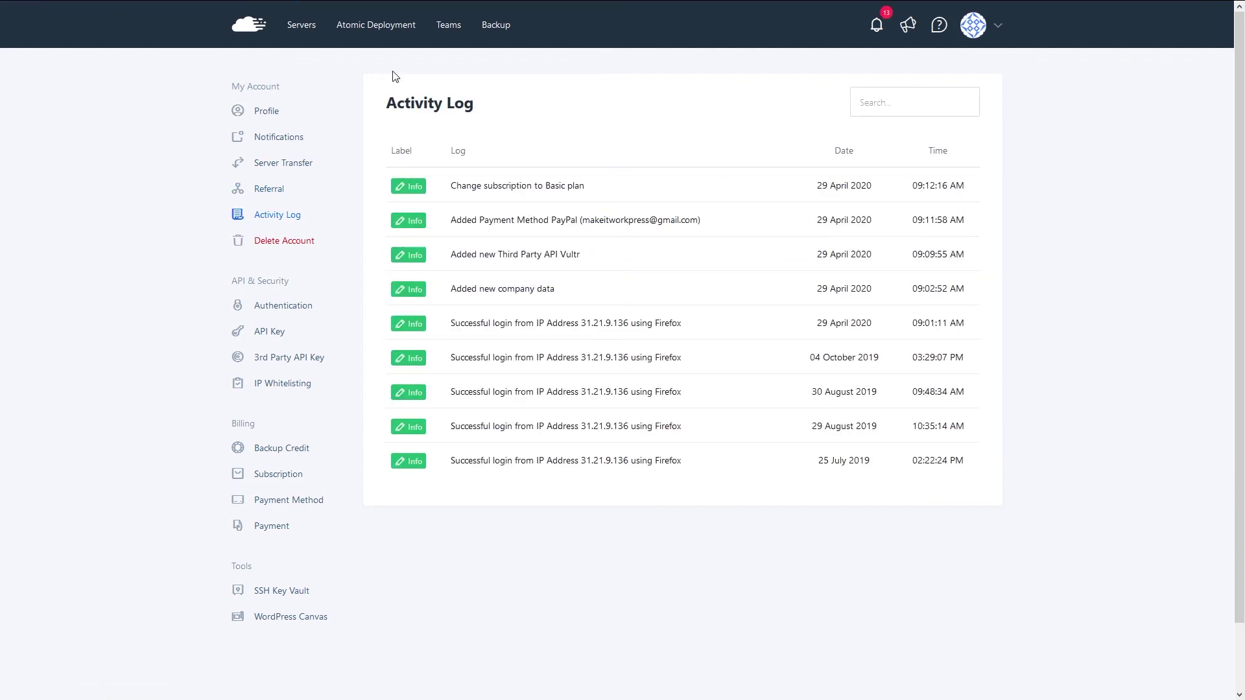
scroll(187, 283, "down", 1)
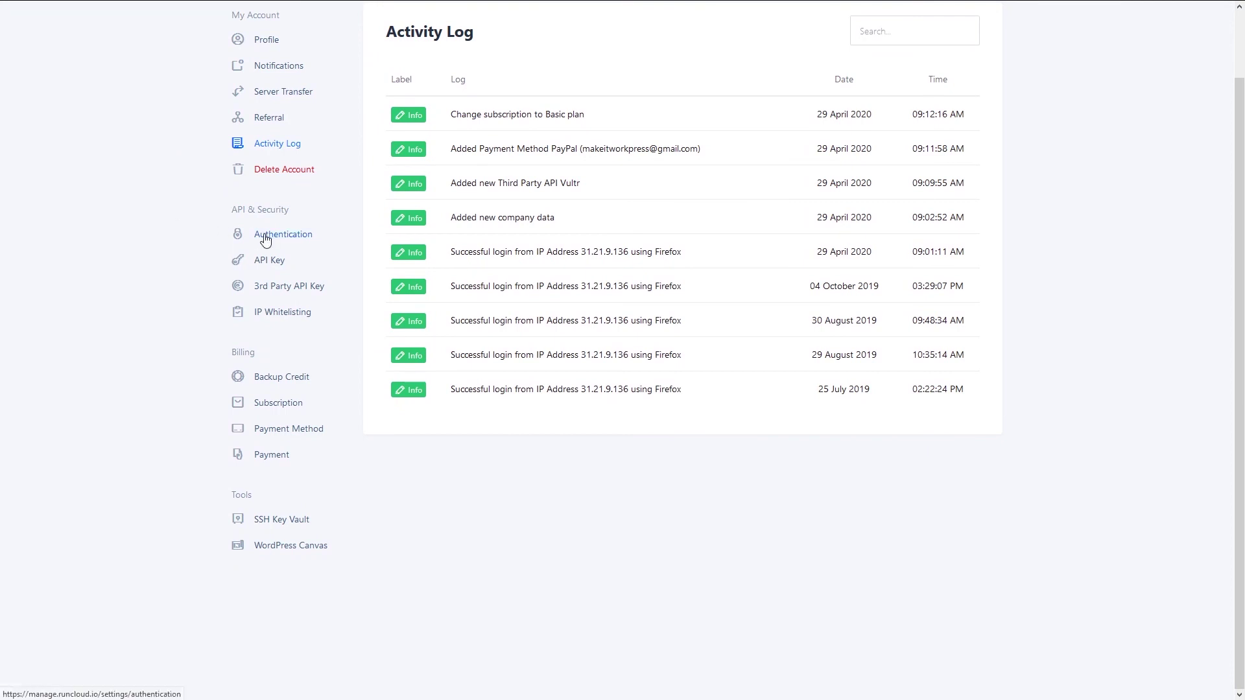
left_click(266, 239)
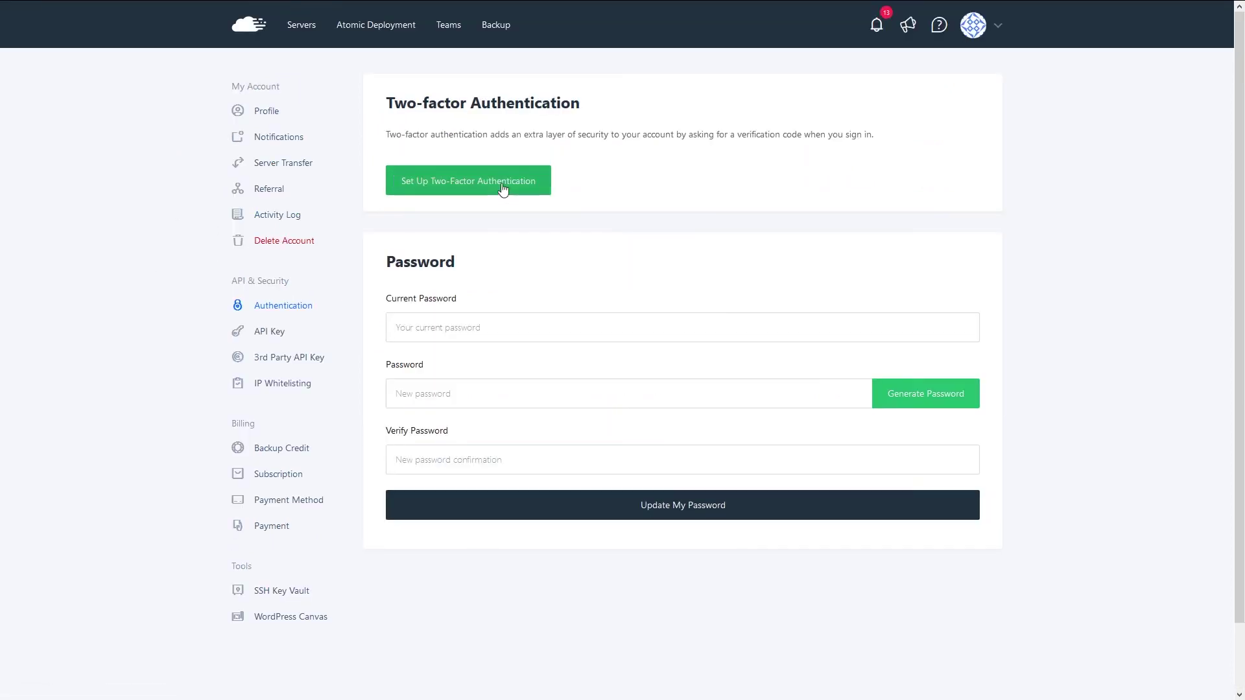
scroll(139, 362, "down", 2)
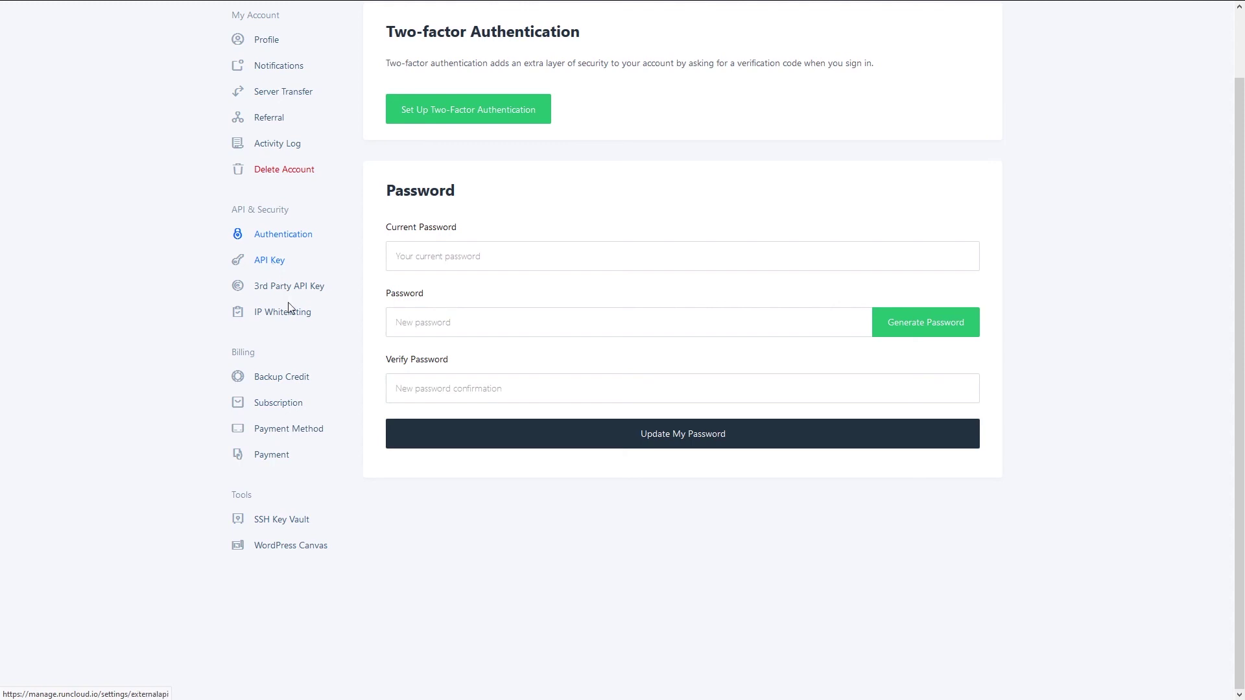
- View the API Key, 3rd Party API Key, IP Whitelisting and WordPress Canvas pages
left_click(265, 262)
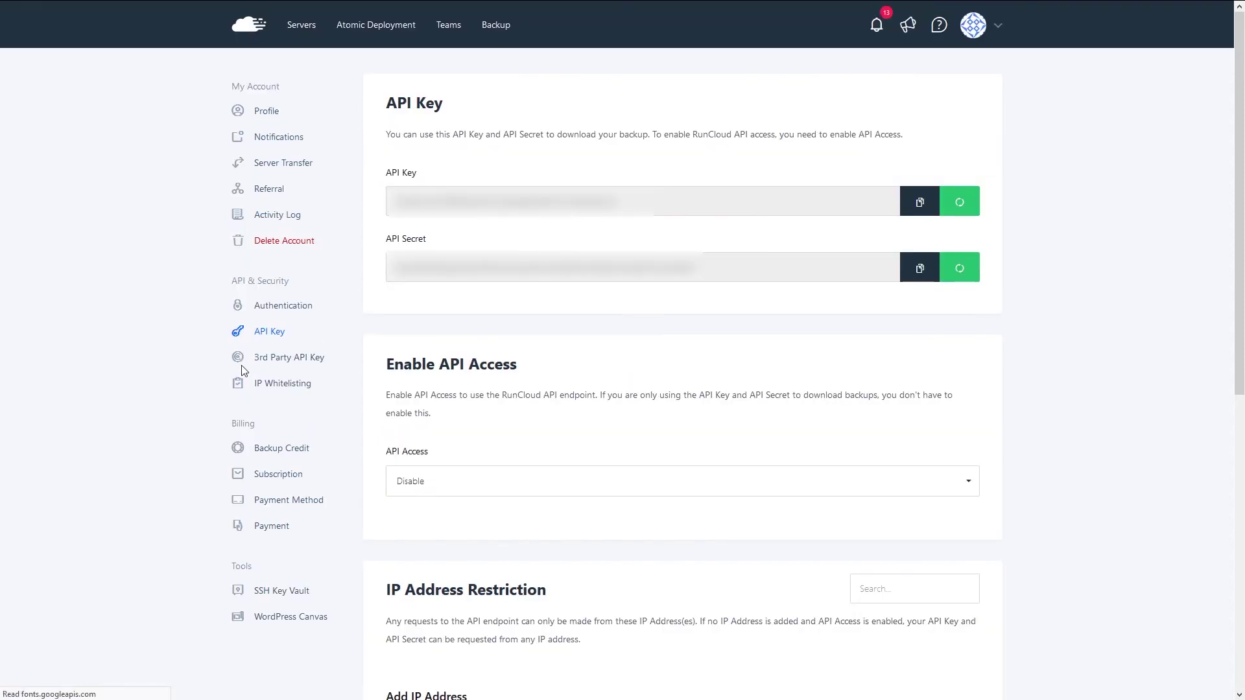
left_click(288, 367)
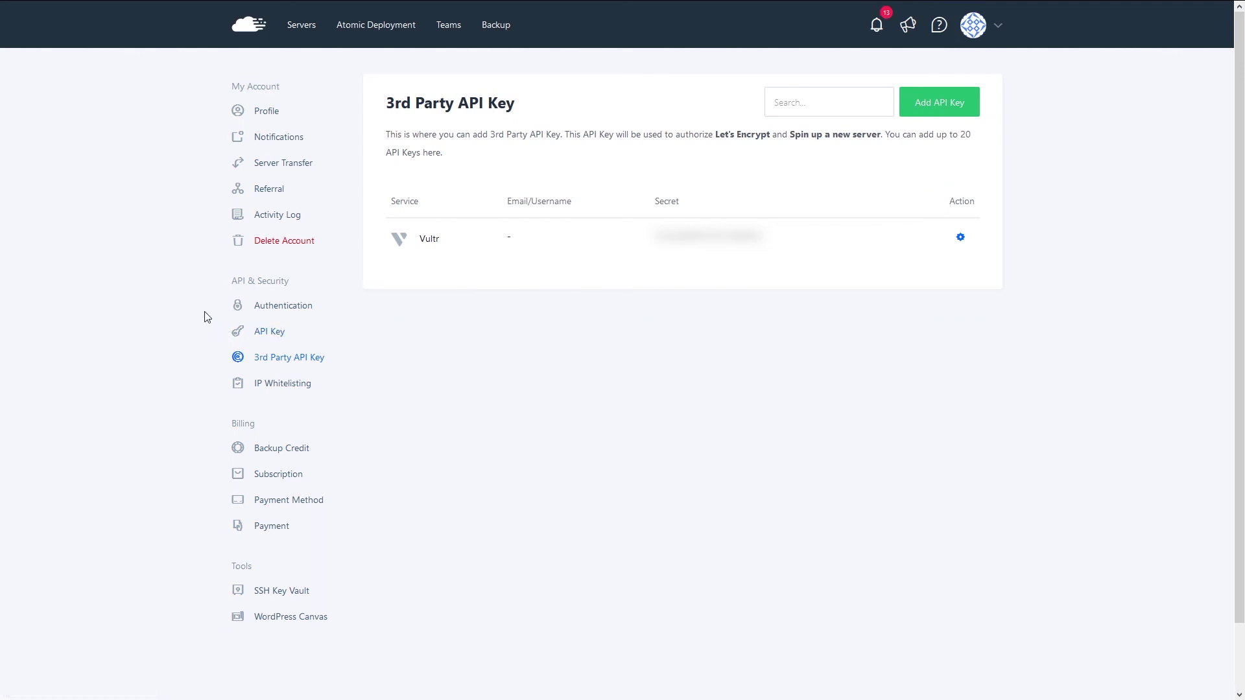
left_click(278, 386)
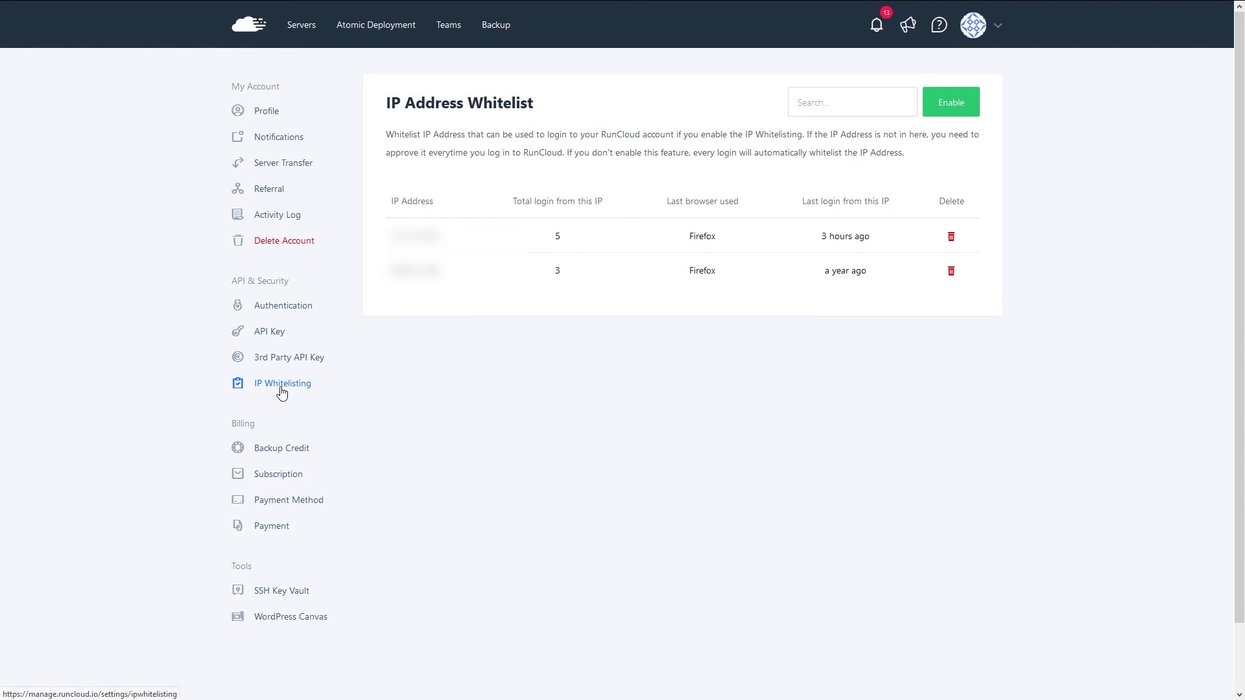
scroll(220, 430, "down", 1)
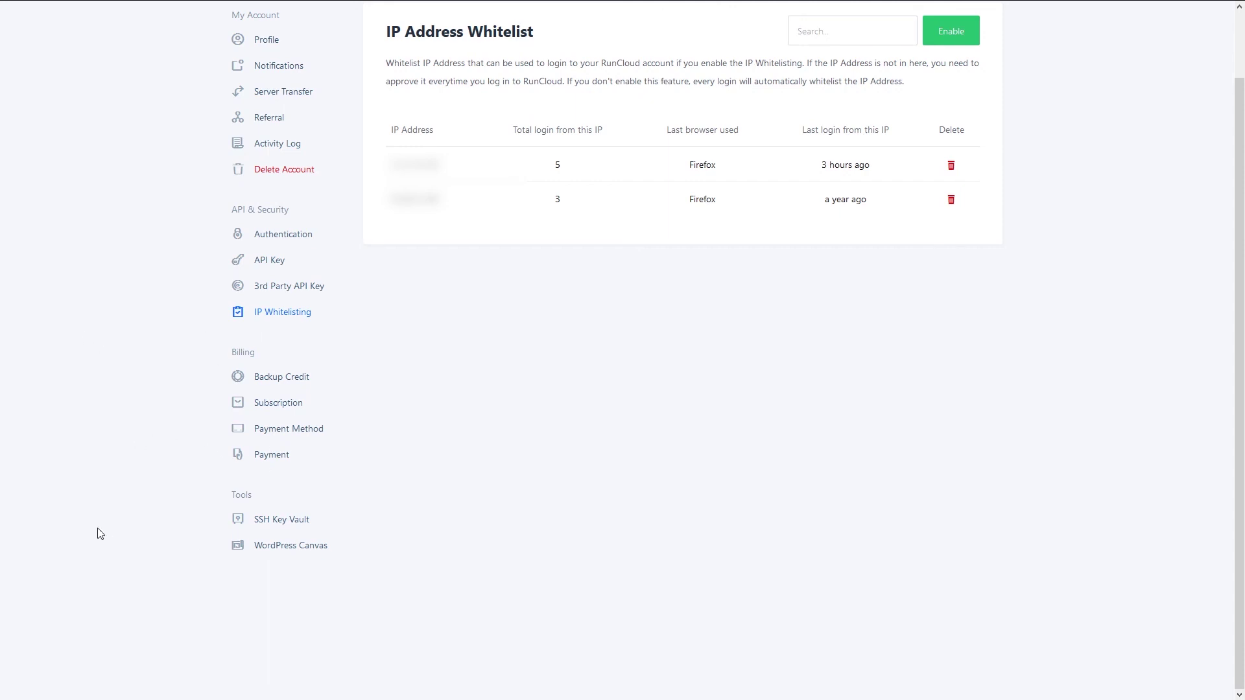
left_click(313, 546)
scroll(487, 542, "up", 1)
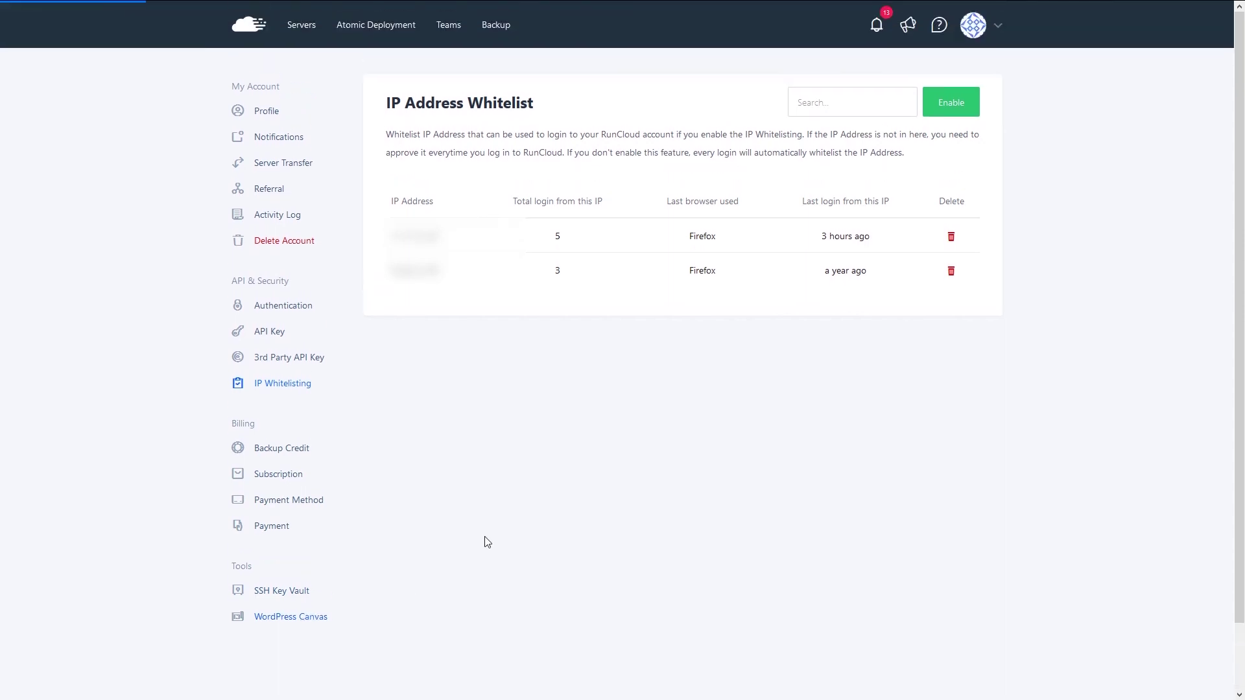
scroll(402, 528, "down", 1)
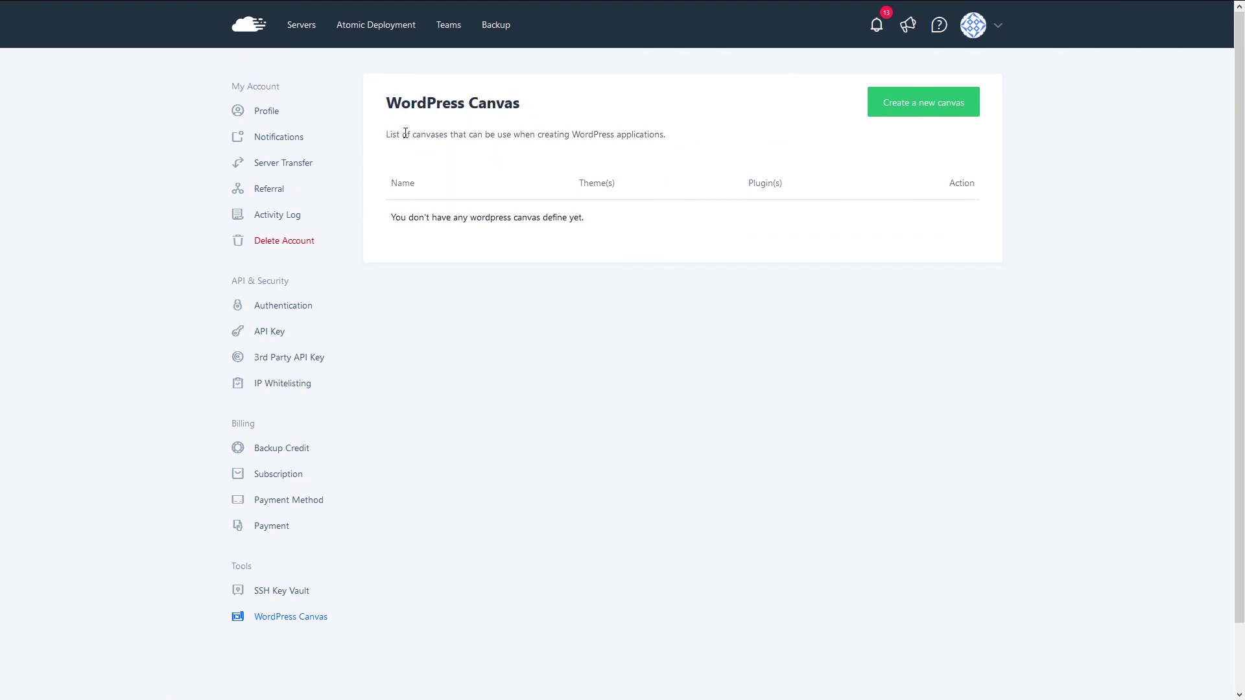
- Clear the stray text highlight and start creating a new WordPress canvas
left_click_drag(406, 133, 781, 119)
left_click(781, 120)
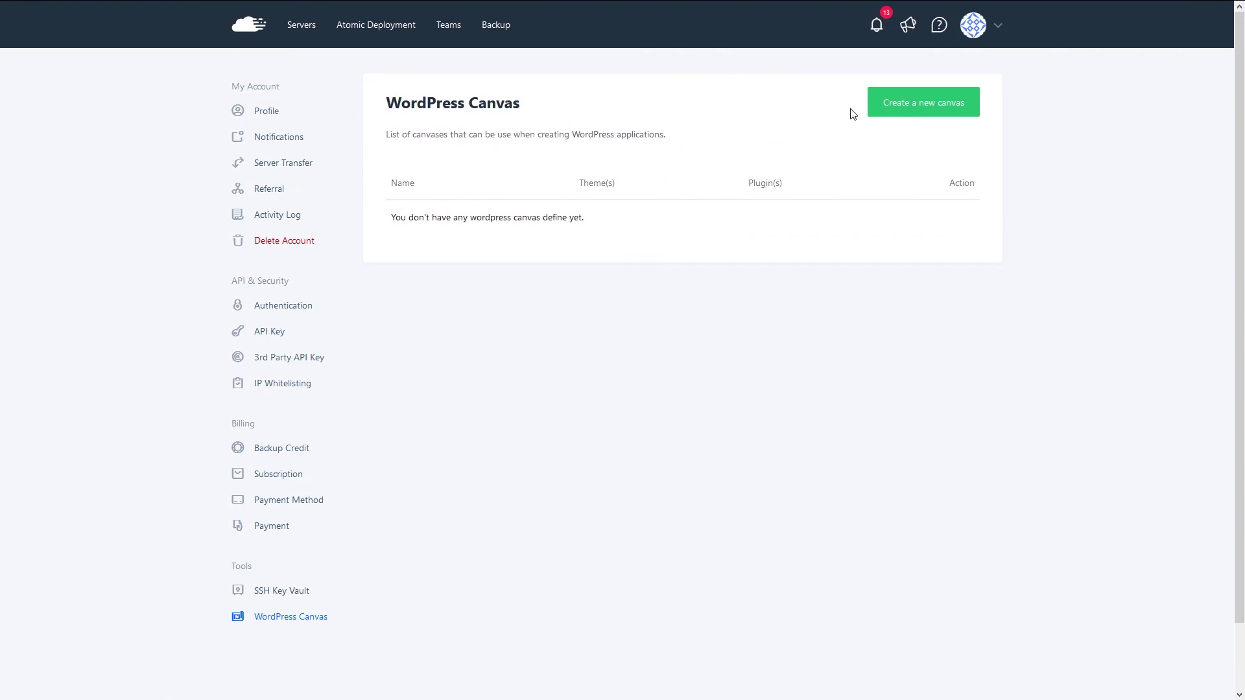
left_click(888, 106)
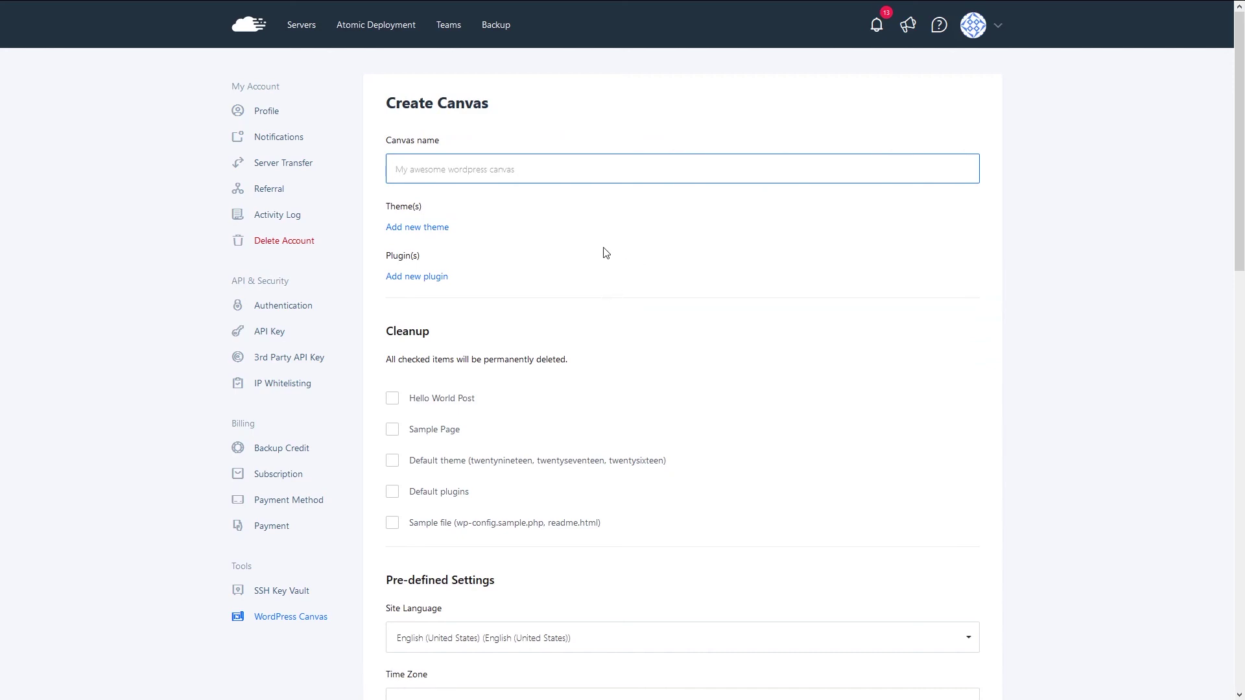
- Review the Create Canvas form's cleanup and pre-defined settings, leaving the Canvas name field empty and unfocused
scroll(603, 253, "down", 6)
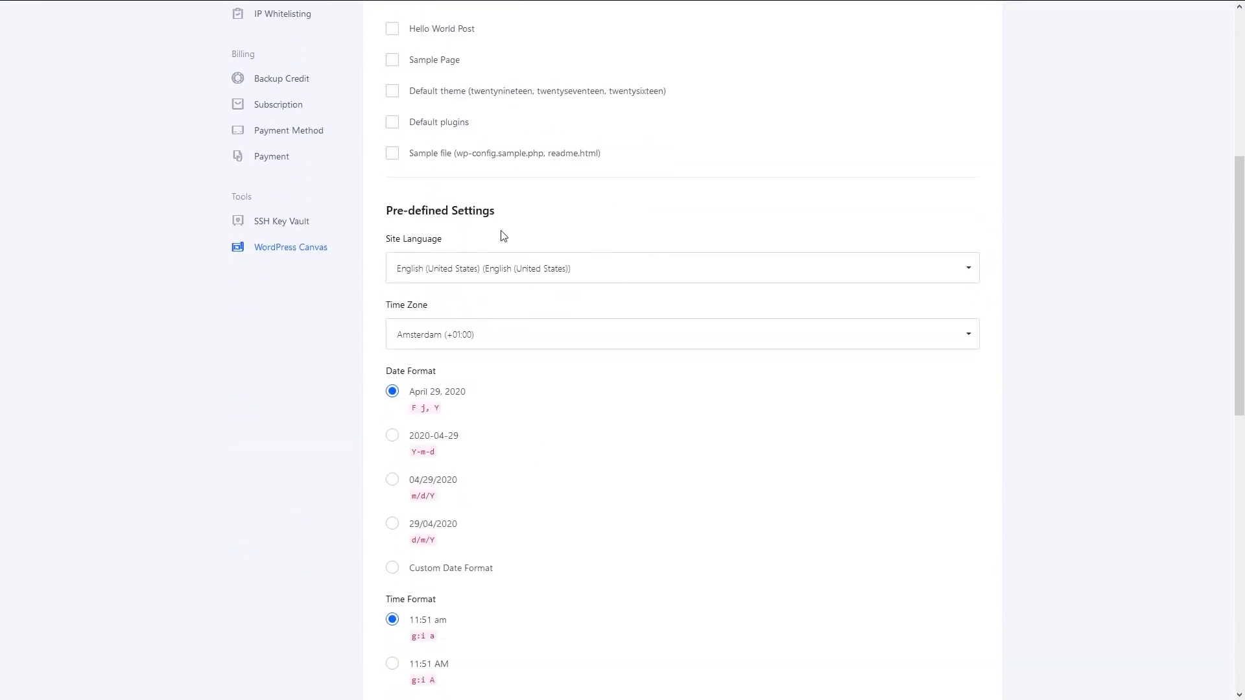
scroll(503, 375, "down", 7)
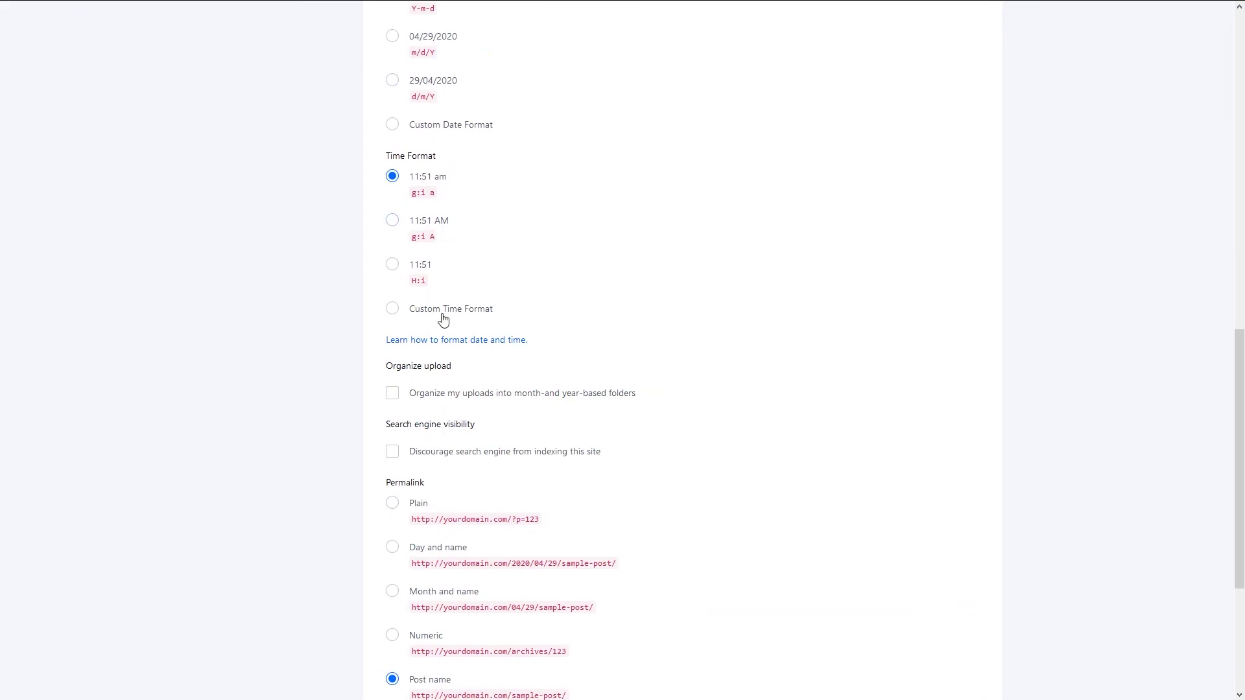
scroll(584, 623, "down", 4)
scroll(518, 406, "up", 4)
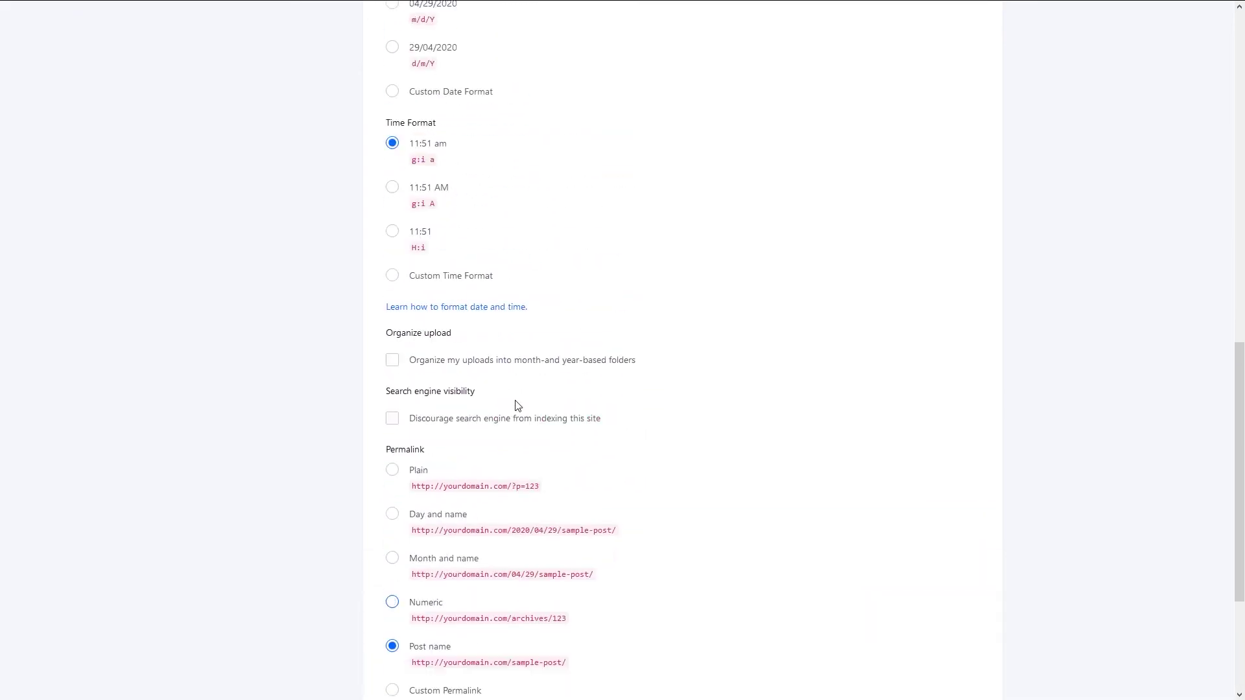
scroll(519, 405, "up", 1)
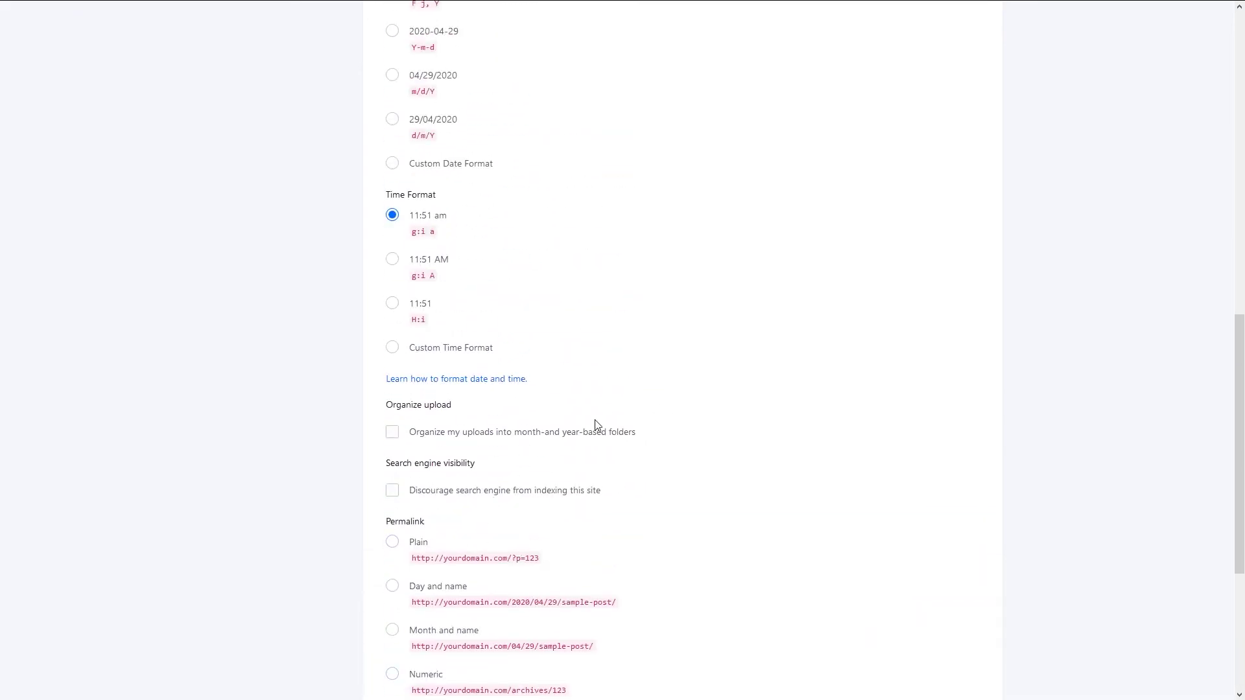
scroll(464, 406, "up", 9)
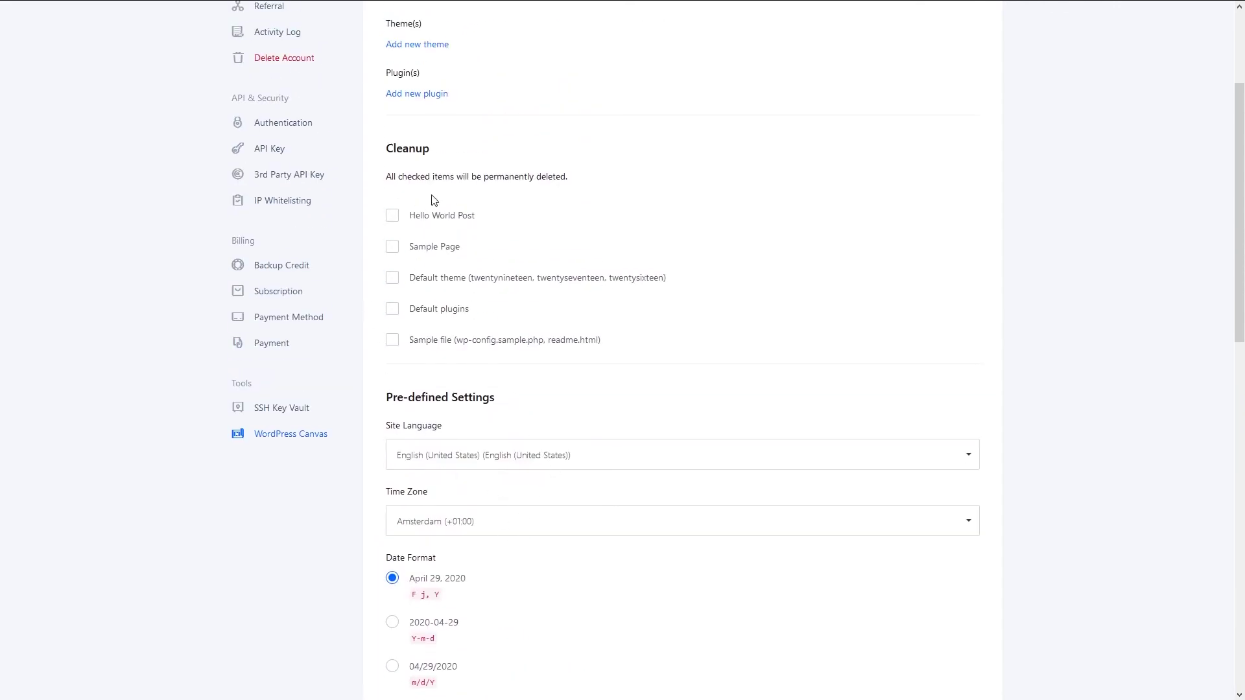
scroll(558, 217, "up", 3)
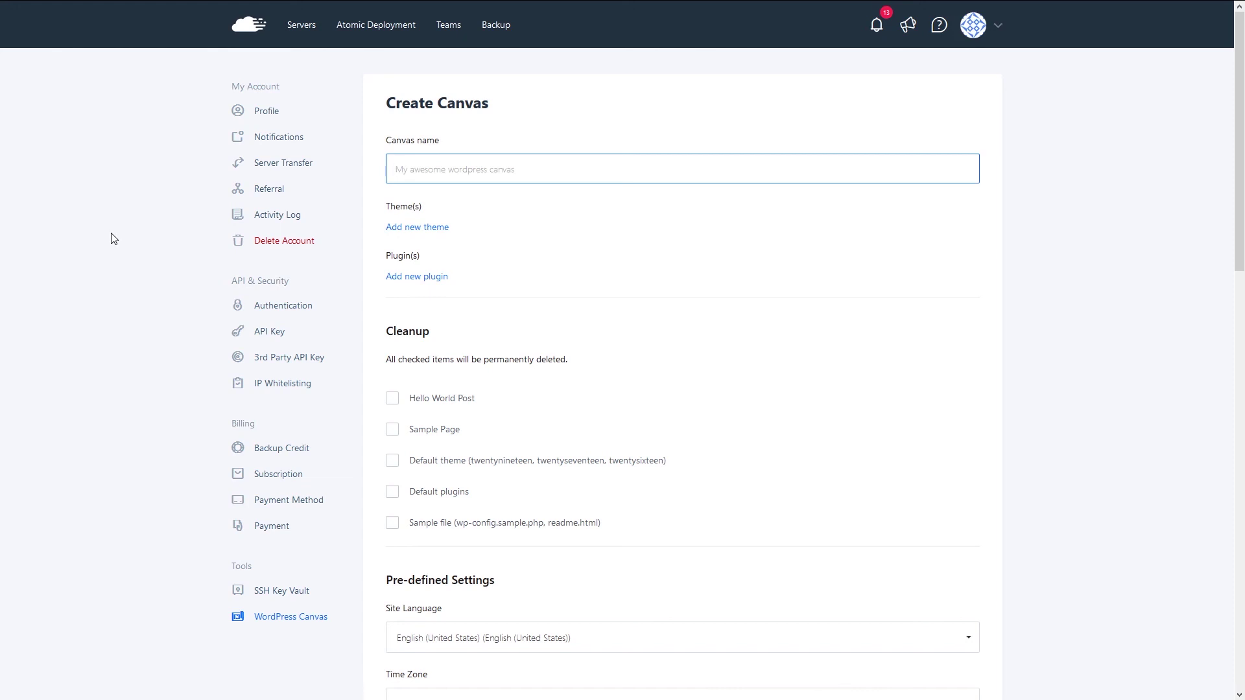
left_click(113, 240)
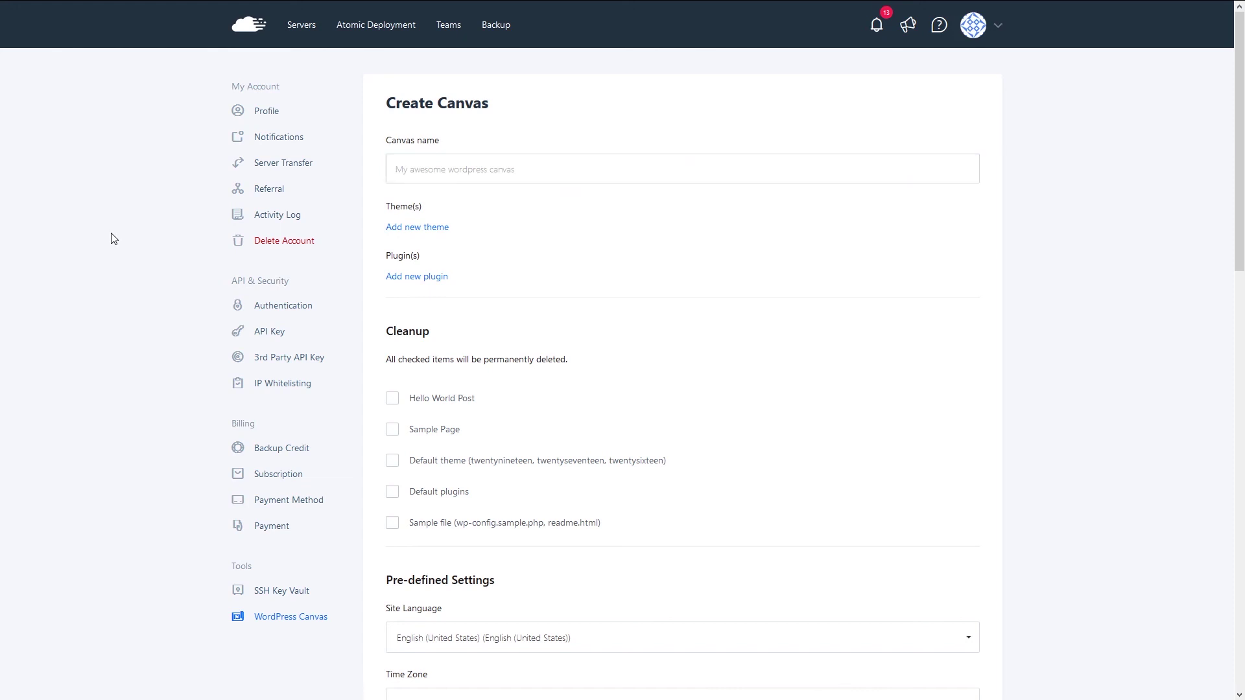